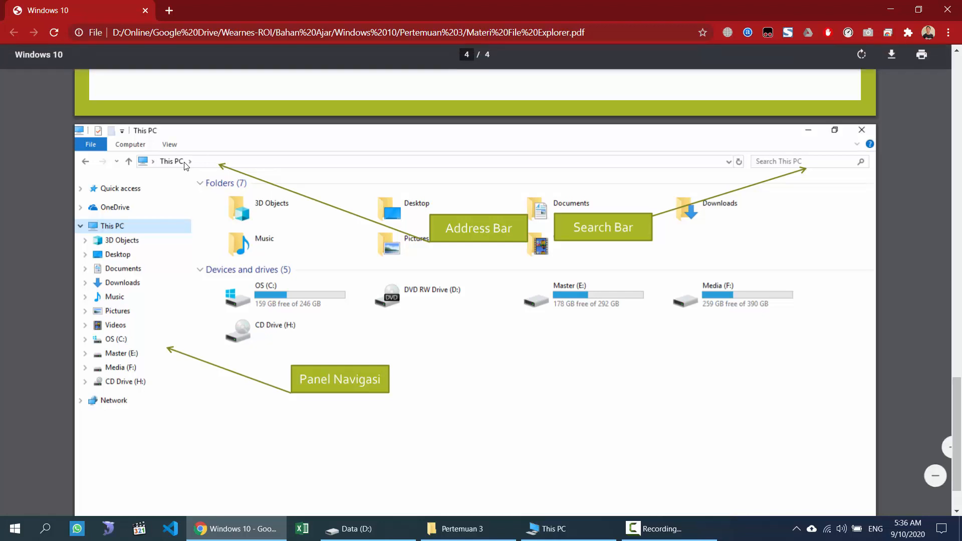
Open a blank Notepad window and place it over the lower part of the labelled File Explorer slide.
{"action": "key", "text": "super+r"}
{"action": "type", "text": "notepad"}
{"action": "key", "text": "Return"}
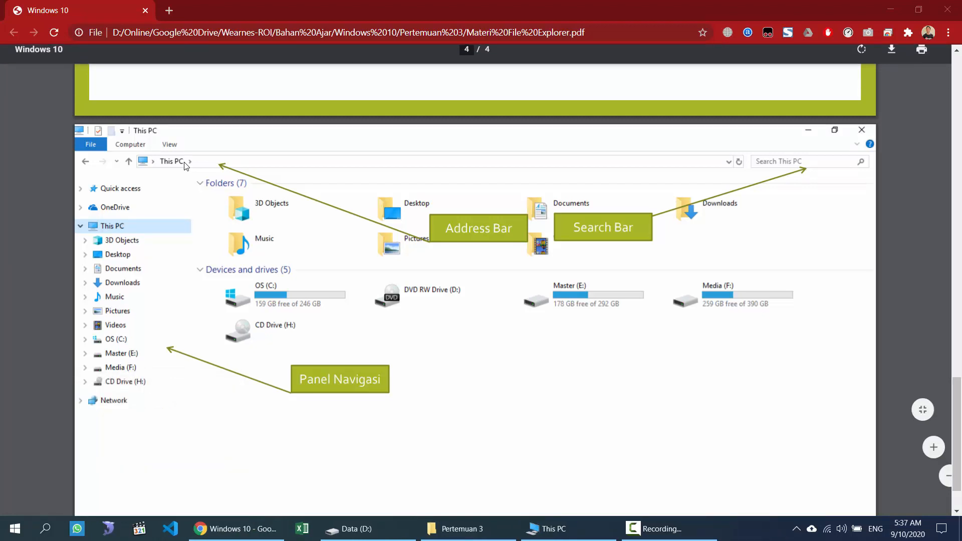
{"action": "left_click_drag", "start_coordinate": [593, 95], "coordinate": [603, 353]}
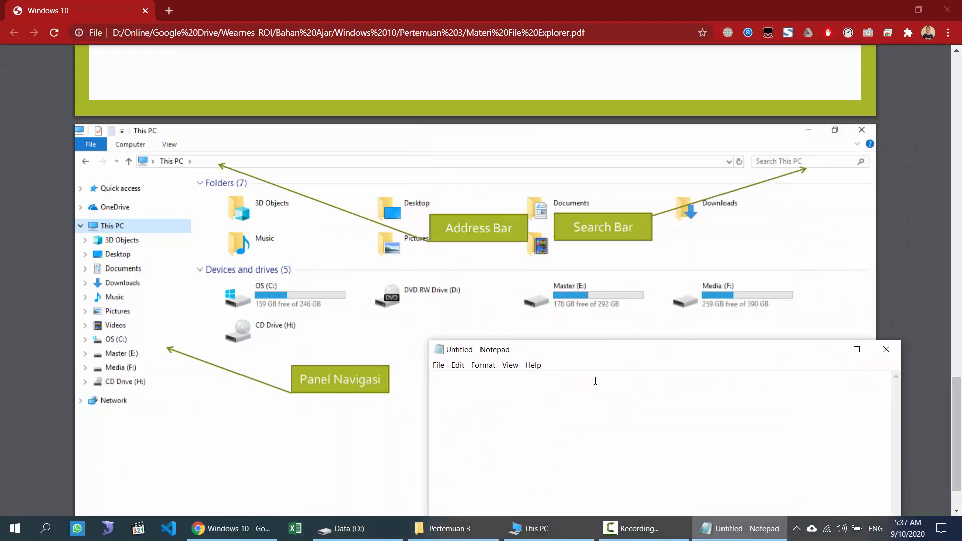
Write the example path E:\data in the blank note and select the whole text.
{"action": "type", "text": "E:"}
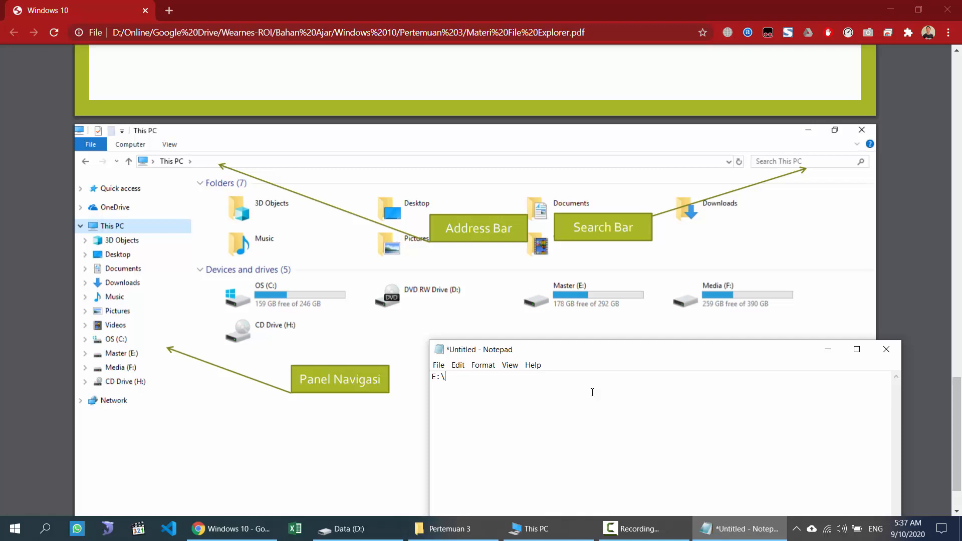
{"action": "type", "text": "\\data"}
{"action": "left_click_drag", "start_coordinate": [443, 379], "coordinate": [442, 378]}
{"action": "left_click", "coordinate": [477, 377]}
{"action": "key", "text": "ctrl+a"}
Switch to the This PC window in File Explorer and open Data (D:) > Build > AppDSLambung.
{"action": "left_click", "coordinate": [530, 529]}
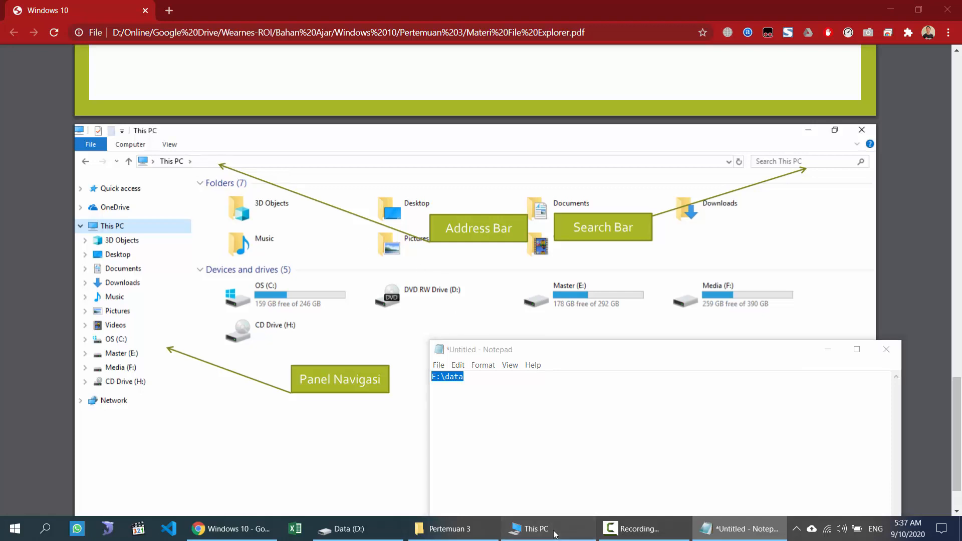
{"action": "double_click", "coordinate": [444, 246]}
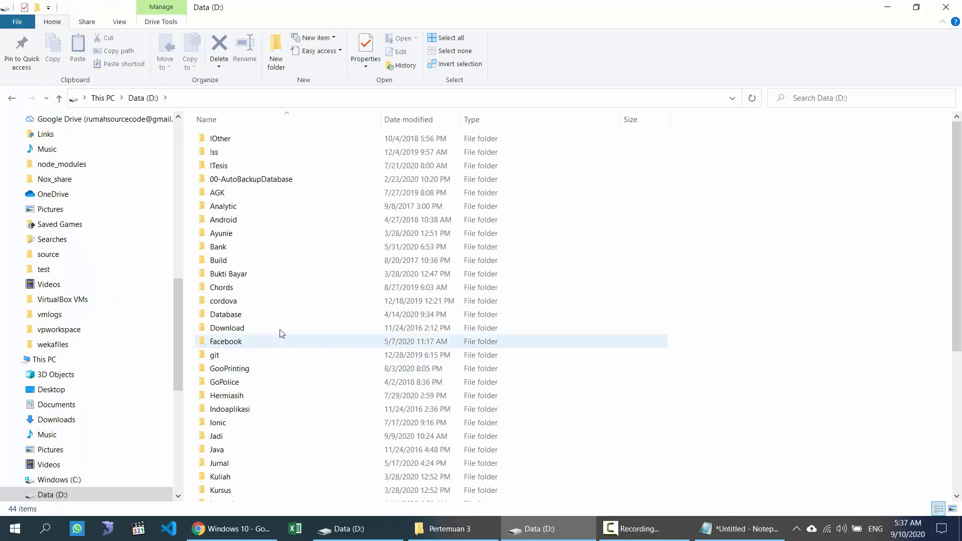
{"action": "double_click", "coordinate": [219, 260]}
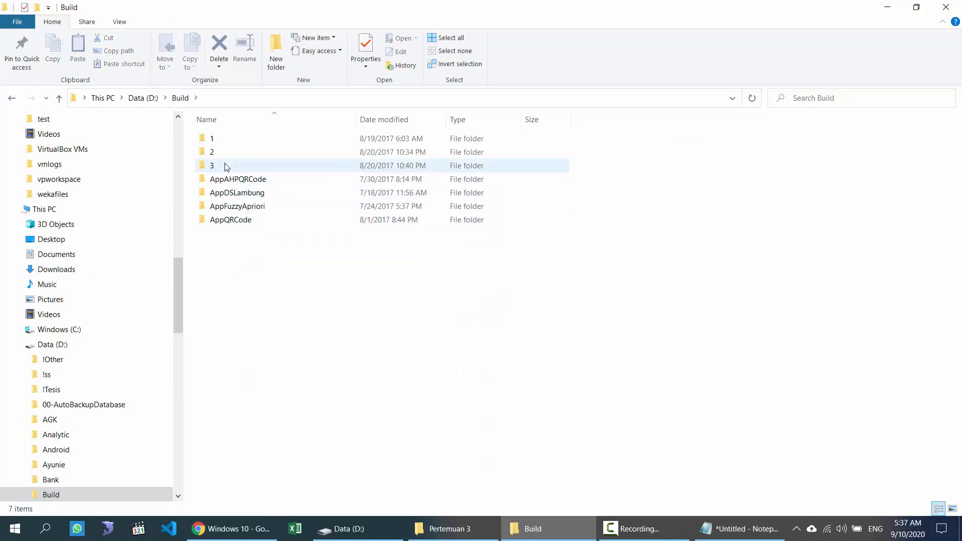
{"action": "left_click", "coordinate": [225, 194]}
{"action": "double_click", "coordinate": [225, 194]}
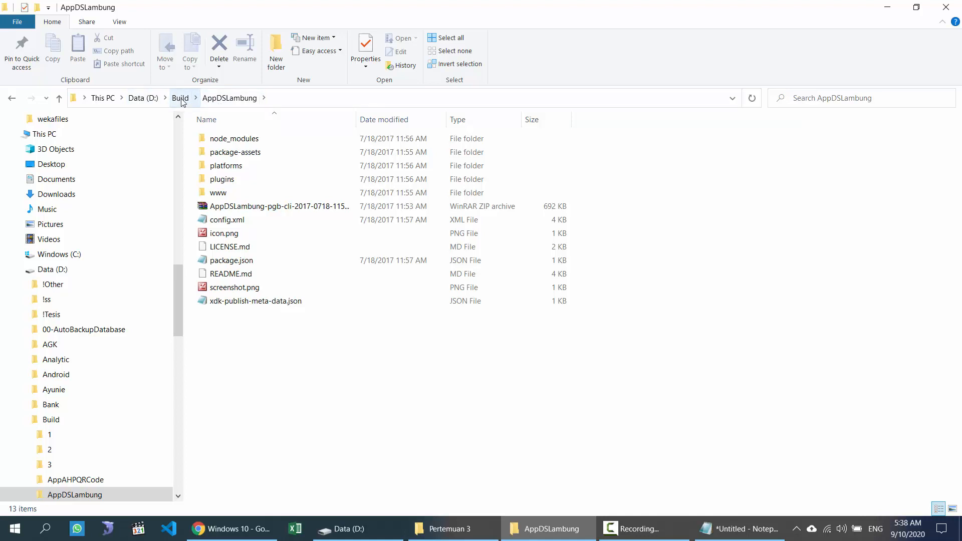
Use the address path to return to Data (D:), open the Chords folder, and return to the drive's root.
{"action": "left_click", "coordinate": [143, 98]}
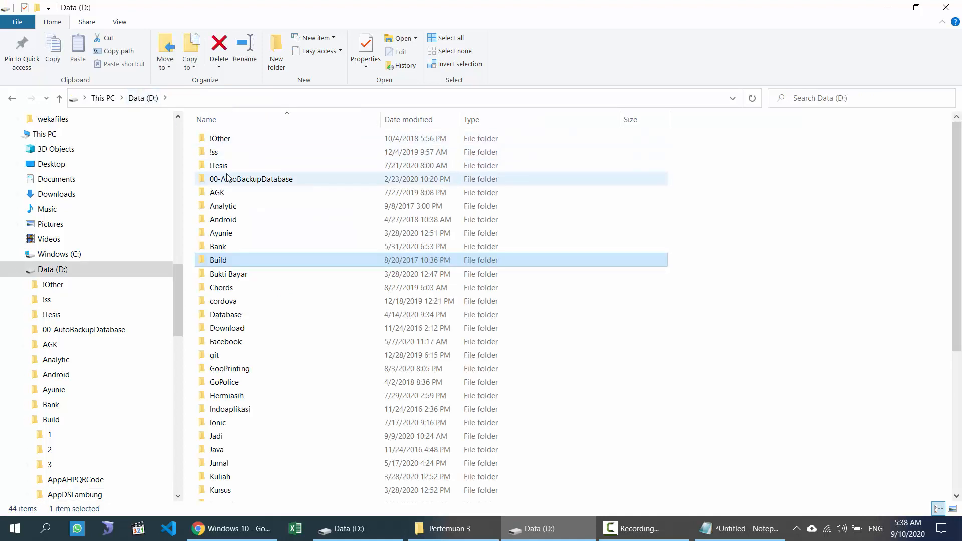
{"action": "double_click", "coordinate": [220, 287]}
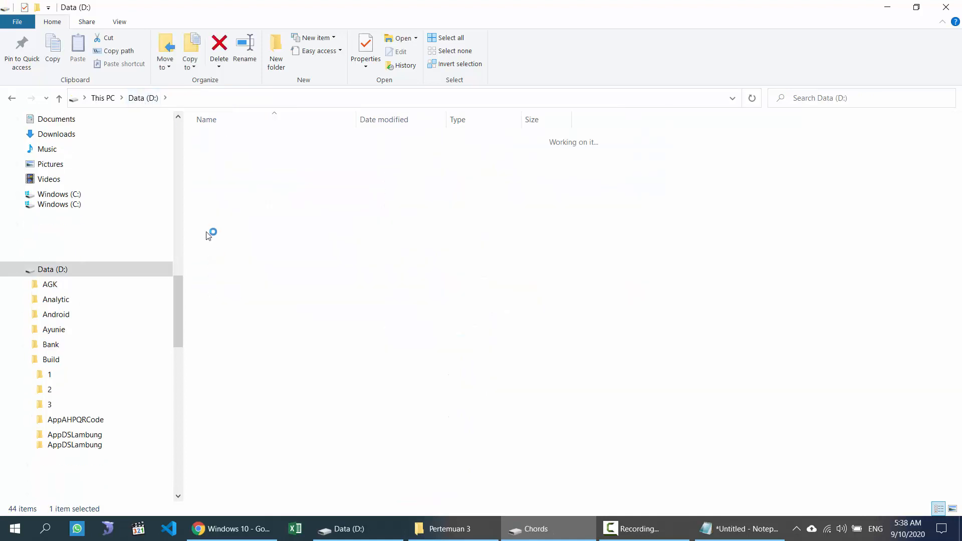
{"action": "left_click", "coordinate": [142, 99]}
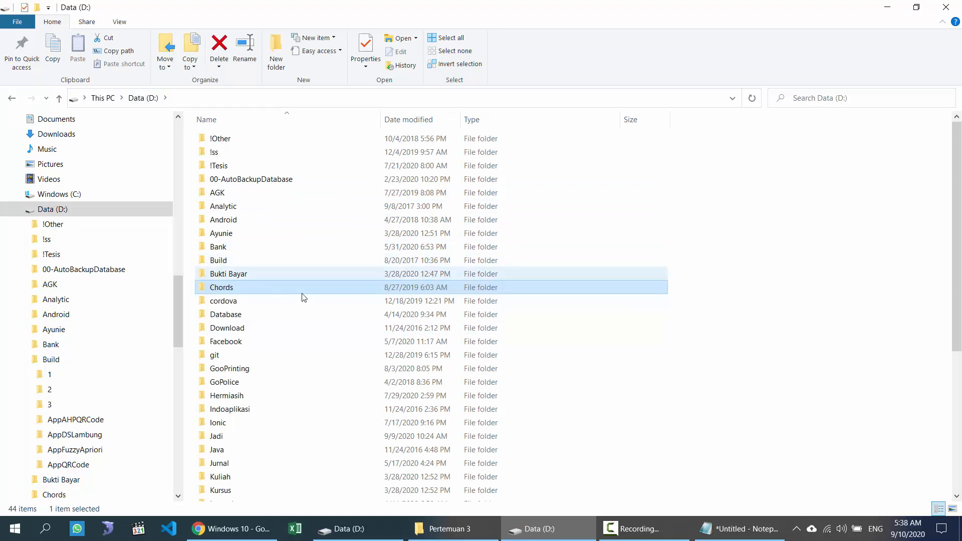
{"action": "scroll", "coordinate": [281, 377], "scroll_direction": "down", "scroll_amount": 1}
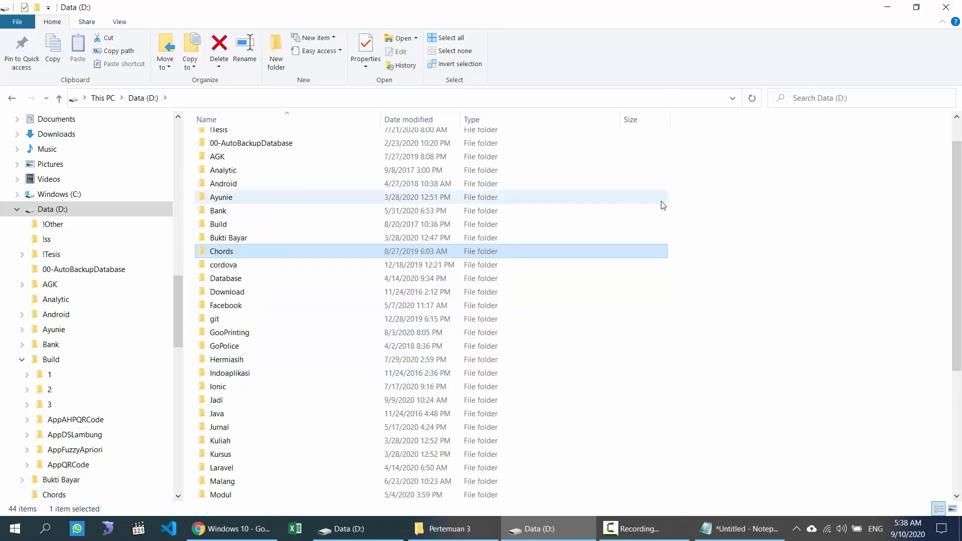
Go up to This PC, open Multimedia (E:), return to This PC, and collapse Data (D:) in the folder tree.
{"action": "left_click", "coordinate": [103, 98]}
{"action": "double_click", "coordinate": [565, 239]}
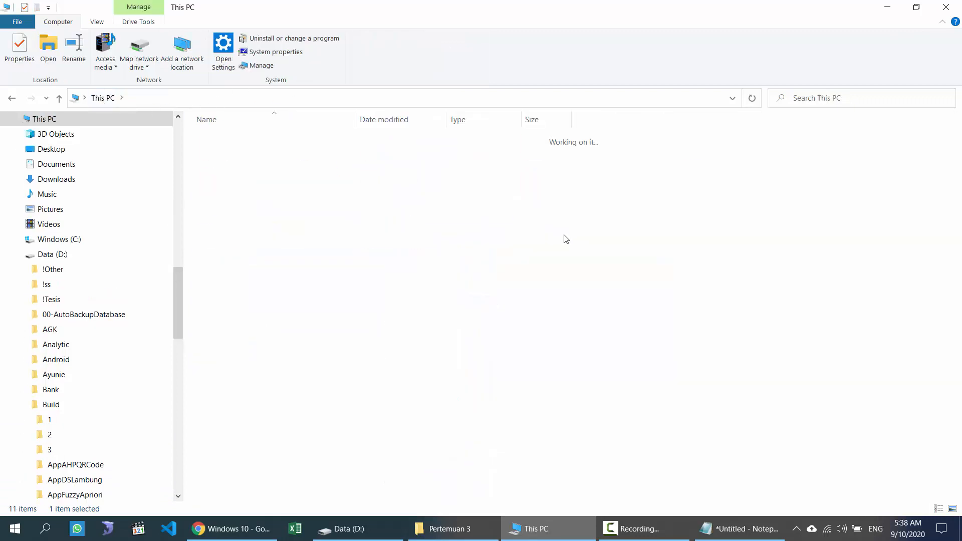
{"action": "left_click", "coordinate": [103, 98]}
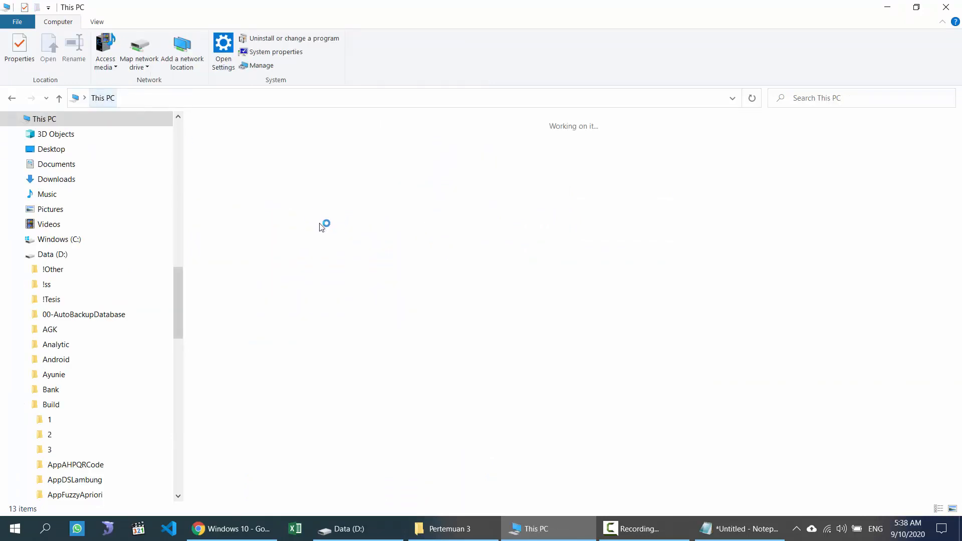
{"action": "left_click", "coordinate": [16, 255]}
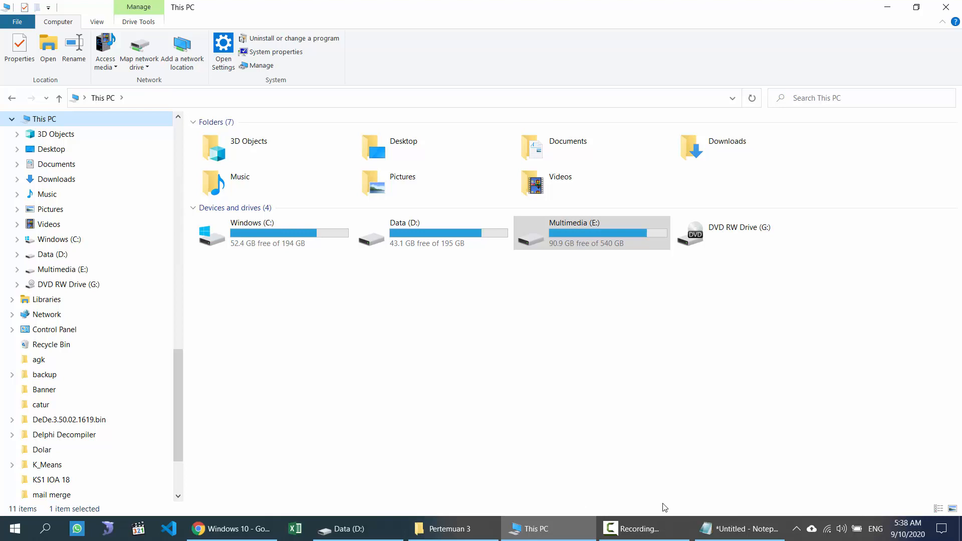
Check the labelled File Explorer slide in the Chrome PDF and return to the This PC window.
{"action": "left_click", "coordinate": [265, 526]}
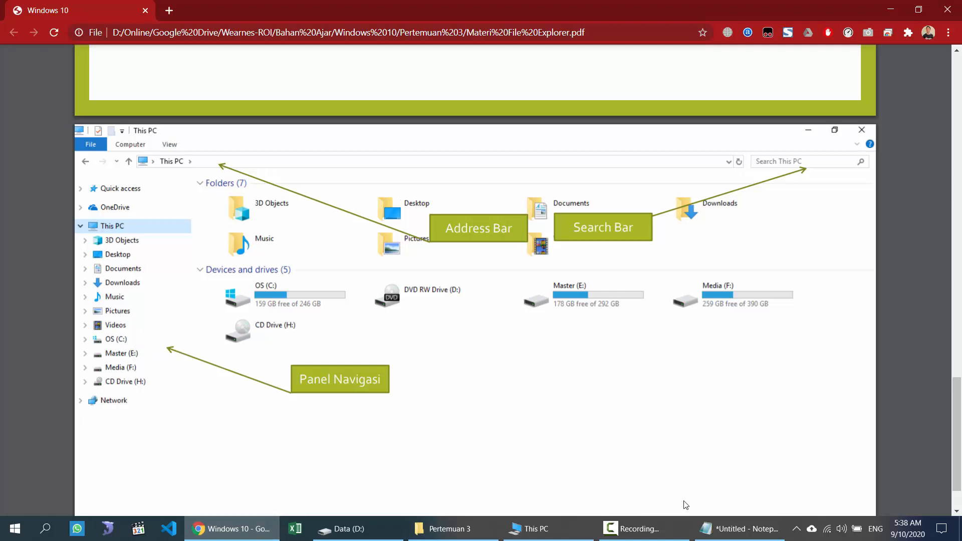
{"action": "left_click", "coordinate": [446, 527]}
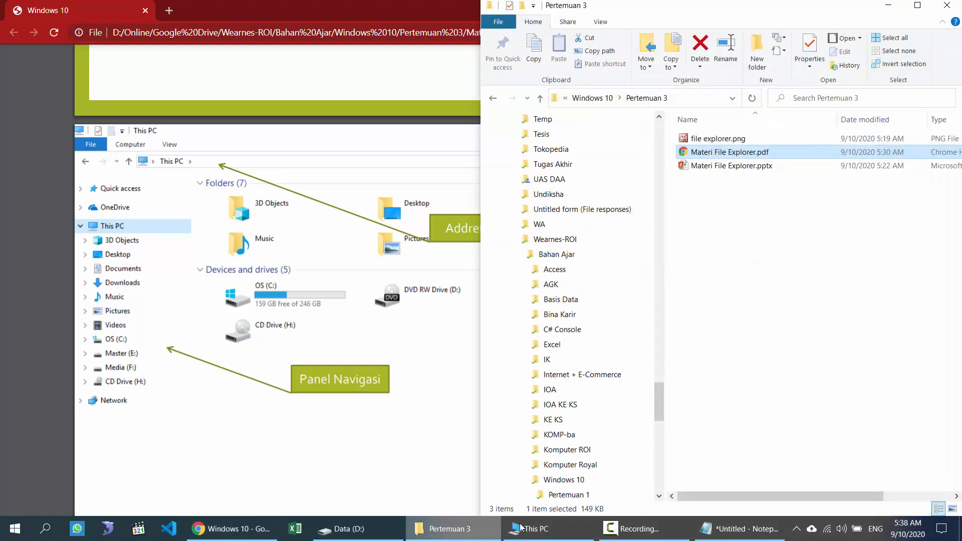
{"action": "left_click", "coordinate": [521, 528]}
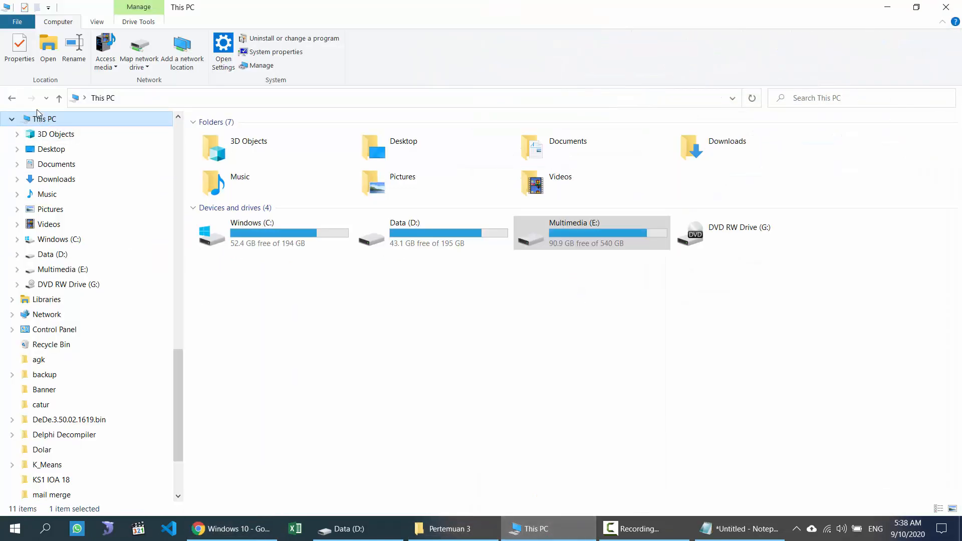
Hide the navigation pane in the This PC window and show it again.
{"action": "left_click", "coordinate": [100, 24]}
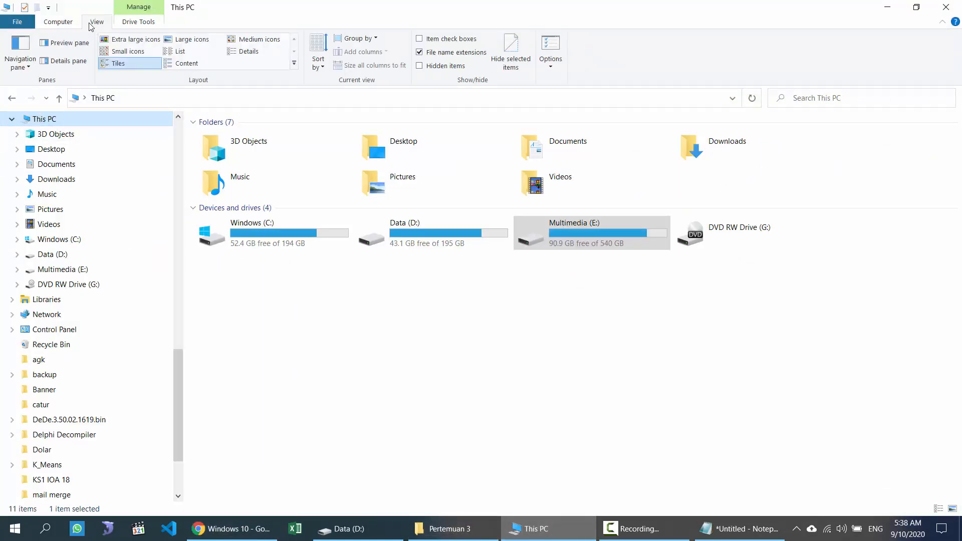
{"action": "left_click", "coordinate": [29, 68]}
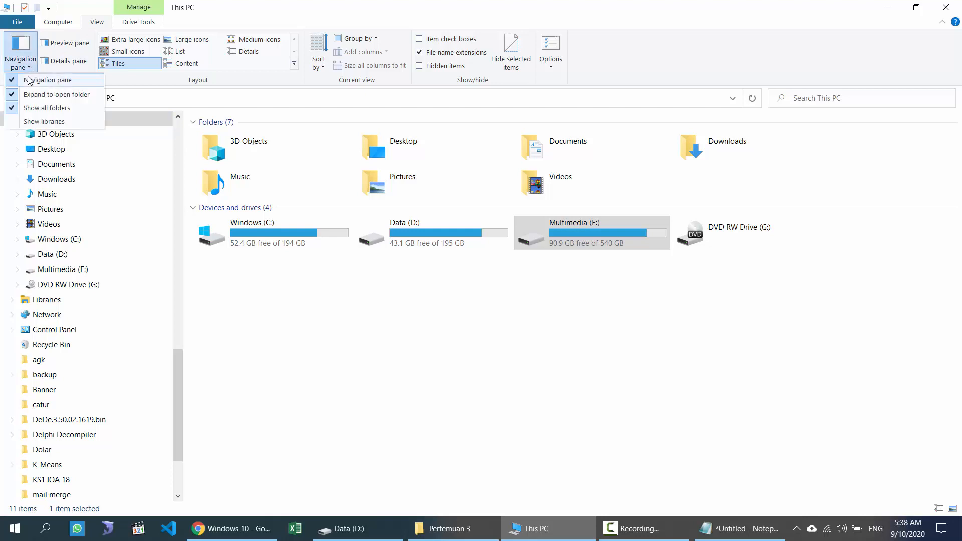
{"action": "left_click", "coordinate": [28, 81]}
{"action": "left_click", "coordinate": [29, 67]}
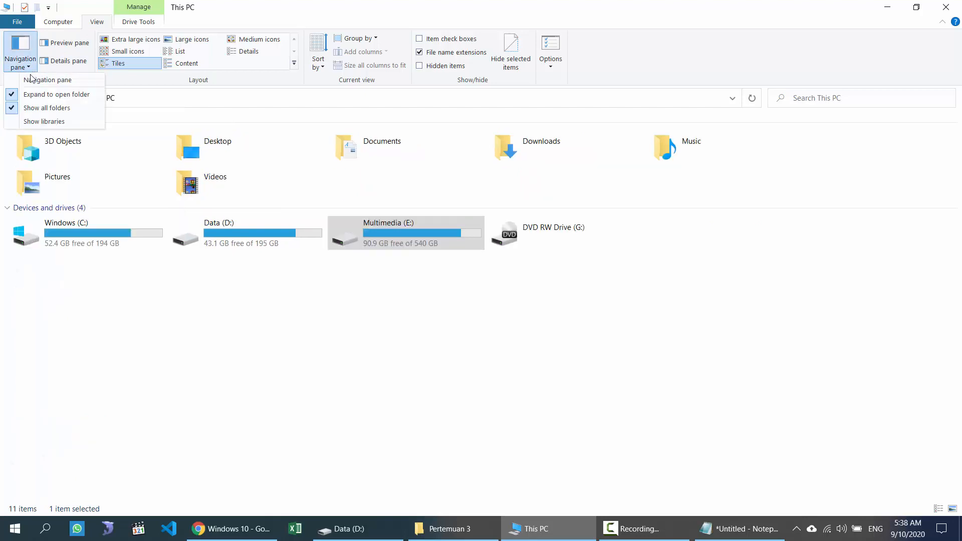
{"action": "left_click", "coordinate": [31, 82]}
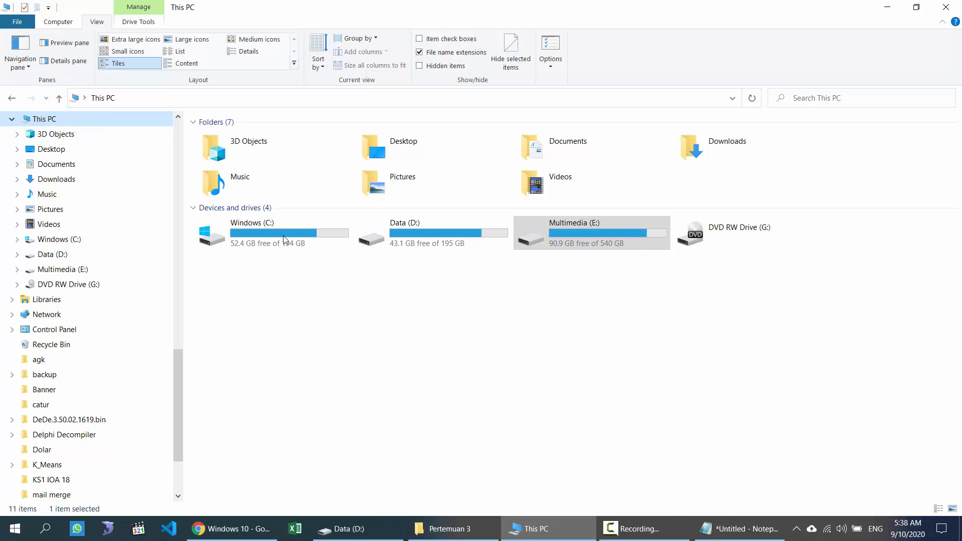
Switch to the Chrome PDF and go back to the Daftar Isi contents slide.
{"action": "left_click", "coordinate": [235, 529]}
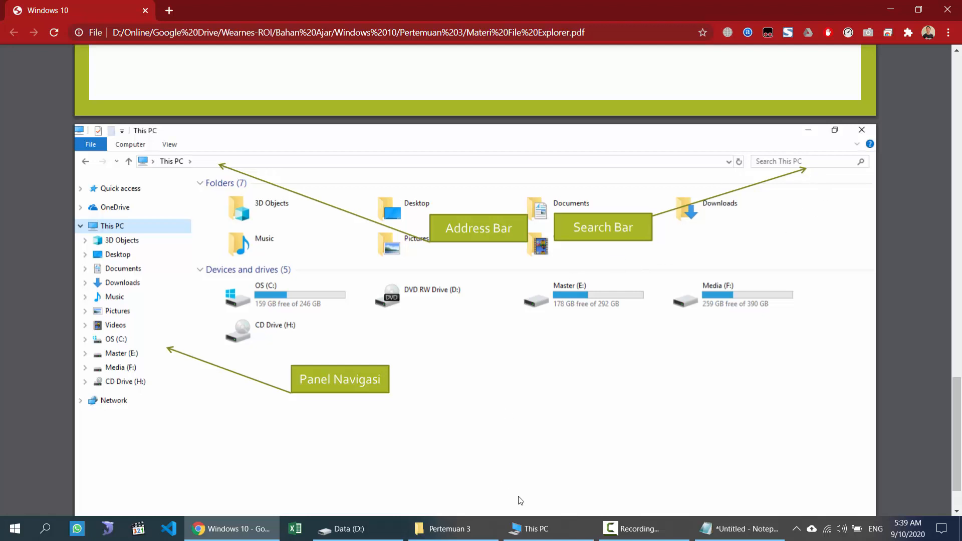
{"action": "scroll", "coordinate": [408, 393], "scroll_direction": "up", "scroll_amount": 5}
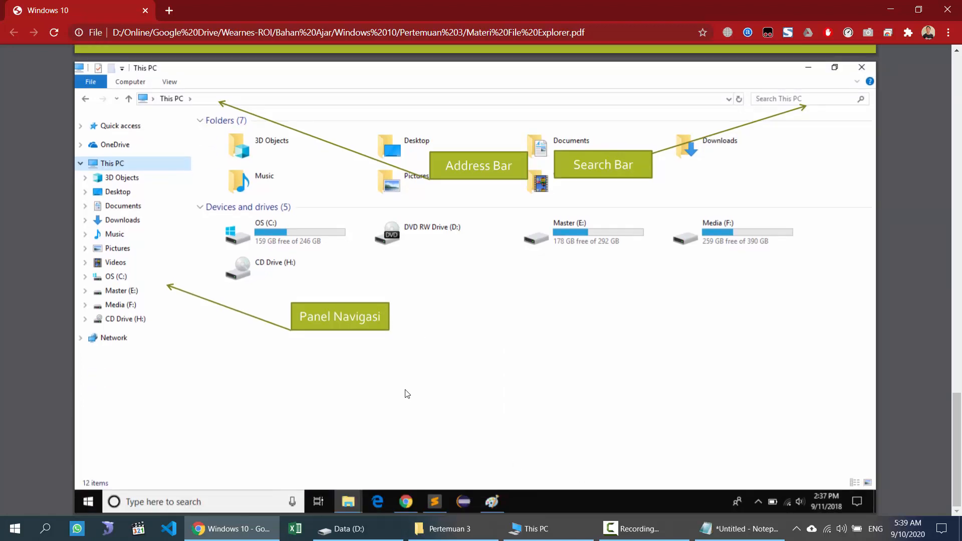
{"action": "scroll", "coordinate": [406, 397], "scroll_direction": "up", "scroll_amount": 8}
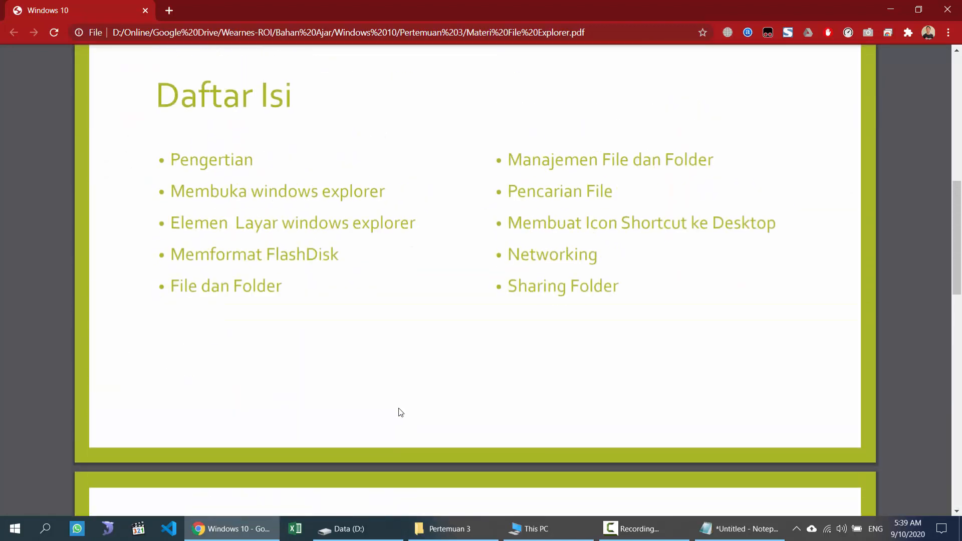
Return to the This PC window, highlight the Windows (C:), Data (D:) and Multimedia (E:) drives together, and clear the selection.
{"action": "left_click", "coordinate": [470, 532]}
{"action": "left_click", "coordinate": [369, 530]}
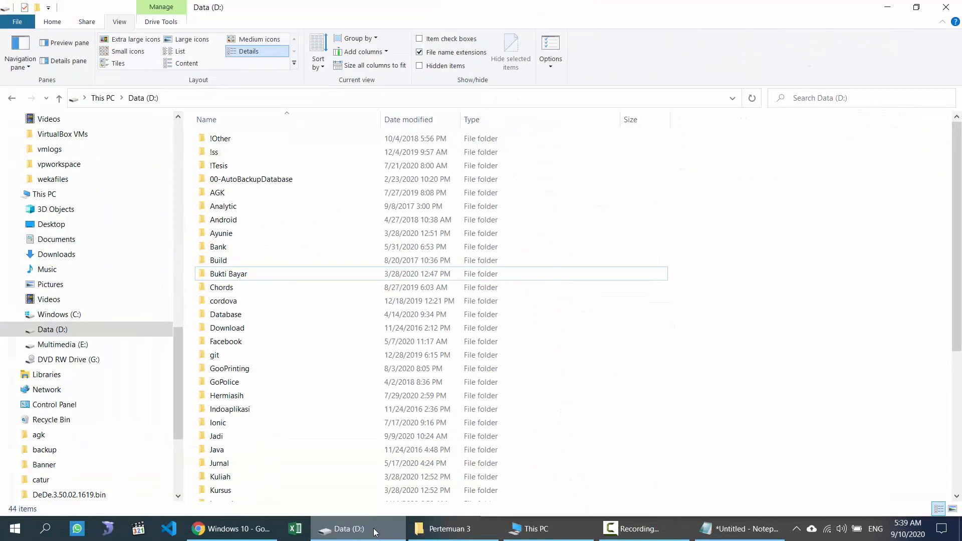
{"action": "left_click", "coordinate": [503, 527]}
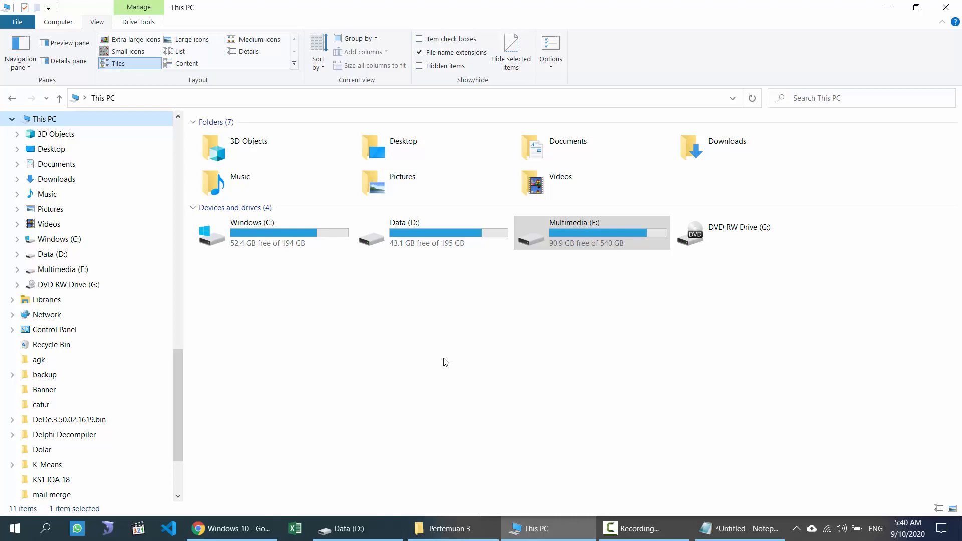
{"action": "left_click_drag", "start_coordinate": [640, 377], "coordinate": [282, 233]}
{"action": "left_click_drag", "start_coordinate": [306, 306], "coordinate": [641, 253]}
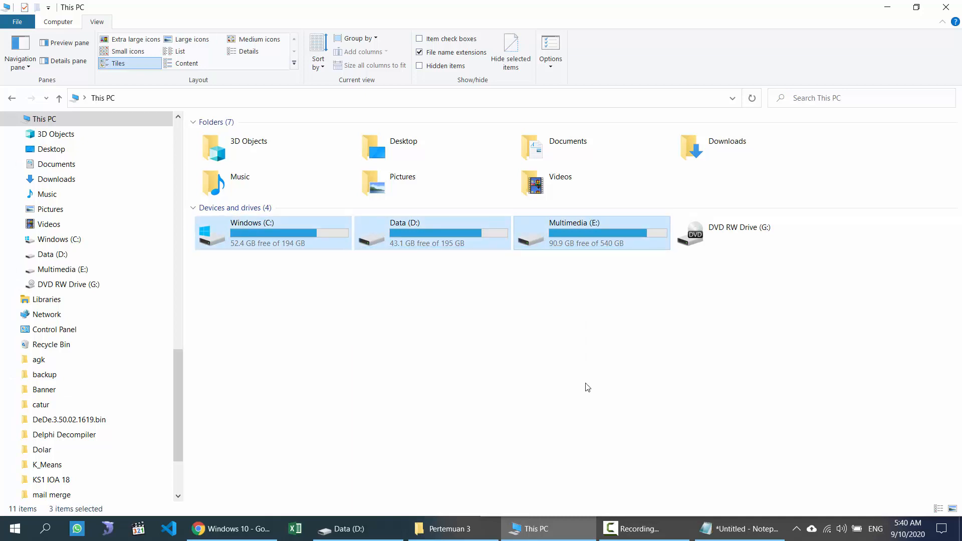
{"action": "left_click", "coordinate": [250, 530]}
{"action": "left_click", "coordinate": [250, 529]}
{"action": "left_click", "coordinate": [532, 348]}
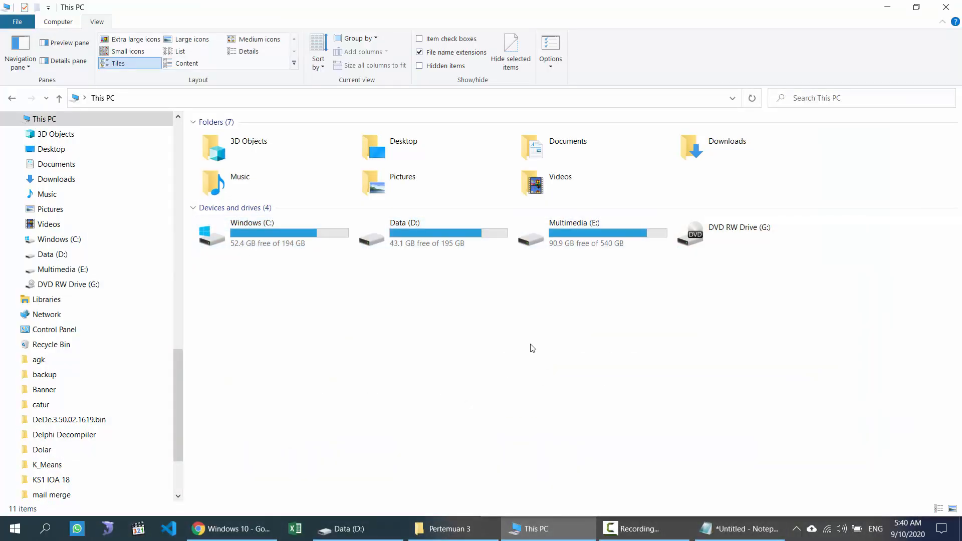
Open the Format dialog for Multimedia (E:) and move it clear of the three hard-drive entries.
{"action": "left_click", "coordinate": [577, 245]}
{"action": "right_click", "coordinate": [577, 245]}
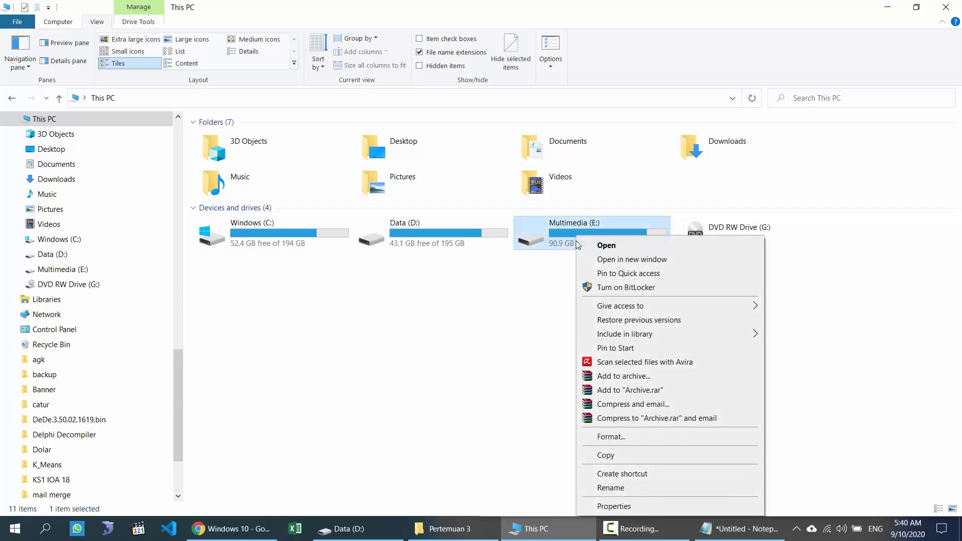
{"action": "left_click", "coordinate": [621, 438]}
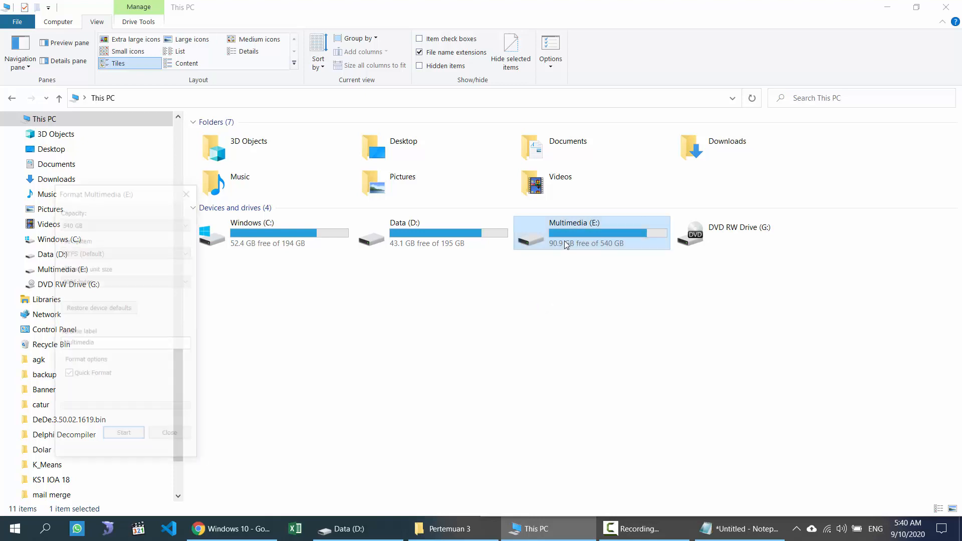
{"action": "left_click_drag", "start_coordinate": [106, 193], "coordinate": [343, 70]}
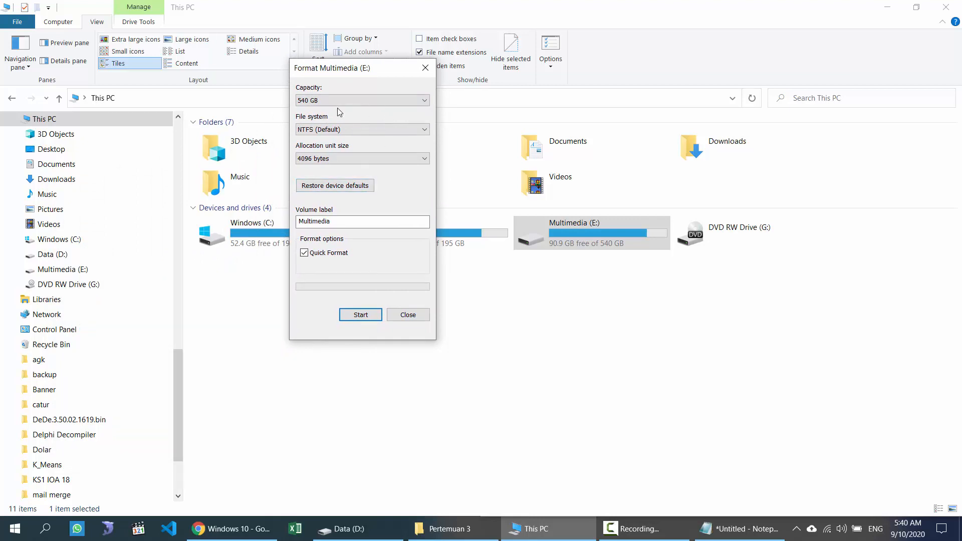
{"action": "left_click_drag", "start_coordinate": [343, 71], "coordinate": [771, 96]}
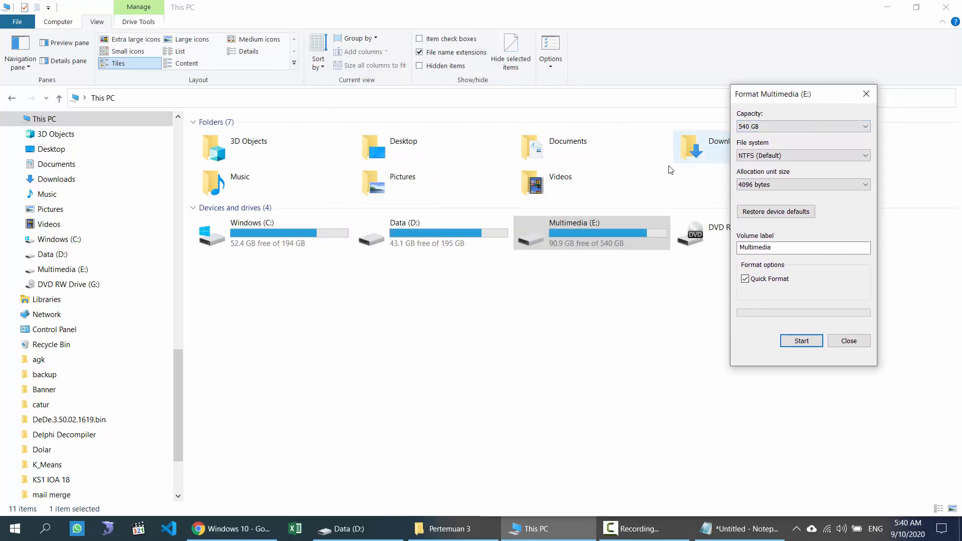
Examine the available Capacity and File system choices in the Format dialog, keeping NTFS (Default) as the file system.
{"action": "left_click", "coordinate": [772, 125]}
{"action": "left_click", "coordinate": [771, 125]}
{"action": "left_click", "coordinate": [757, 156]}
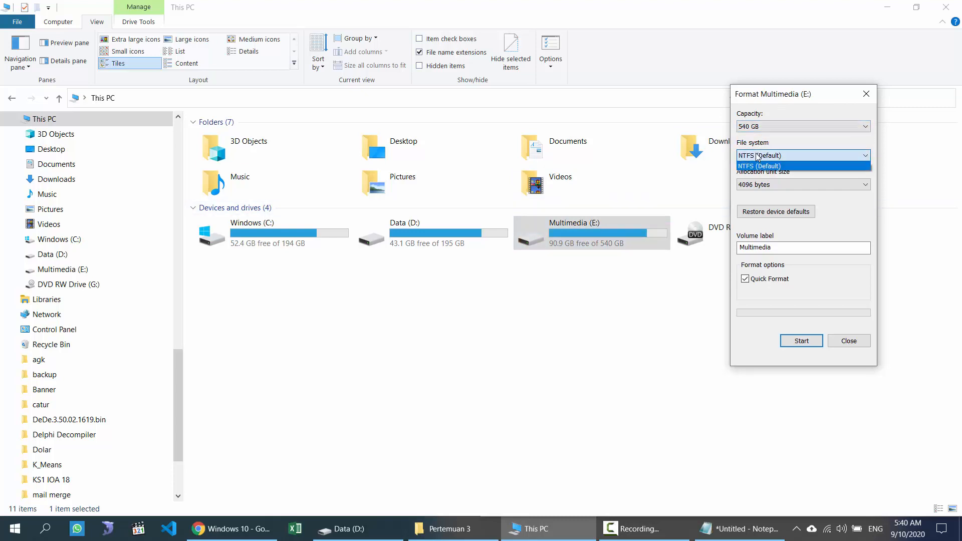
{"action": "left_click", "coordinate": [757, 156]}
{"action": "left_click", "coordinate": [758, 157]}
{"action": "left_click", "coordinate": [770, 157]}
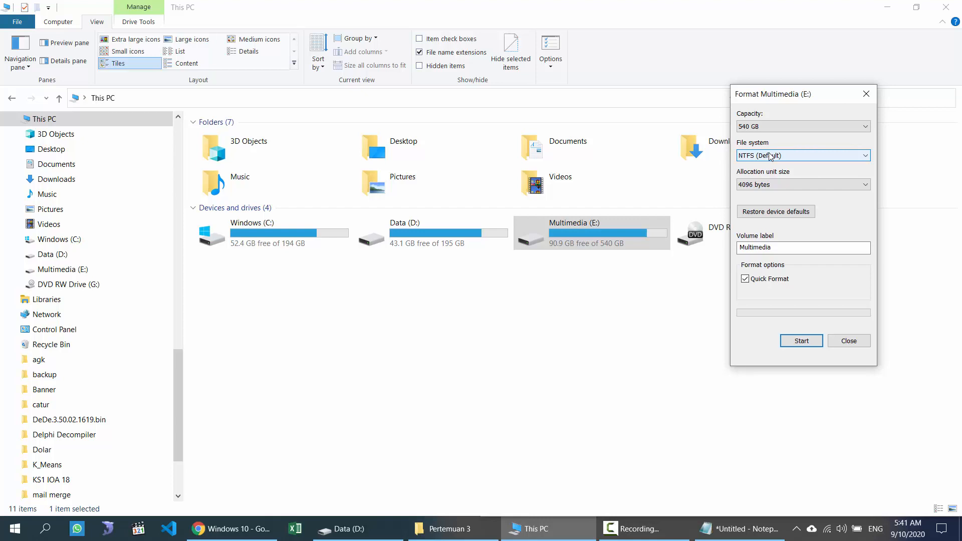
{"action": "left_click", "coordinate": [770, 156]}
{"action": "left_click", "coordinate": [770, 167]}
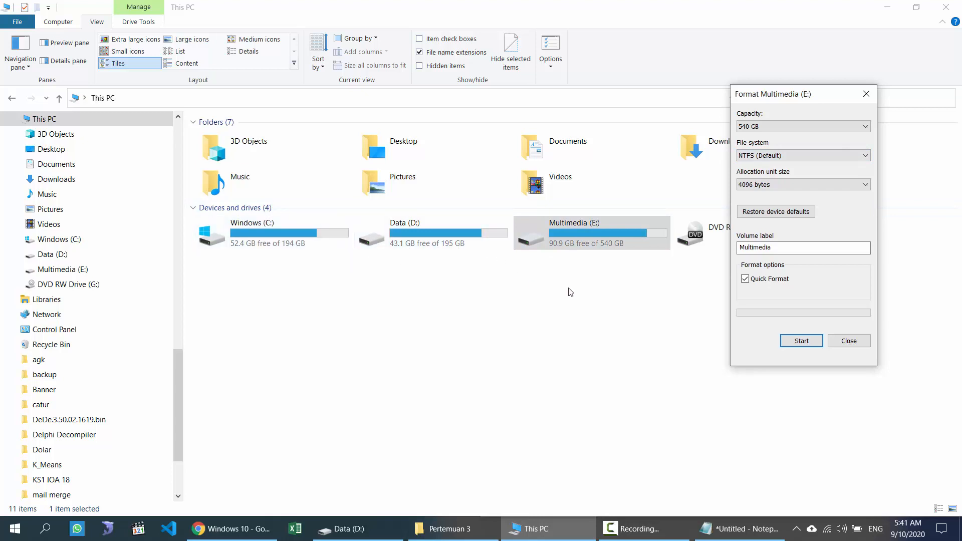
Examine the File system choices in the Format dialog for Multimedia (E:), keeping NTFS (Default).
{"action": "left_click", "coordinate": [778, 156]}
{"action": "left_click", "coordinate": [778, 155]}
{"action": "left_click", "coordinate": [779, 156]}
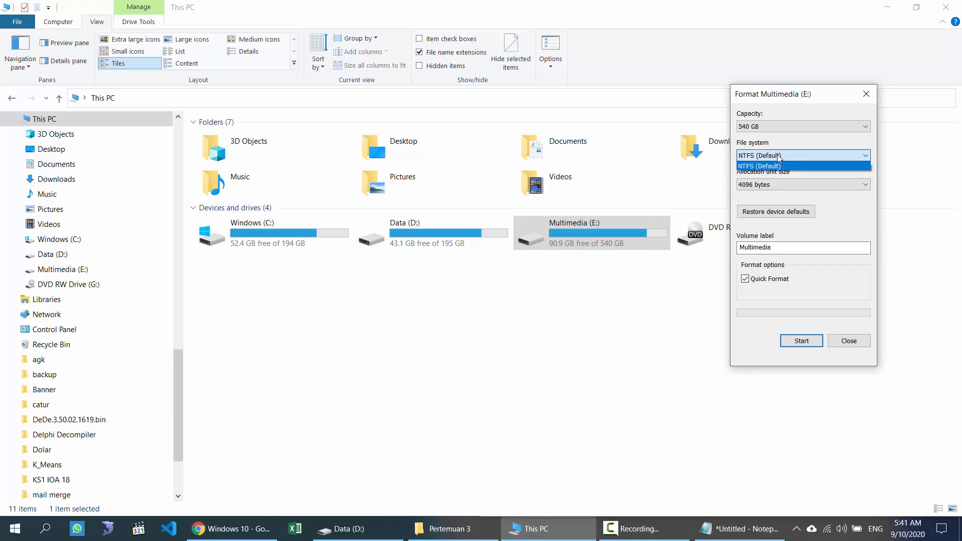
{"action": "left_click", "coordinate": [778, 156]}
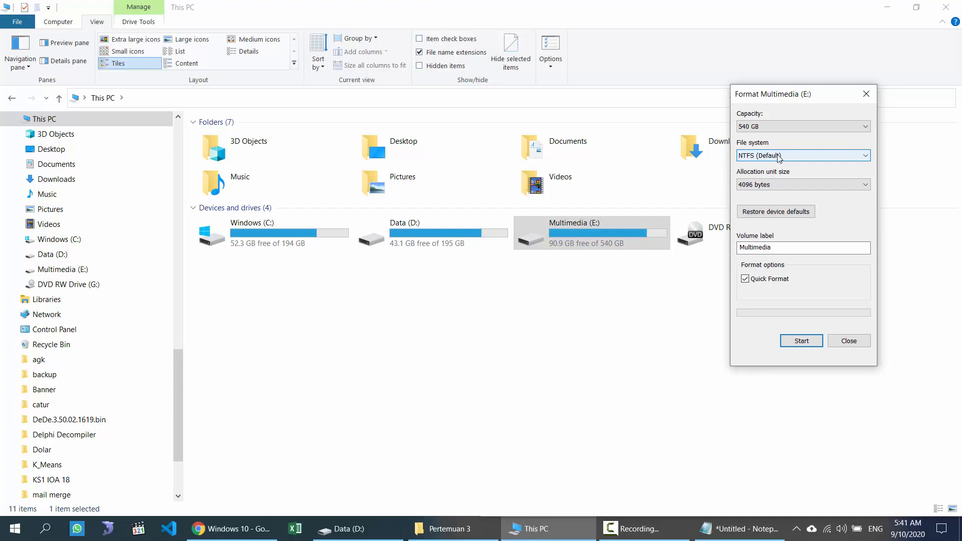
{"action": "left_click", "coordinate": [779, 157]}
{"action": "left_click", "coordinate": [779, 157]}
{"action": "left_click", "coordinate": [779, 157]}
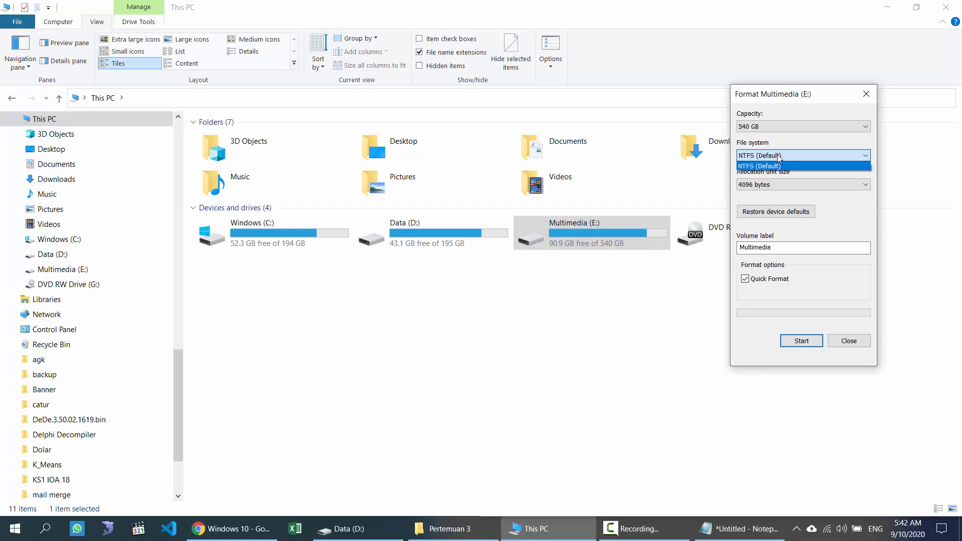
{"action": "left_click", "coordinate": [780, 157]}
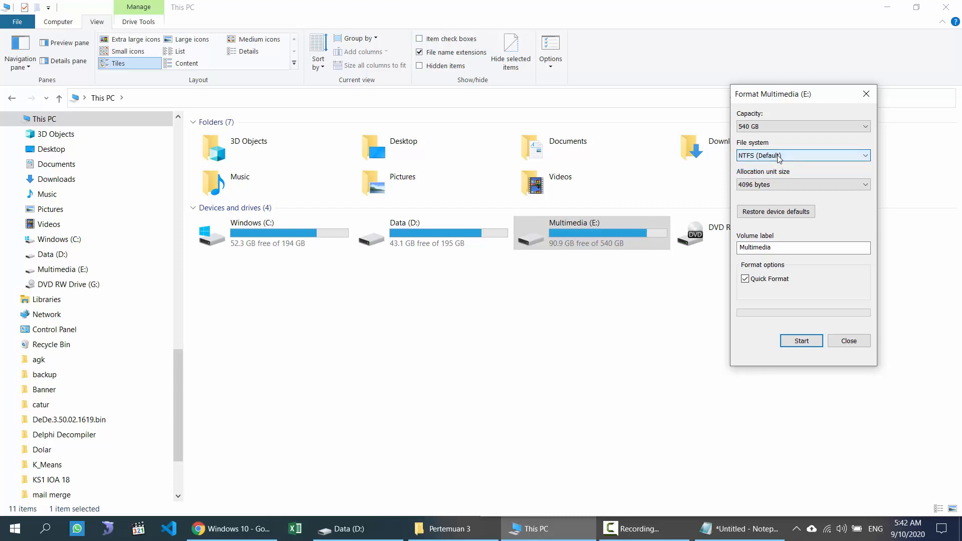
Check the Allocation unit size choices, keeping 4096 bytes, and close the Format dialog without starting the format.
{"action": "left_click", "coordinate": [770, 185]}
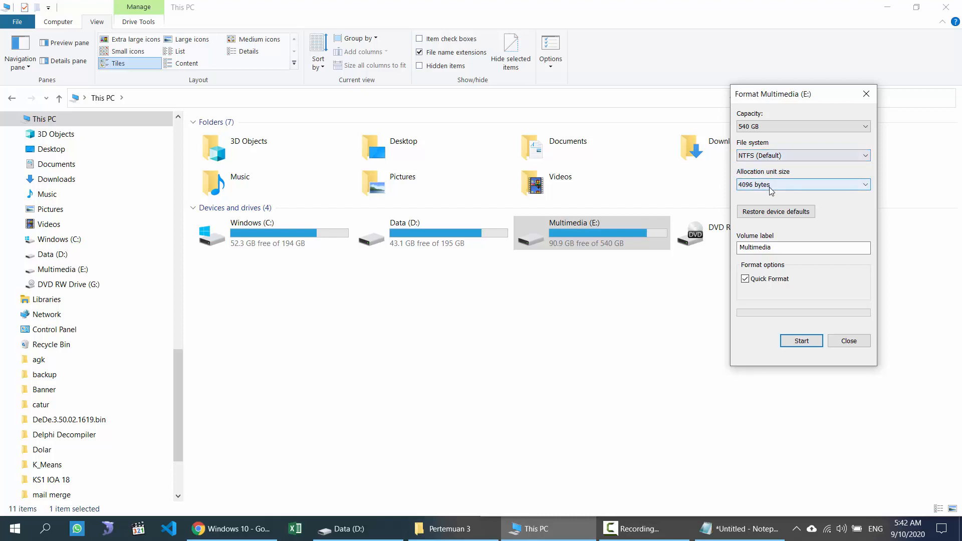
{"action": "left_click", "coordinate": [770, 189]}
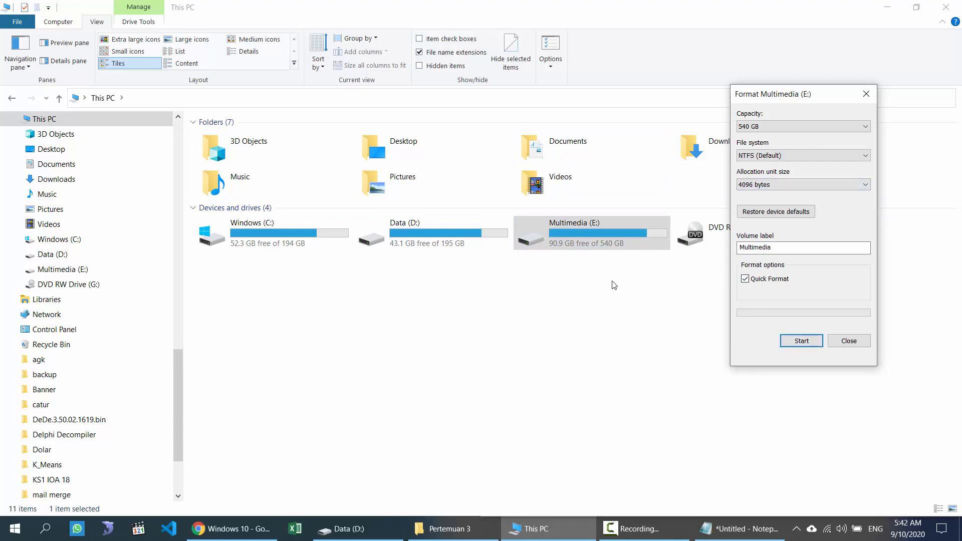
{"action": "left_click", "coordinate": [858, 342]}
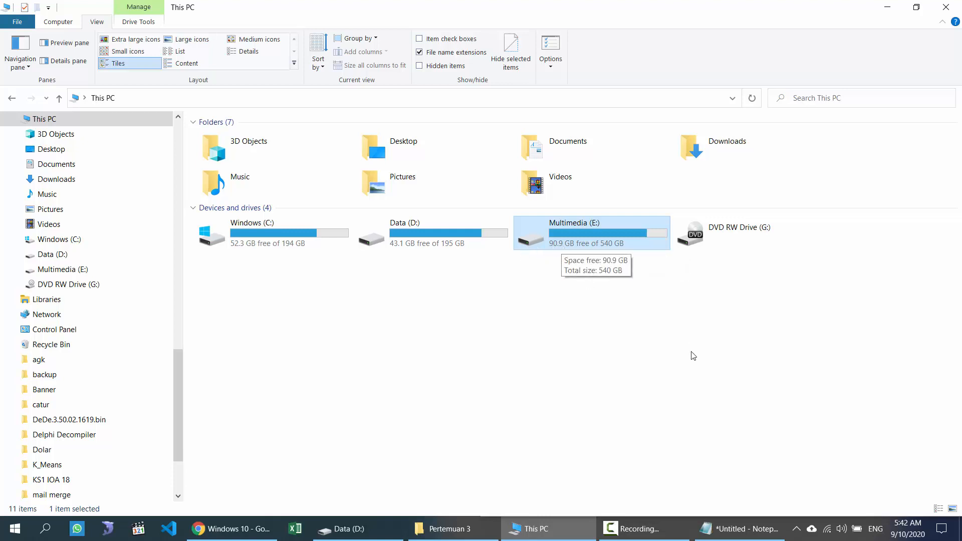
Clear the drive selection and highlight Multimedia (E:) among the devices and drives.
{"action": "left_click_drag", "start_coordinate": [691, 354], "coordinate": [587, 311]}
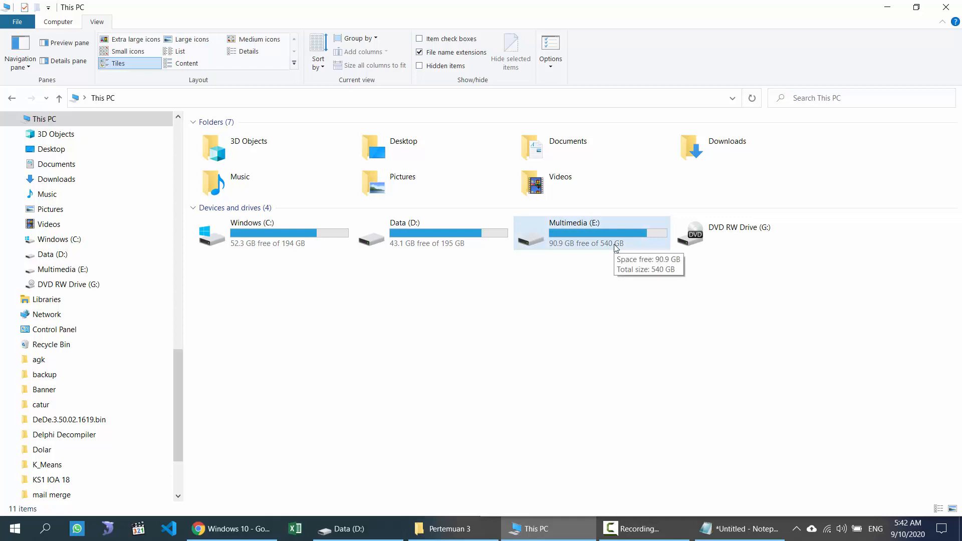
{"action": "left_click", "coordinate": [573, 234]}
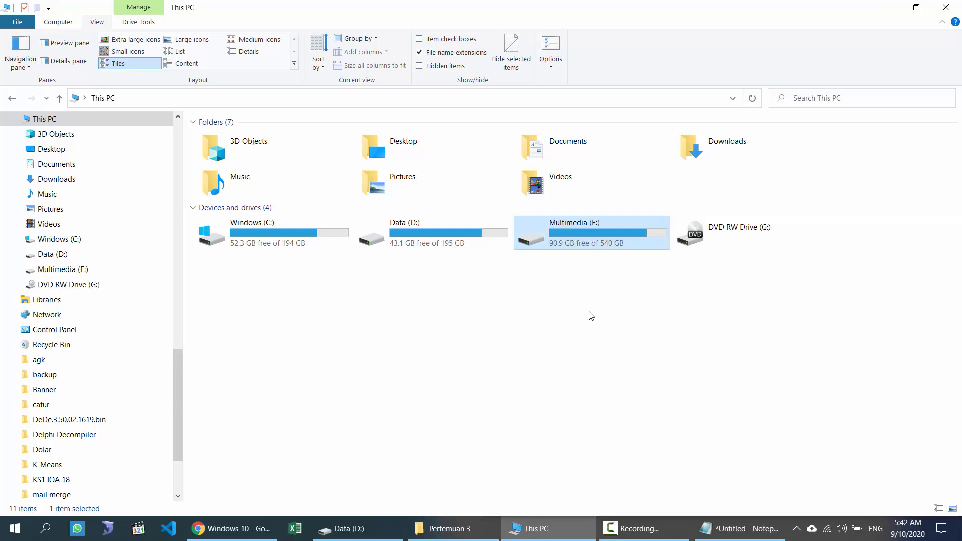
{"action": "left_click", "coordinate": [603, 279]}
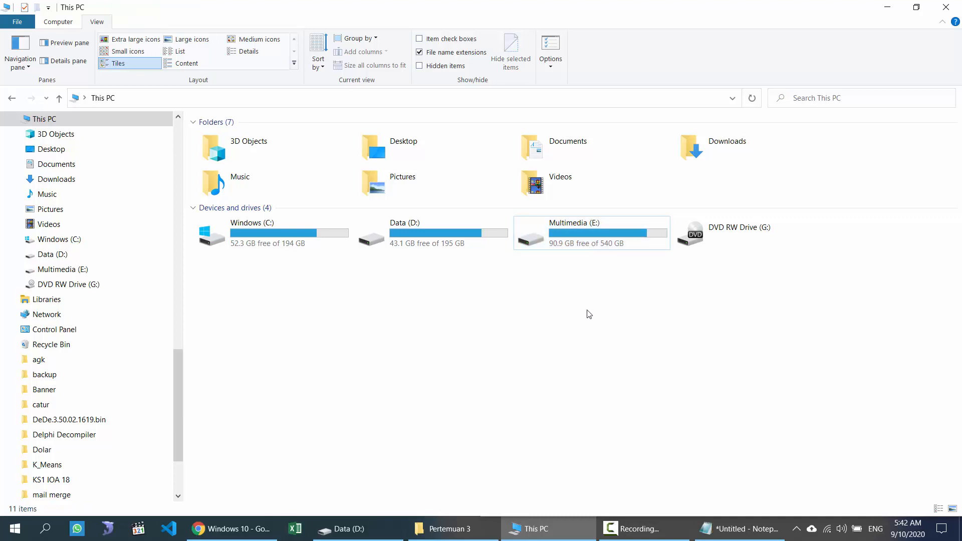
{"action": "left_click_drag", "start_coordinate": [590, 313], "coordinate": [541, 221]}
{"action": "left_click", "coordinate": [567, 280]}
{"action": "left_click", "coordinate": [578, 239]}
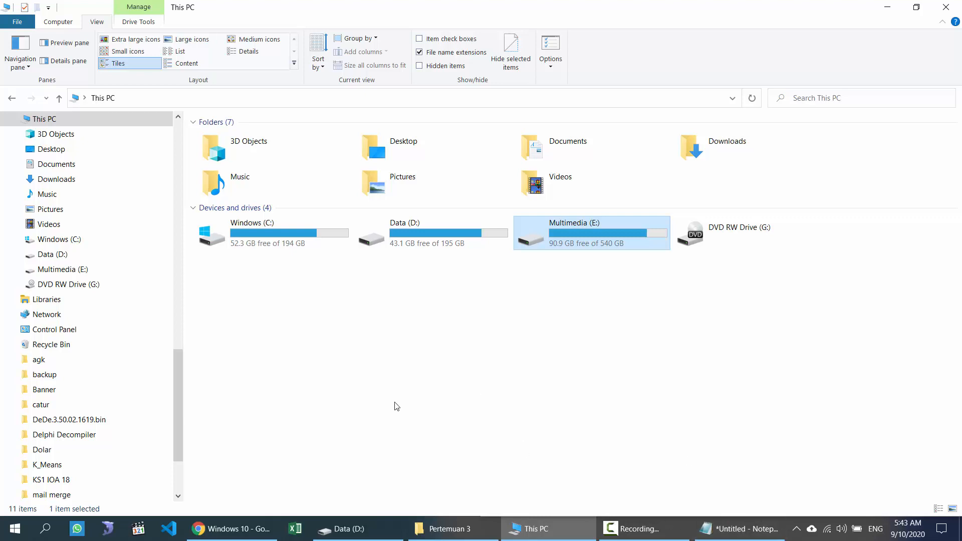
Show the commands available for Multimedia (E:), including Format, and dismiss them without choosing any.
{"action": "mouse_move", "coordinate": [232, 534]}
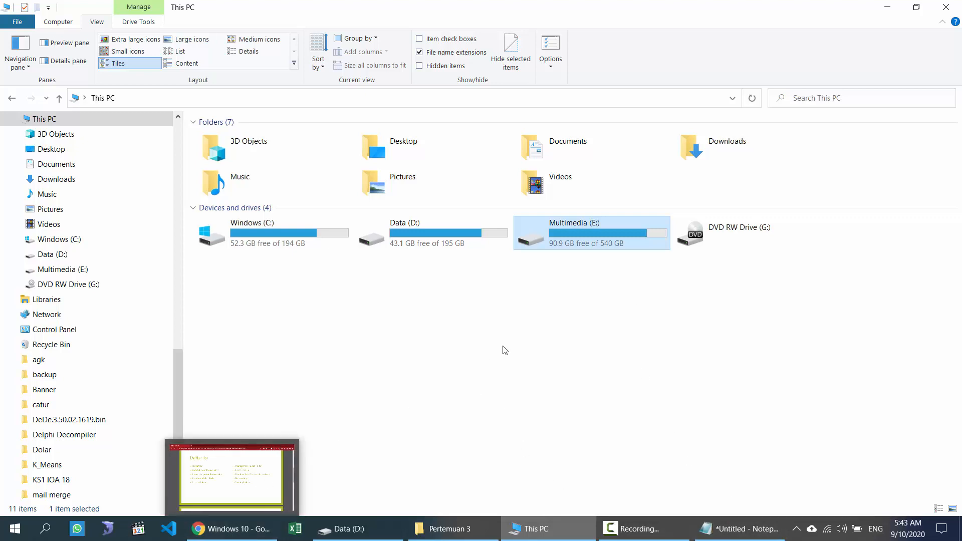
{"action": "right_click", "coordinate": [589, 236]}
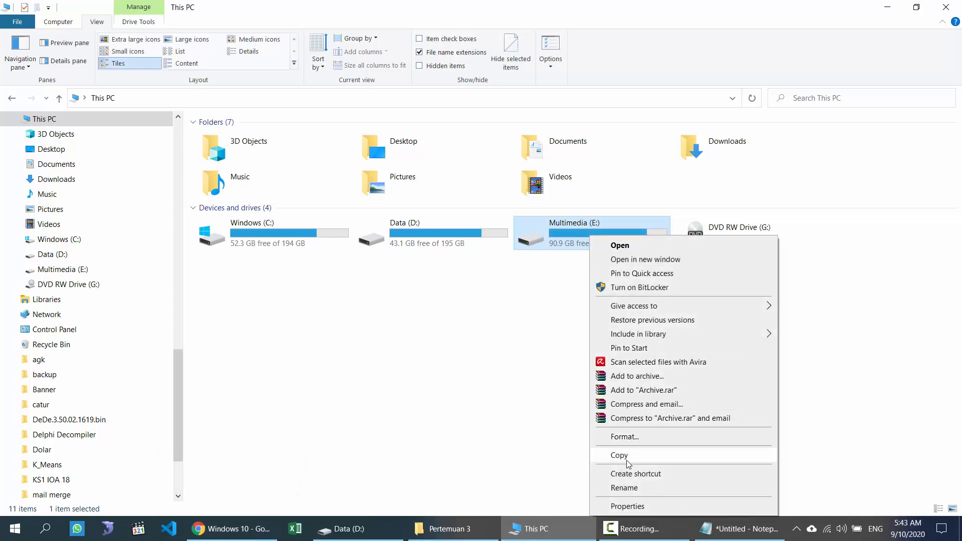
{"action": "left_click", "coordinate": [434, 392]}
{"action": "left_click_drag", "start_coordinate": [634, 330], "coordinate": [564, 230]}
Check the Daftar Isi slide in the Chrome PDF and return to the This PC window in File Explorer.
{"action": "left_click", "coordinate": [236, 529]}
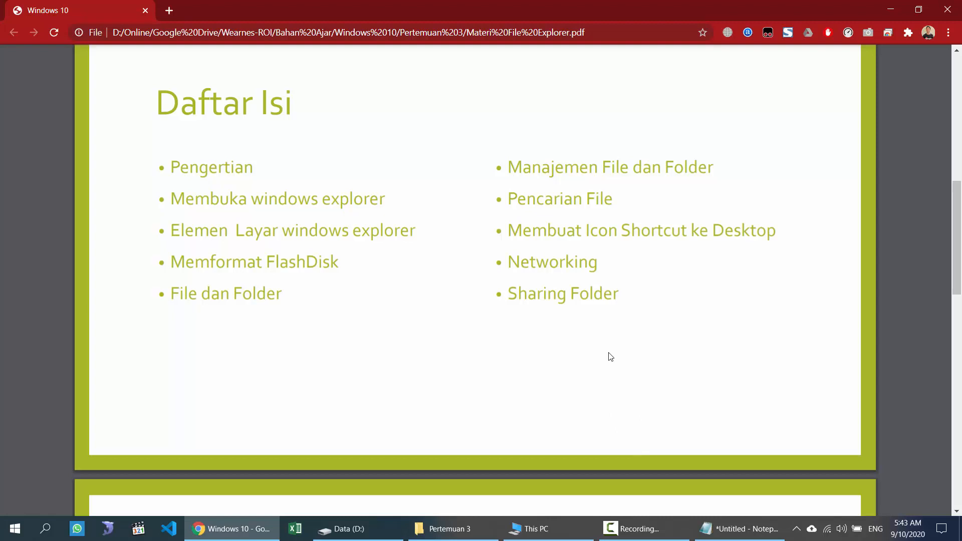
{"action": "left_click", "coordinate": [442, 529]}
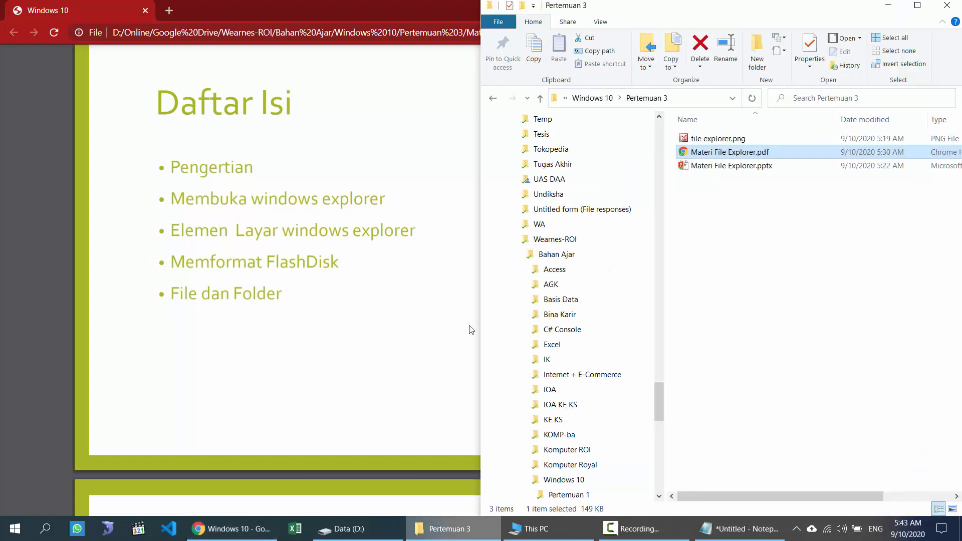
{"action": "left_click", "coordinate": [532, 529]}
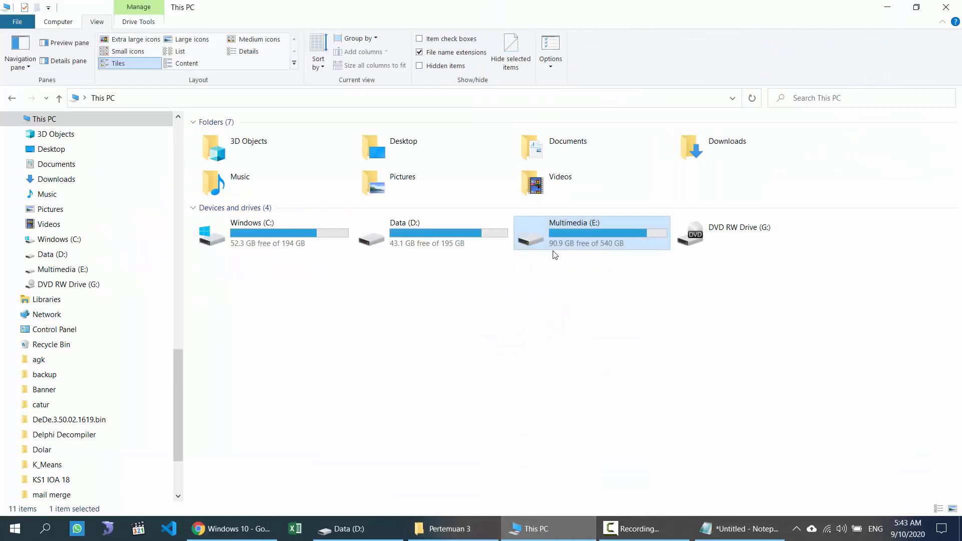
Open the Multimedia (E:) drive, highlight its folders together, and clear the selection.
{"action": "double_click", "coordinate": [559, 232]}
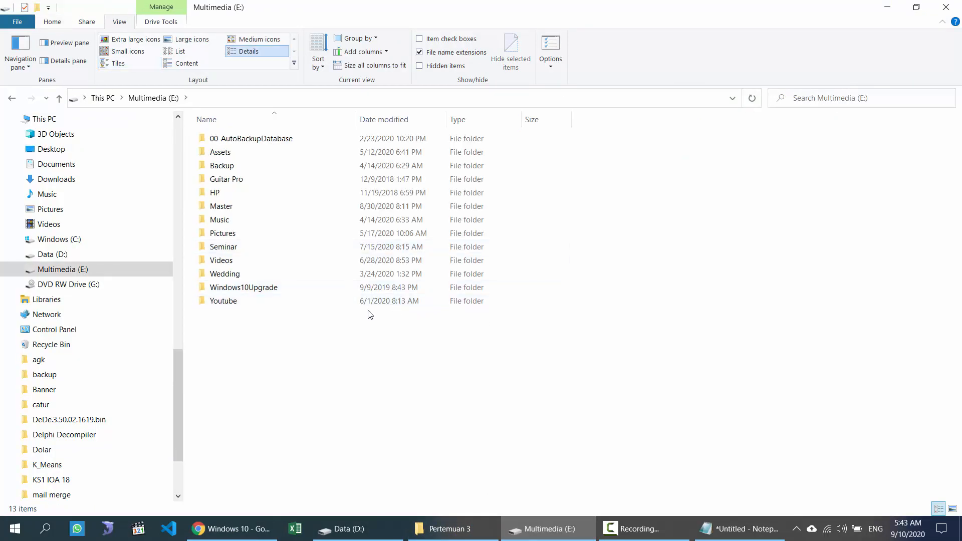
{"action": "left_click_drag", "start_coordinate": [349, 380], "coordinate": [198, 142]}
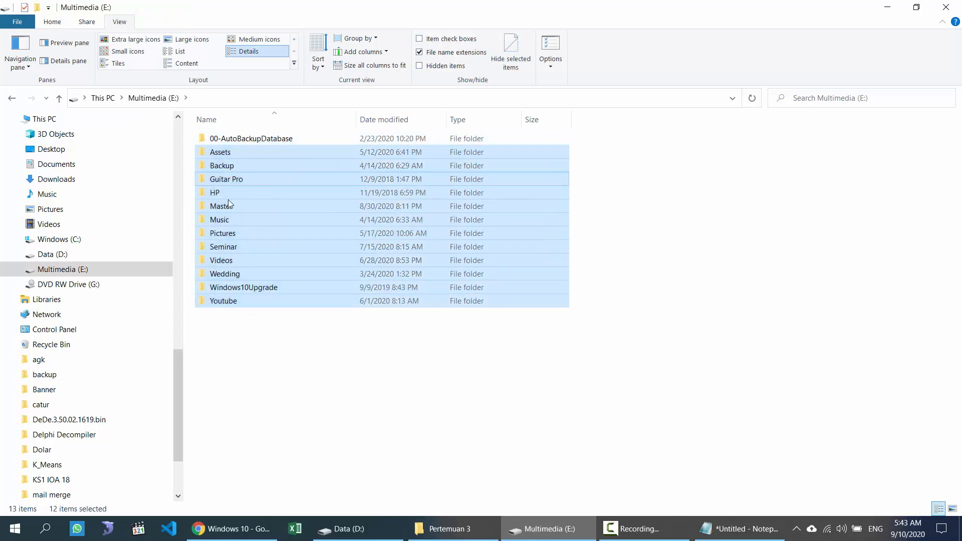
{"action": "left_click", "coordinate": [300, 341]}
{"action": "left_click_drag", "start_coordinate": [306, 335], "coordinate": [209, 133]}
{"action": "left_click", "coordinate": [259, 379]}
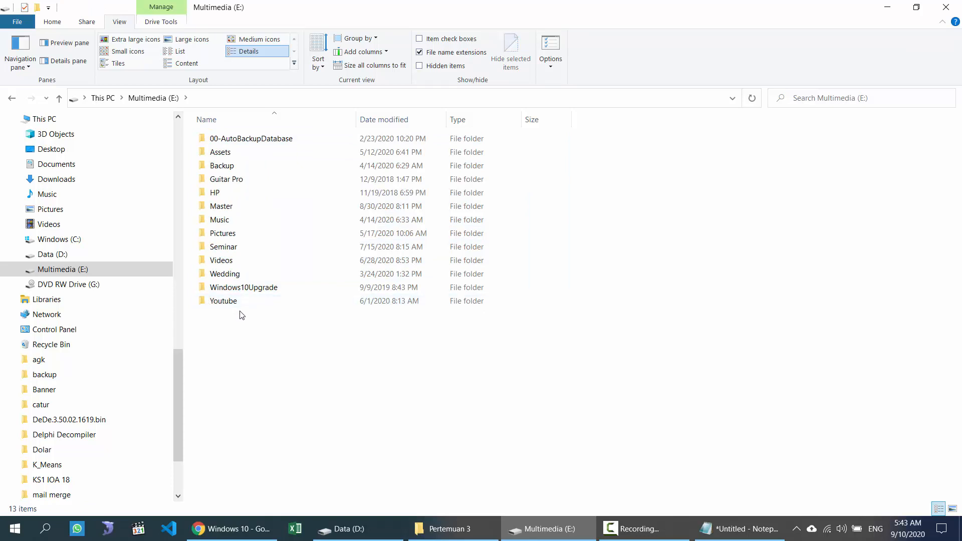
Open the Music folder, widen the Name column to fit the full file names, and briefly highlight the audio files.
{"action": "double_click", "coordinate": [233, 224]}
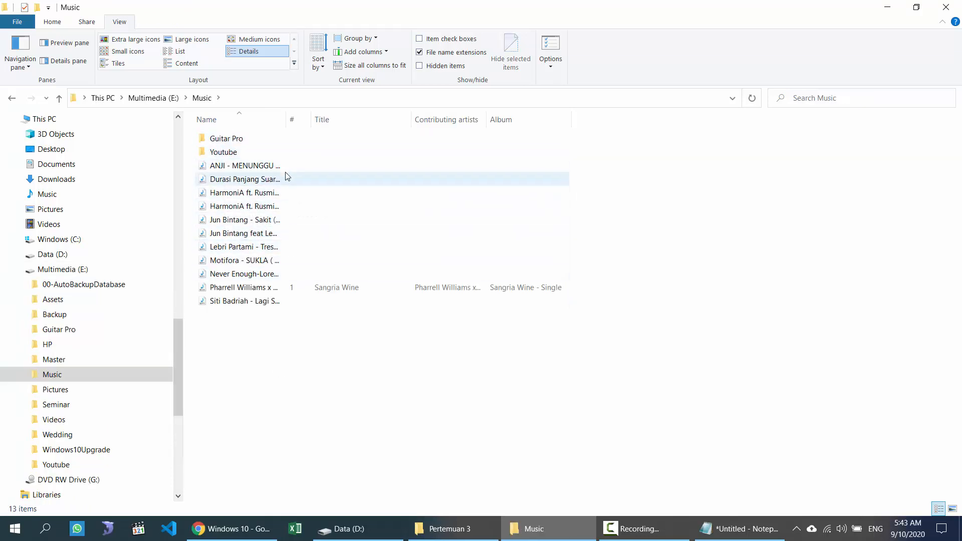
{"action": "double_click", "coordinate": [289, 118]}
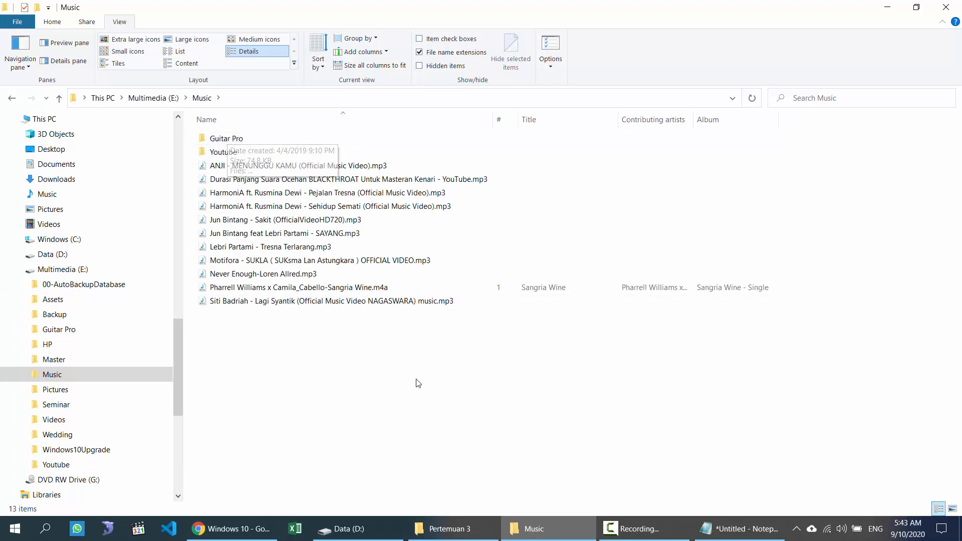
{"action": "left_click_drag", "start_coordinate": [386, 368], "coordinate": [245, 168]}
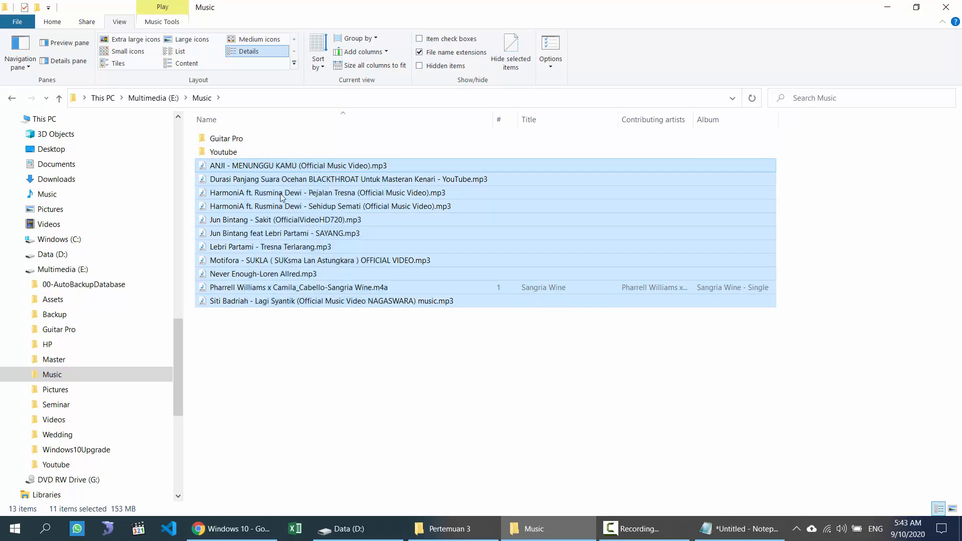
{"action": "left_click", "coordinate": [369, 364]}
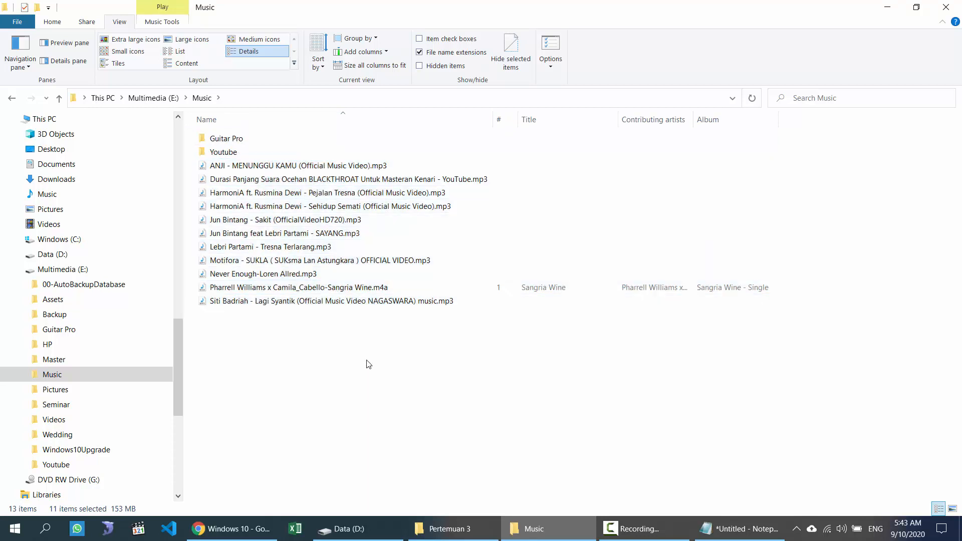
Select the ANJI - MENUNGGU KAMU file and compare the list with file name extensions hidden and shown, leaving them shown.
{"action": "left_click", "coordinate": [342, 167]}
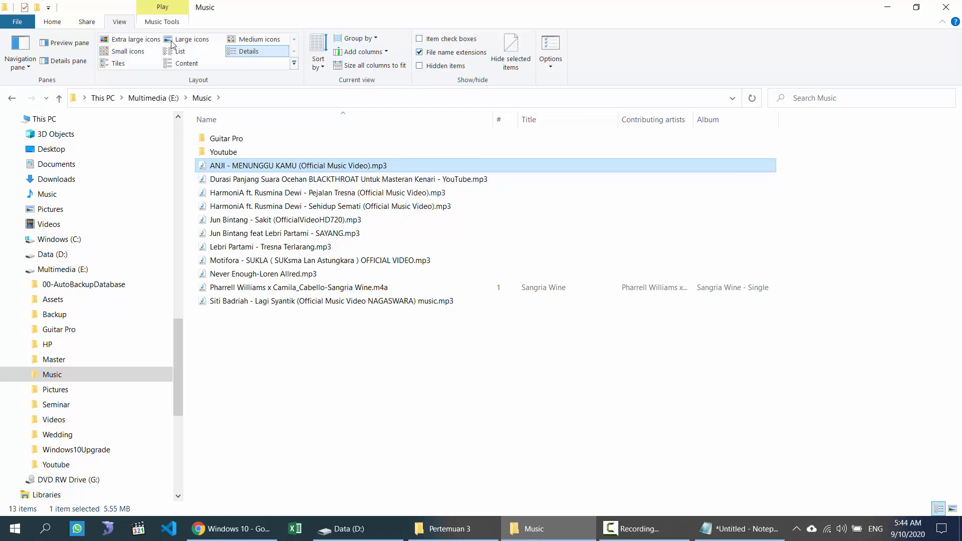
{"action": "left_click", "coordinate": [419, 53]}
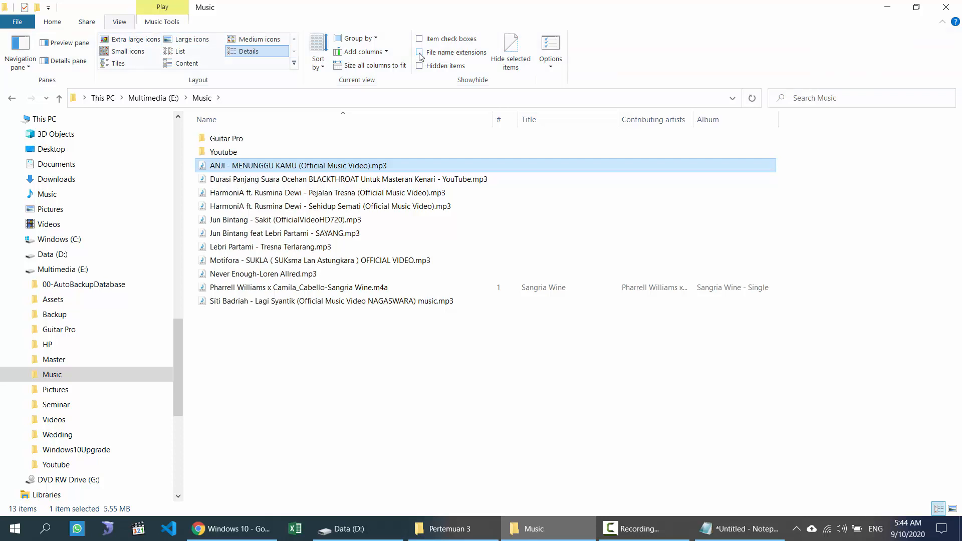
{"action": "left_click", "coordinate": [419, 52]}
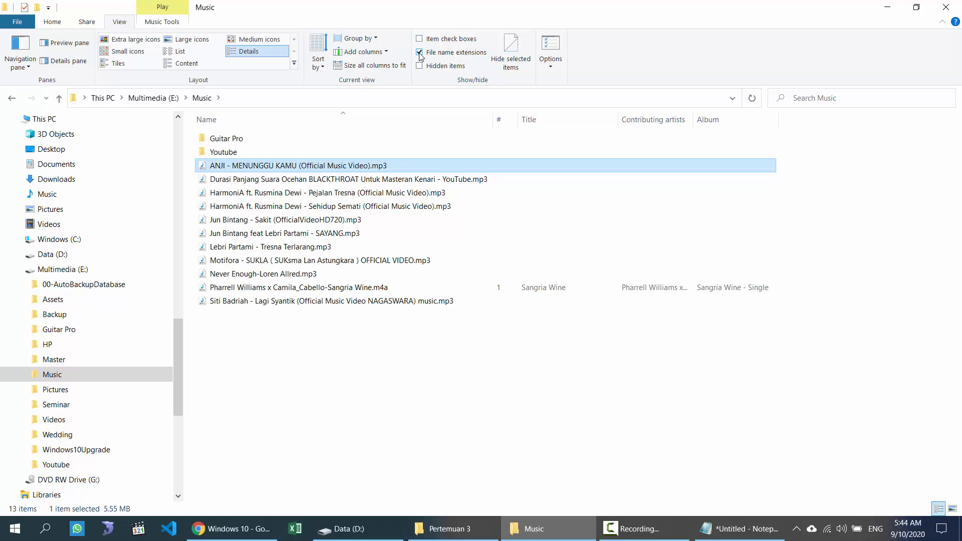
{"action": "left_click", "coordinate": [420, 53]}
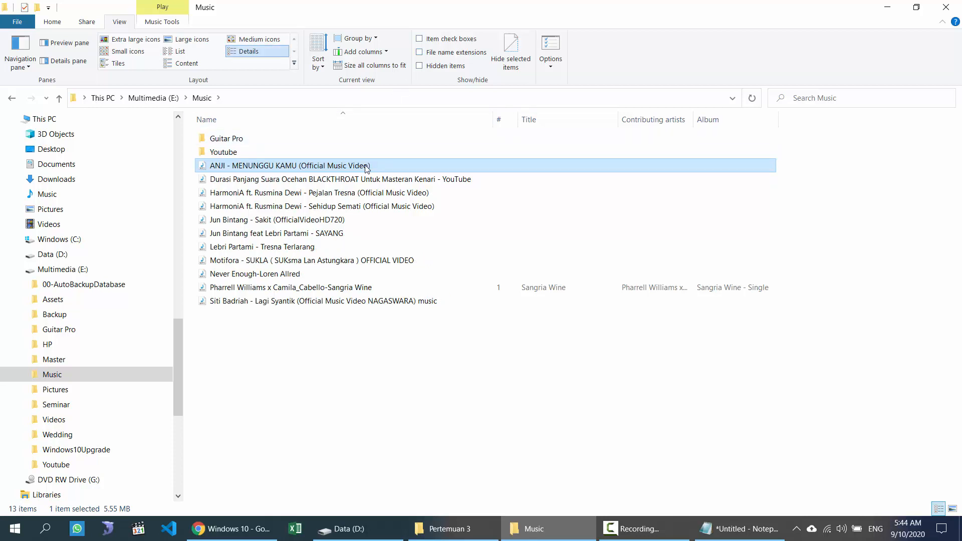
{"action": "mouse_move", "coordinate": [368, 169]}
{"action": "left_click", "coordinate": [419, 52]}
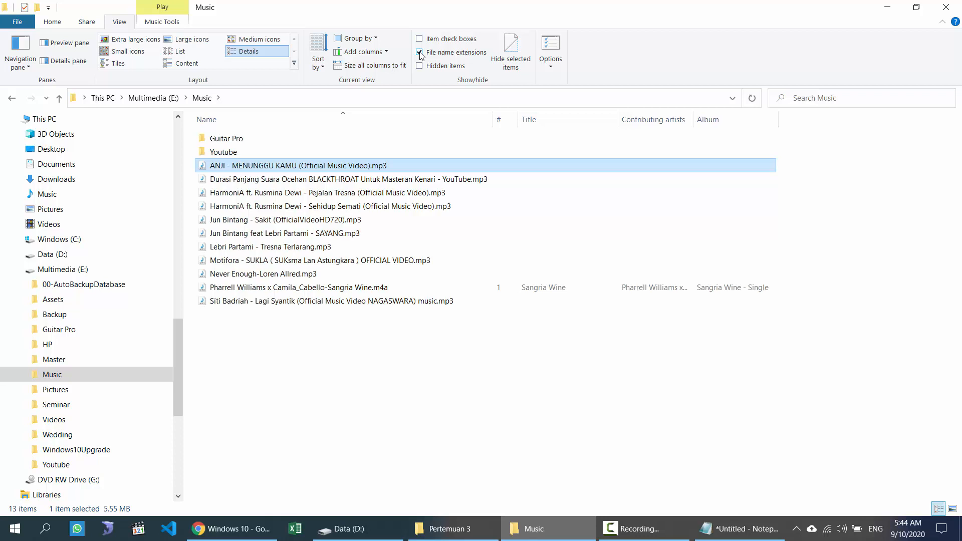
{"action": "left_click", "coordinate": [420, 53]}
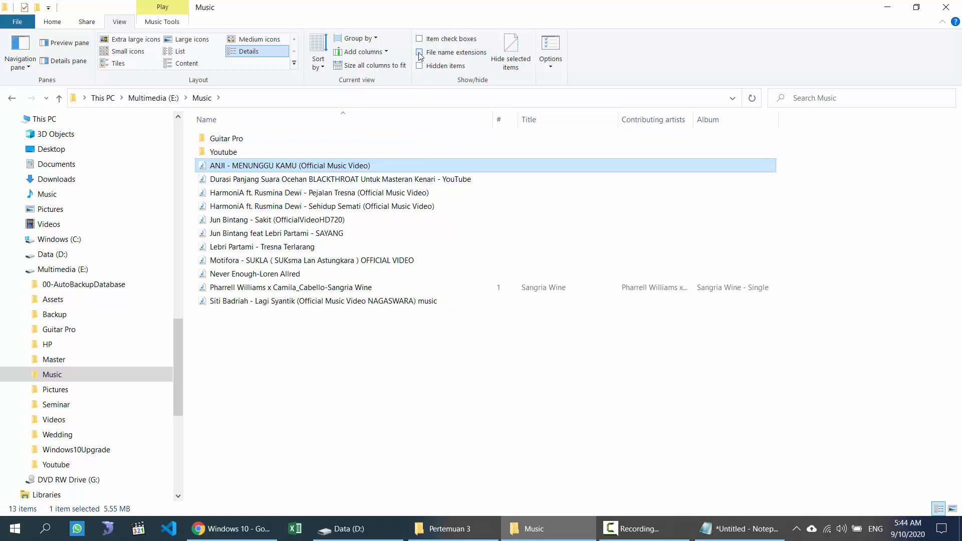
{"action": "left_click", "coordinate": [419, 53]}
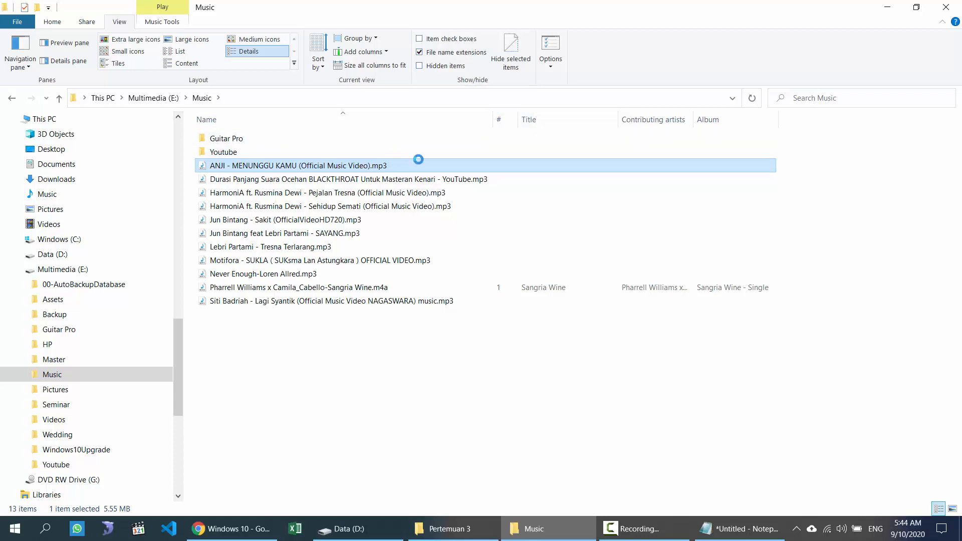
Rename the ANJI - MENUNGGU KAMU file to remove its .mp3 extension, accept the extension change, and select the file.
{"action": "right_click", "coordinate": [395, 162]}
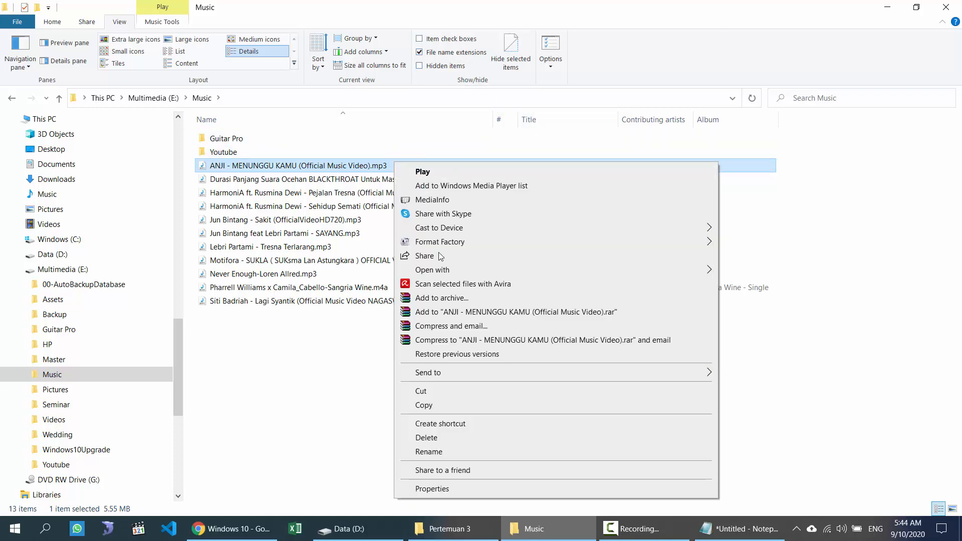
{"action": "left_click", "coordinate": [429, 451]}
{"action": "left_click", "coordinate": [395, 166]}
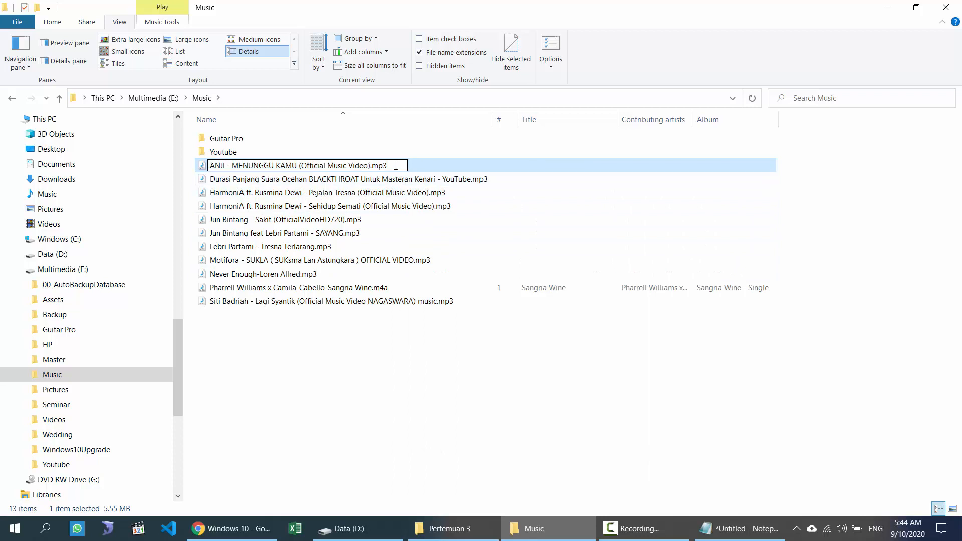
{"action": "key", "text": "BackSpace"}
{"action": "key", "text": "BackSpace"}
{"action": "key", "text": "BackSpace"}
{"action": "key", "text": "BackSpace"}
{"action": "key", "text": "Return"}
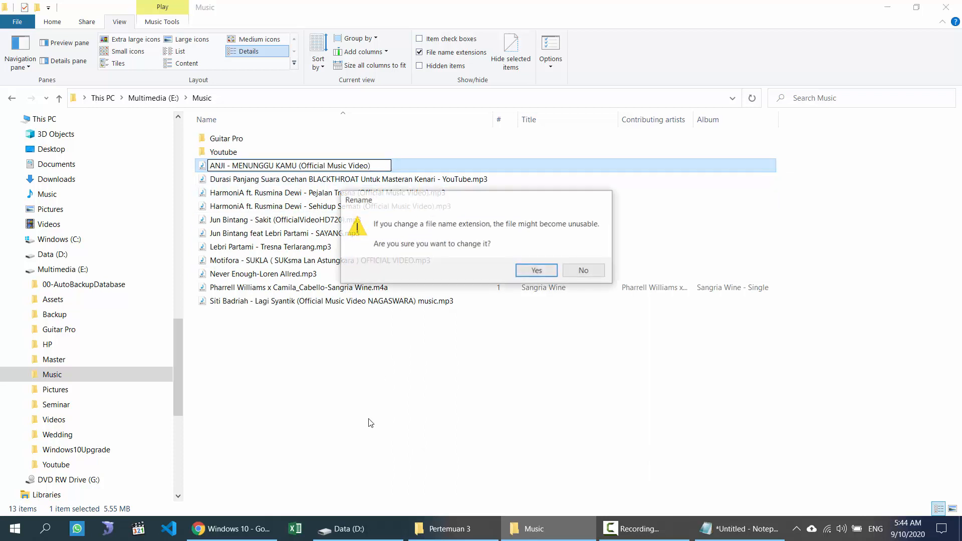
{"action": "left_click", "coordinate": [531, 273]}
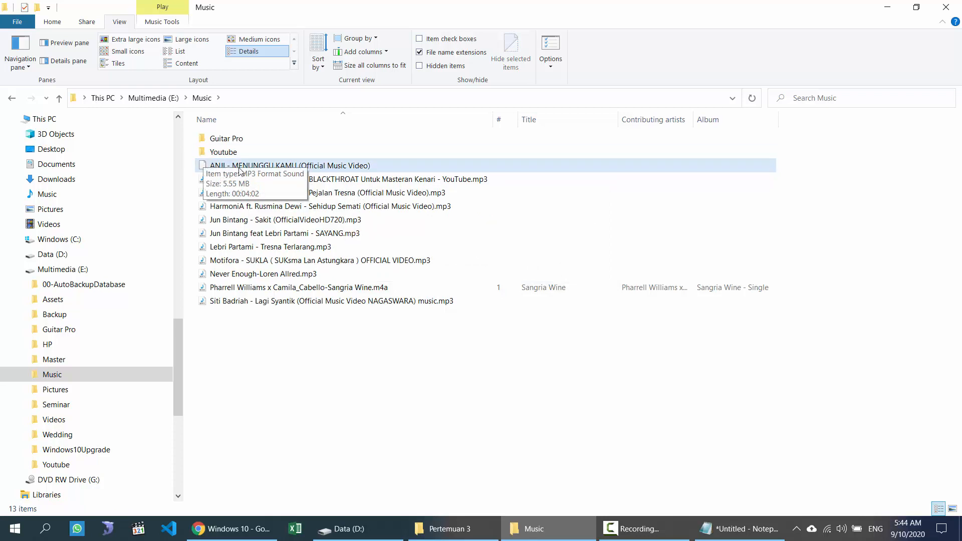
{"action": "left_click", "coordinate": [396, 166]}
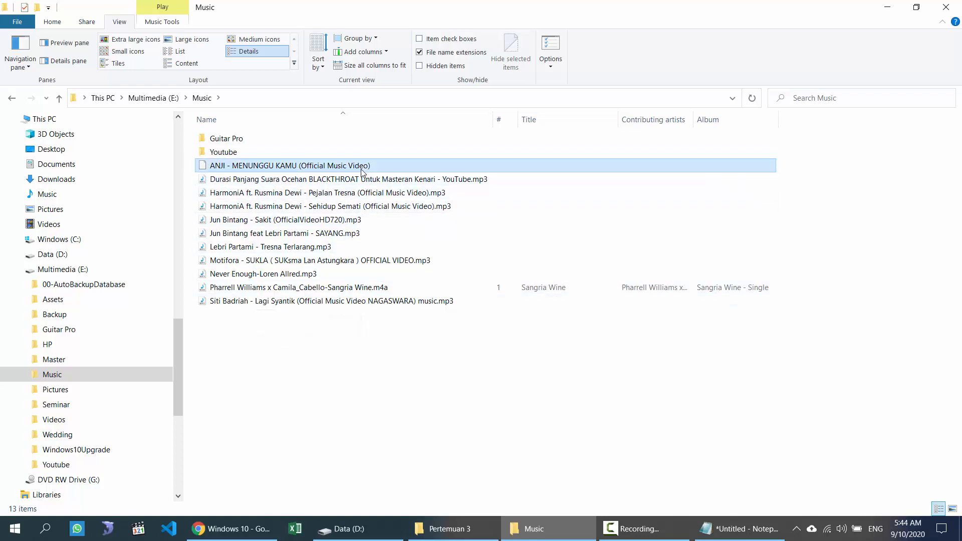
Rename the ANJI - MENUNGGU KAMU file to restore its .mp3 extension, and compare the list with file name extensions hidden and shown.
{"action": "left_click", "coordinate": [383, 165]}
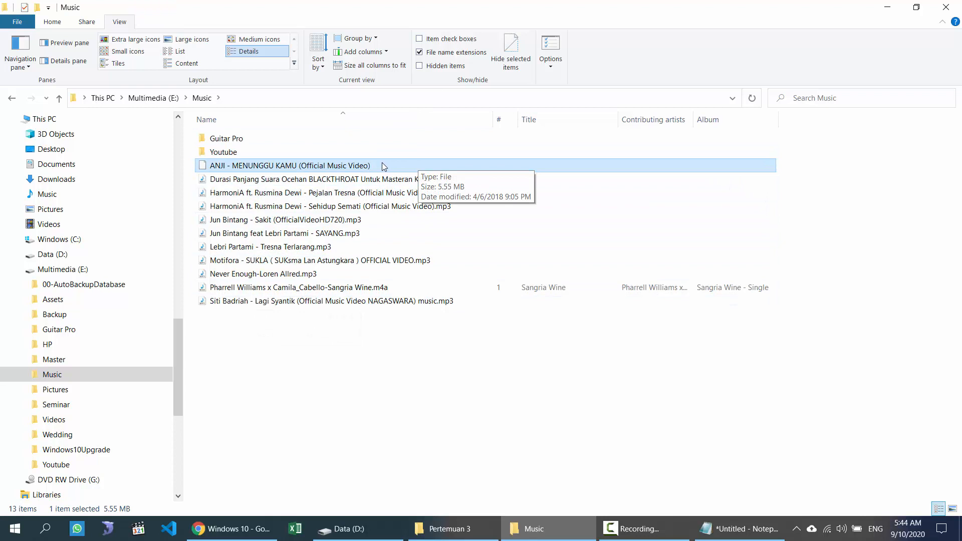
{"action": "left_click", "coordinate": [383, 163]}
{"action": "type", "text": ".m"}
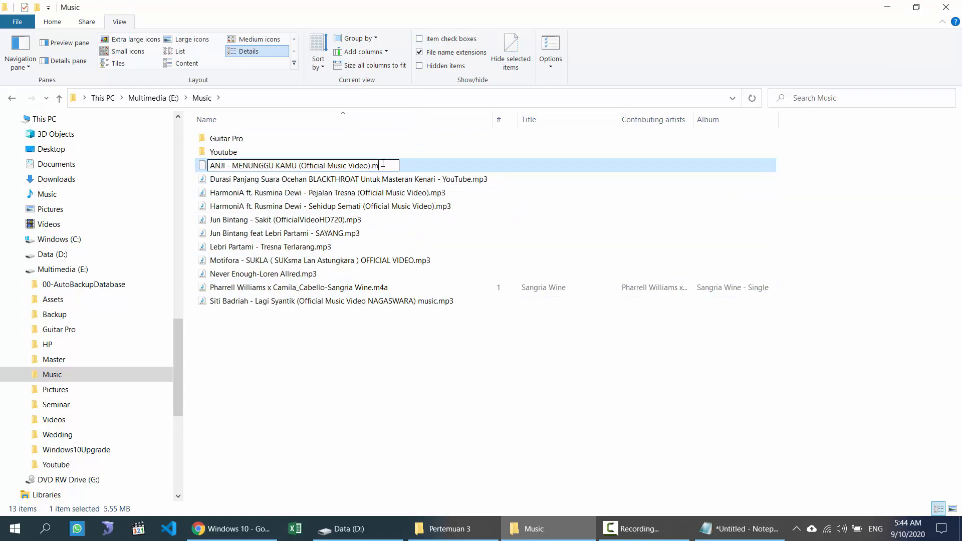
{"action": "type", "text": "p3"}
{"action": "key", "text": "Return"}
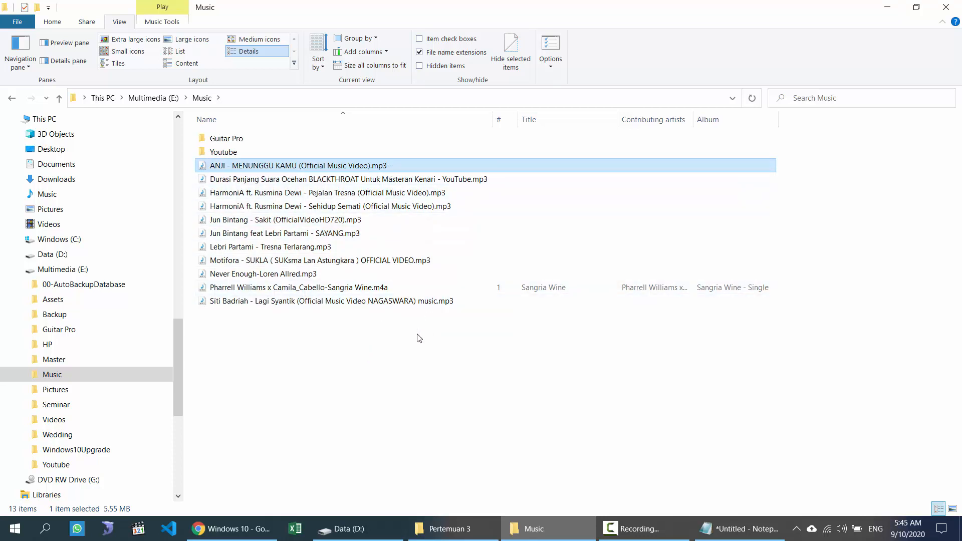
{"action": "left_click", "coordinate": [420, 53]}
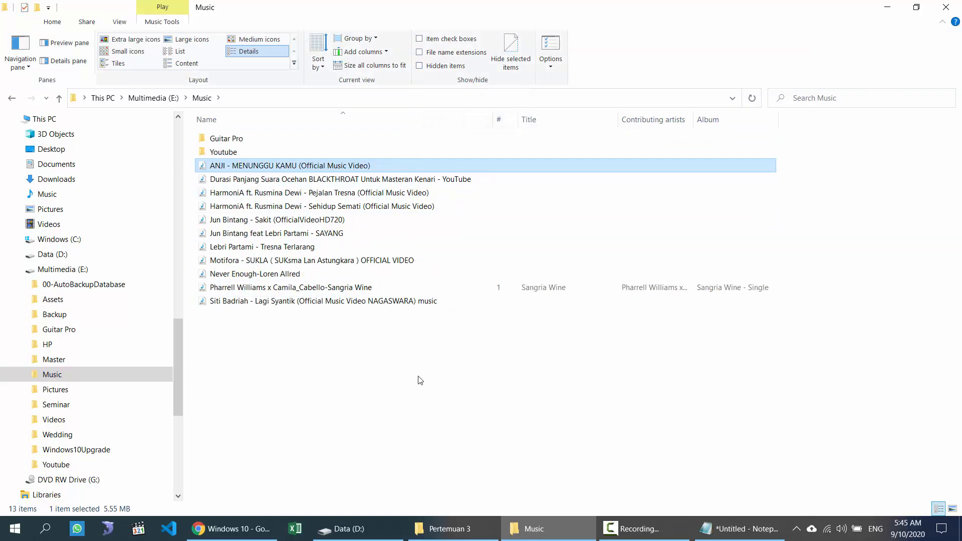
{"action": "left_click", "coordinate": [420, 55]}
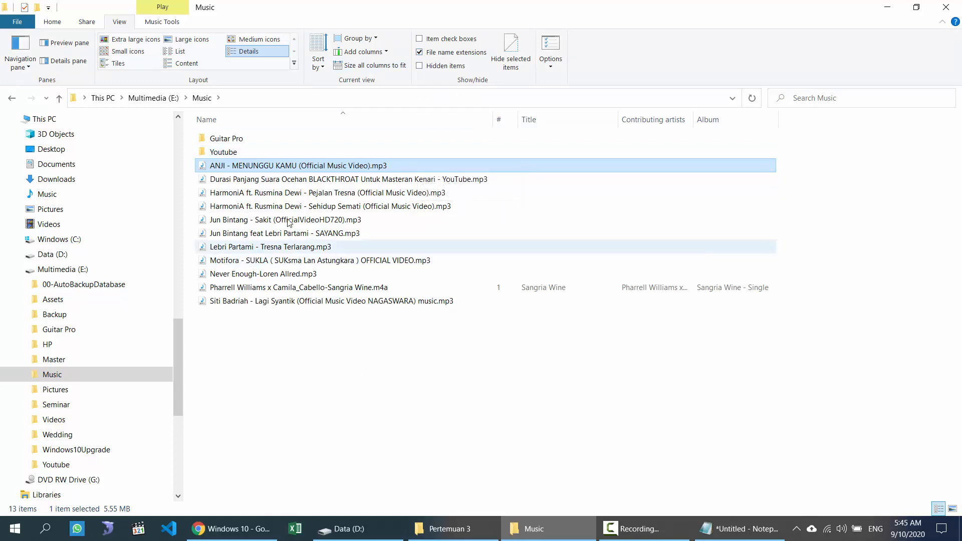
Review the Daftar Isi slide in the browser, switch to the Data (D:) window, and open the Multimedia (E:) drive there.
{"action": "left_click", "coordinate": [257, 537]}
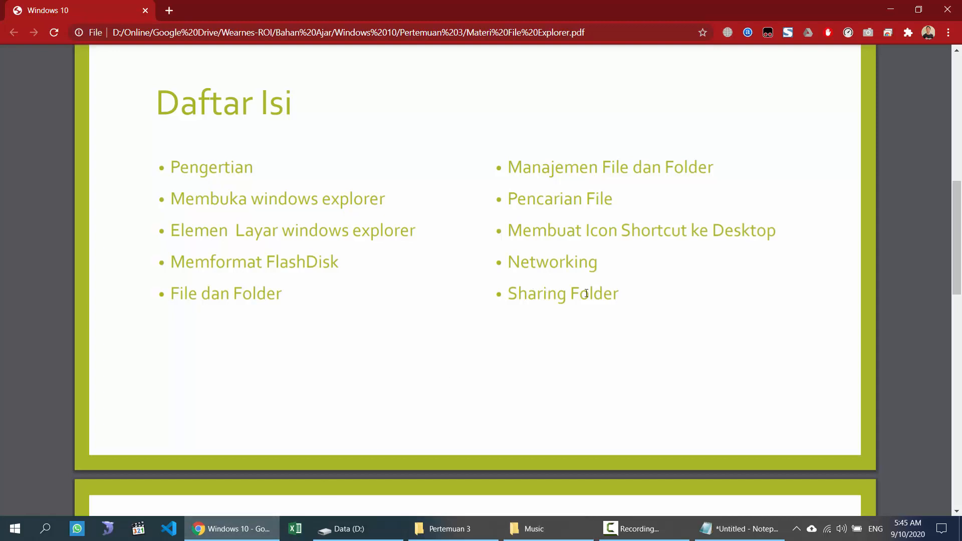
{"action": "left_click", "coordinate": [469, 536]}
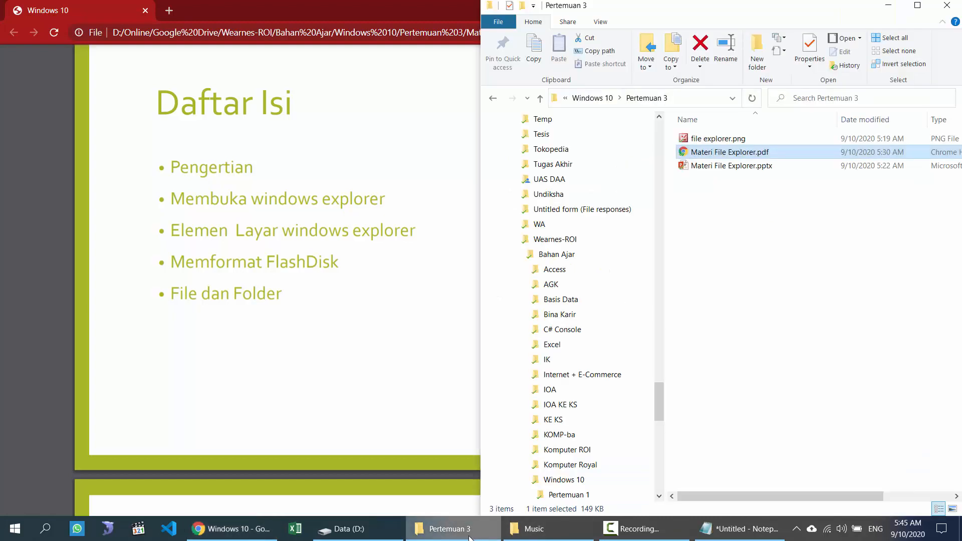
{"action": "left_click", "coordinate": [494, 535]}
{"action": "left_click", "coordinate": [349, 529]}
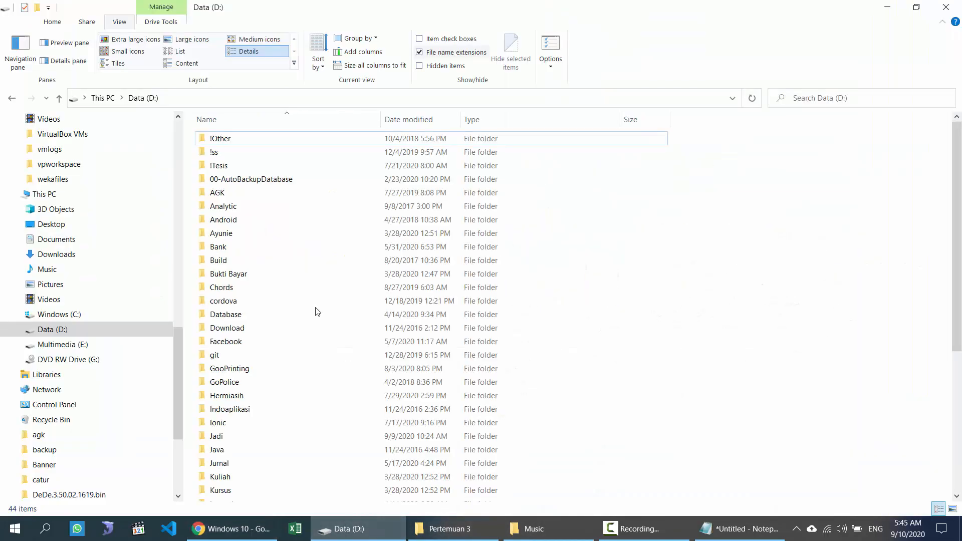
{"action": "left_click", "coordinate": [103, 98]}
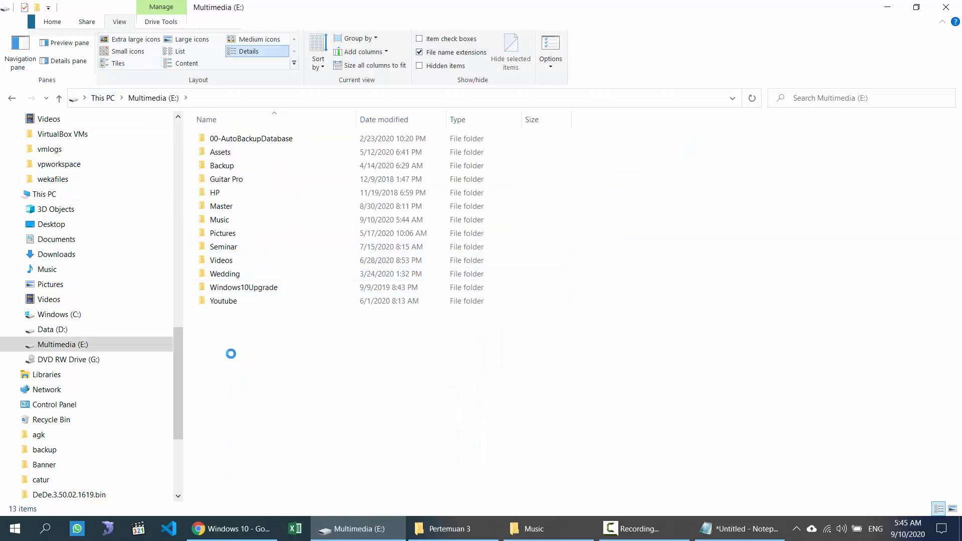
Look through the new-item types available on the Multimedia (E:) drive, and create a folder there with the default name.
{"action": "right_click", "coordinate": [224, 359]}
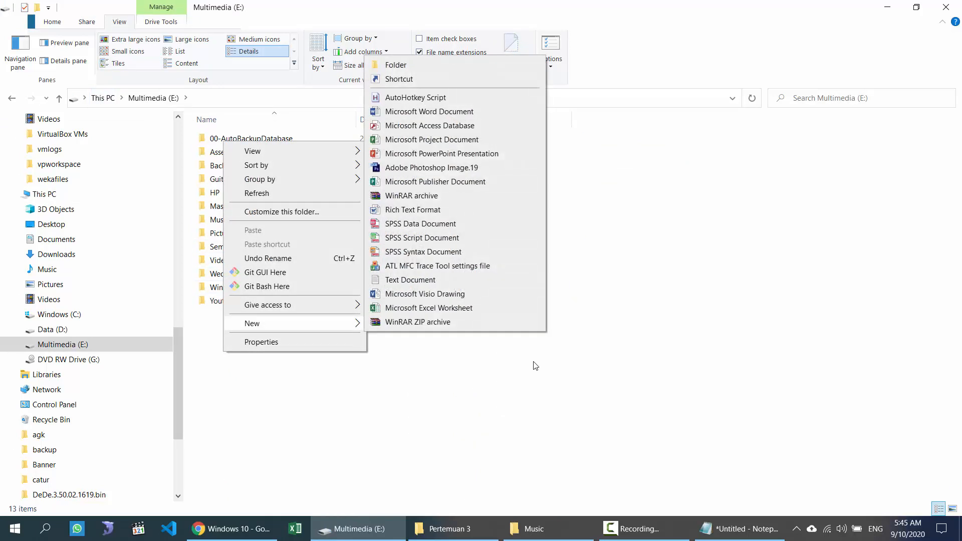
{"action": "left_click", "coordinate": [441, 416]}
{"action": "left_click", "coordinate": [56, 22]}
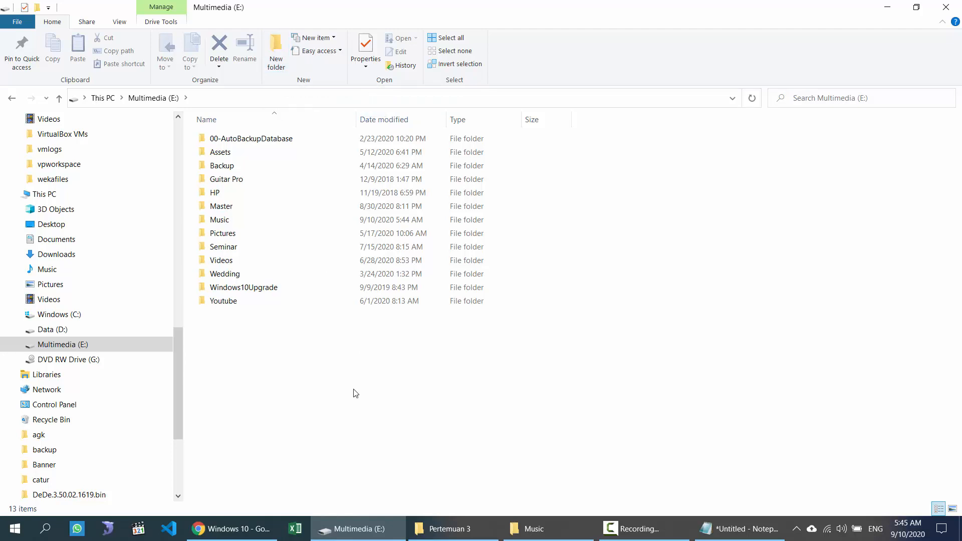
{"action": "key", "text": "ctrl+shift+n"}
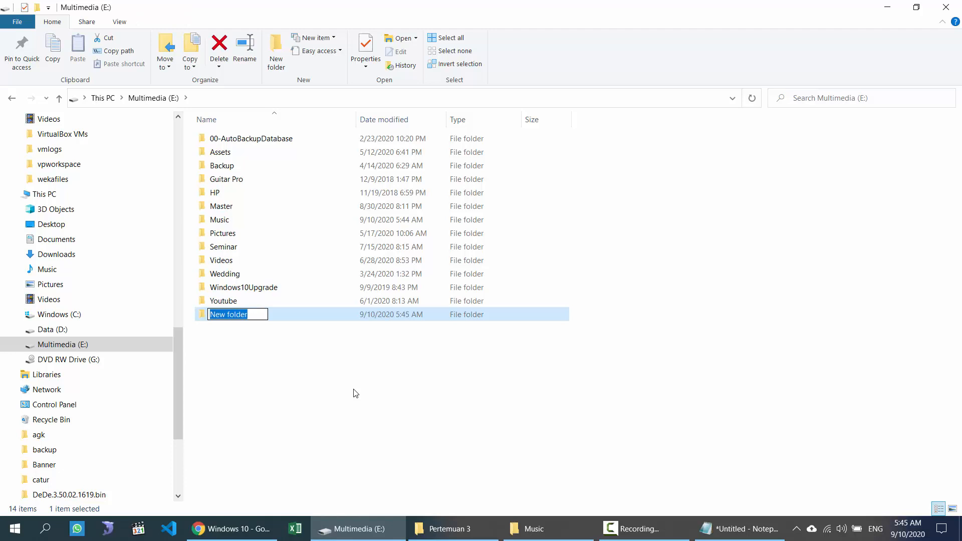
{"action": "left_click", "coordinate": [312, 393]}
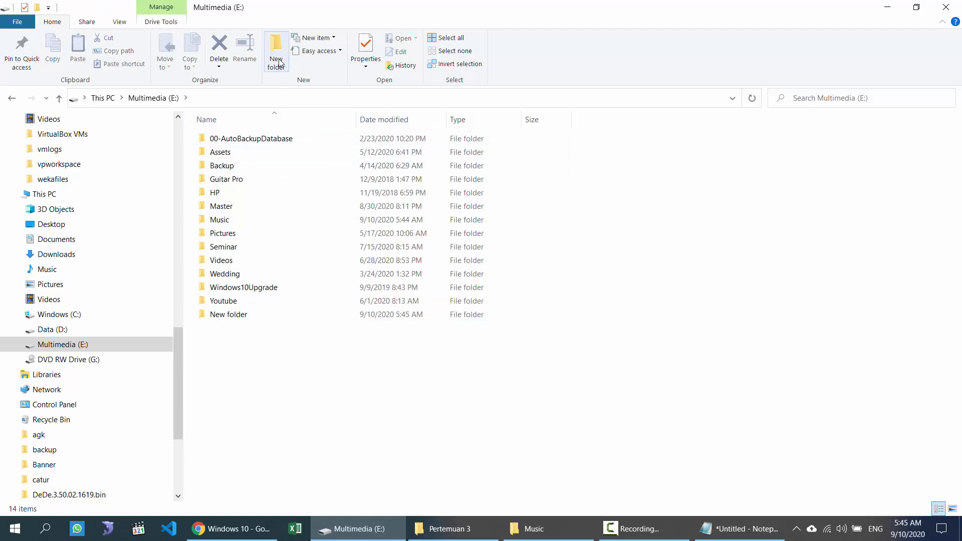
Rename the new folder to its owner's first name followed by "'s Folder", and open it.
{"action": "left_click", "coordinate": [263, 315]}
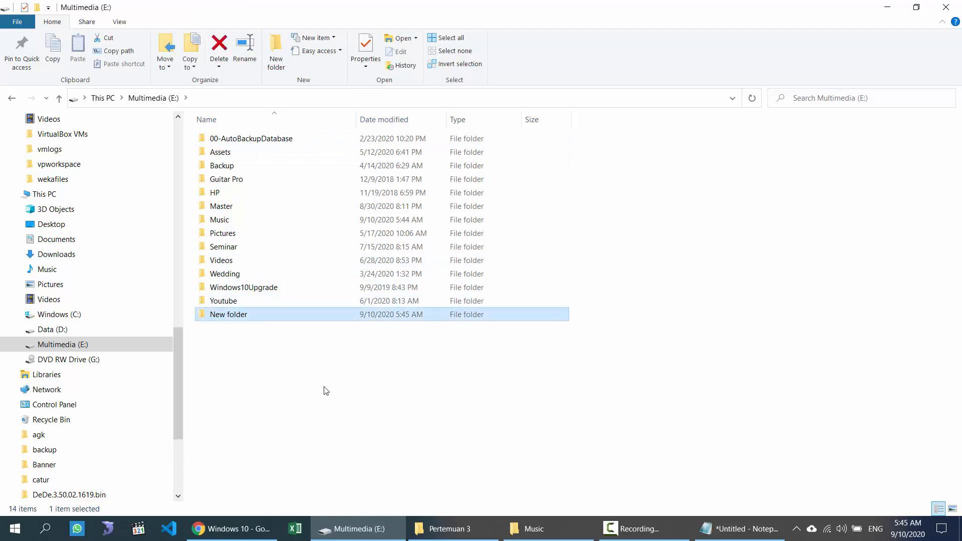
{"action": "key", "text": "F2"}
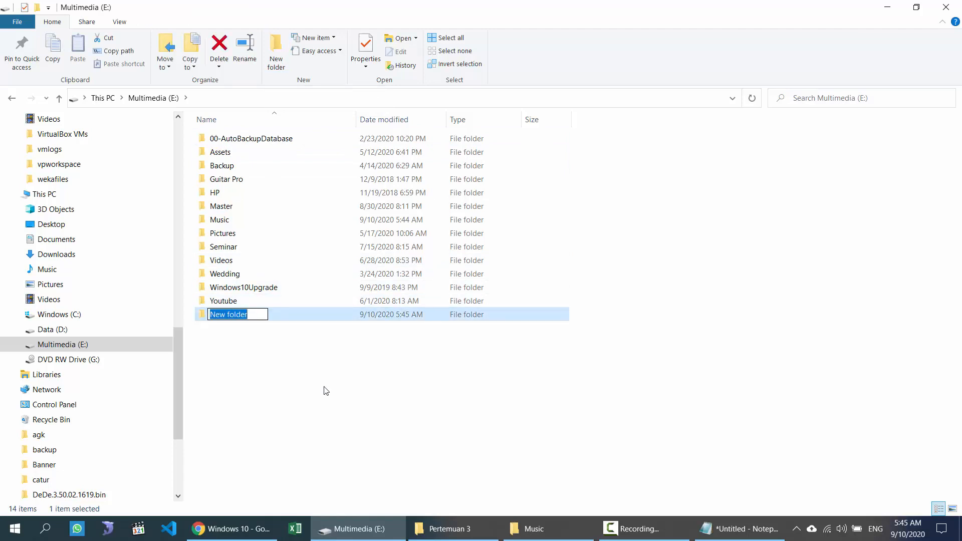
{"action": "type", "text": "Fitri"}
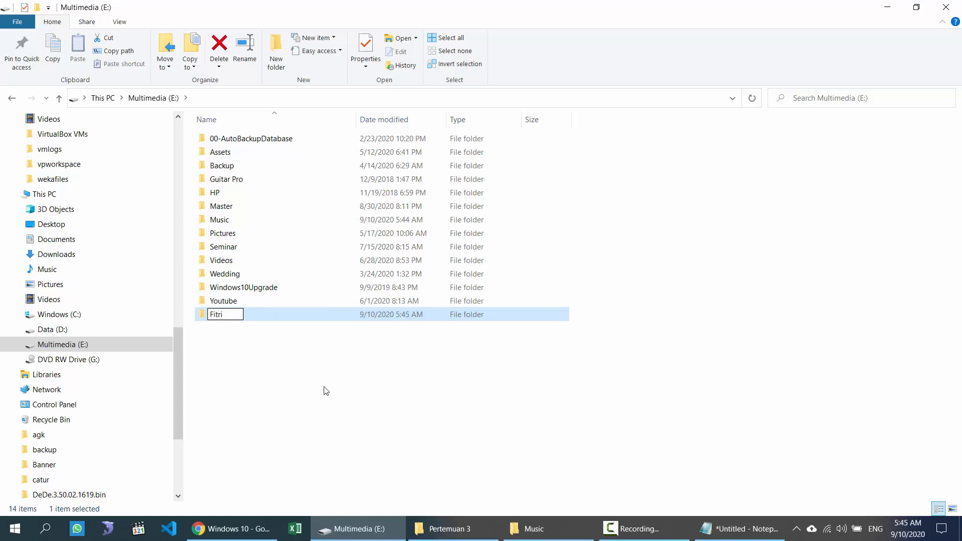
{"action": "type", "text": "'s Folder"}
{"action": "key", "text": "Return"}
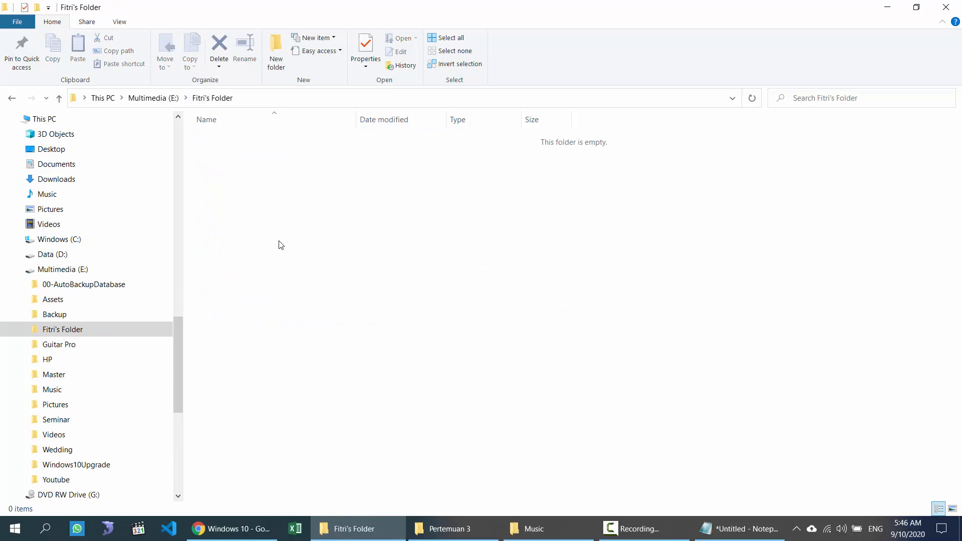
Create two folders named Music and Gallery inside the new personal folder.
{"action": "left_click", "coordinate": [279, 60]}
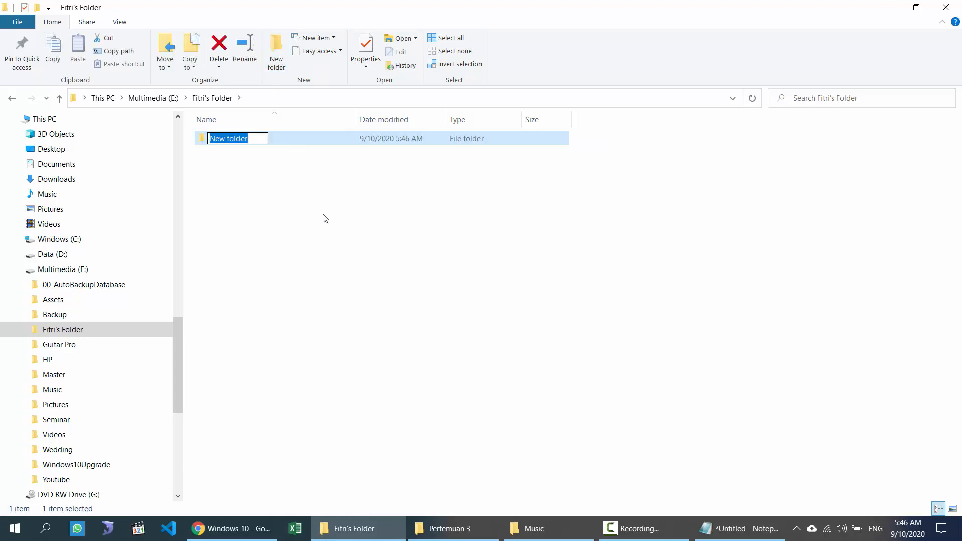
{"action": "type", "text": "Music"}
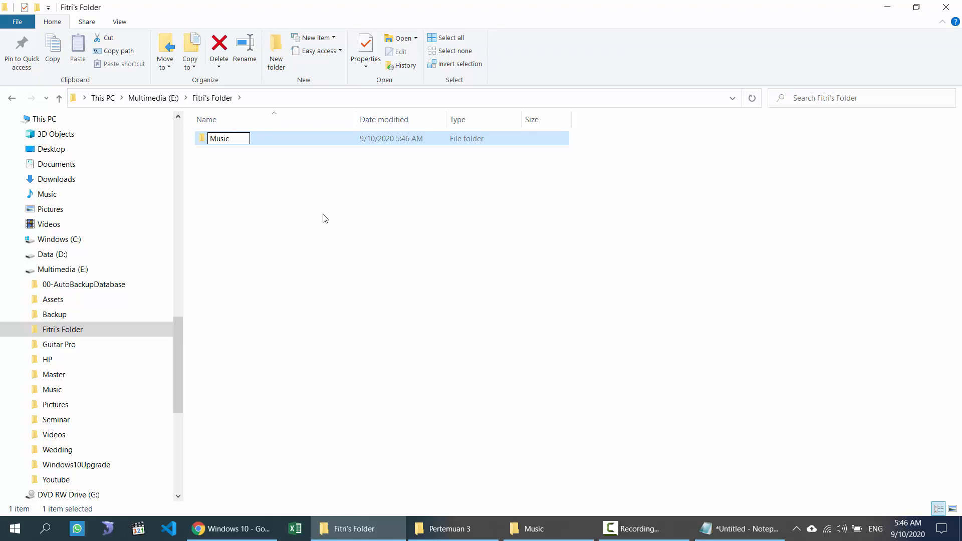
{"action": "key", "text": "Return"}
{"action": "left_click", "coordinate": [277, 60]}
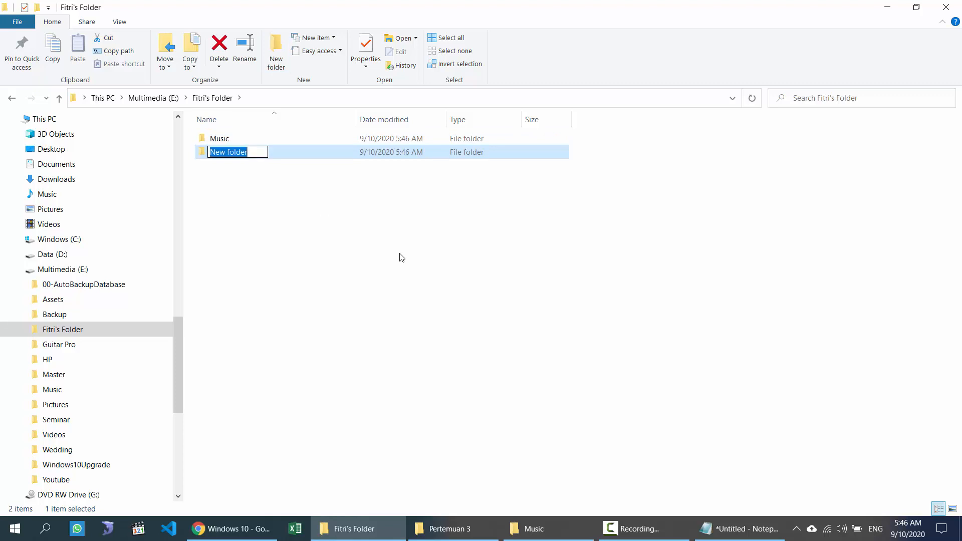
{"action": "type", "text": "Galler"}
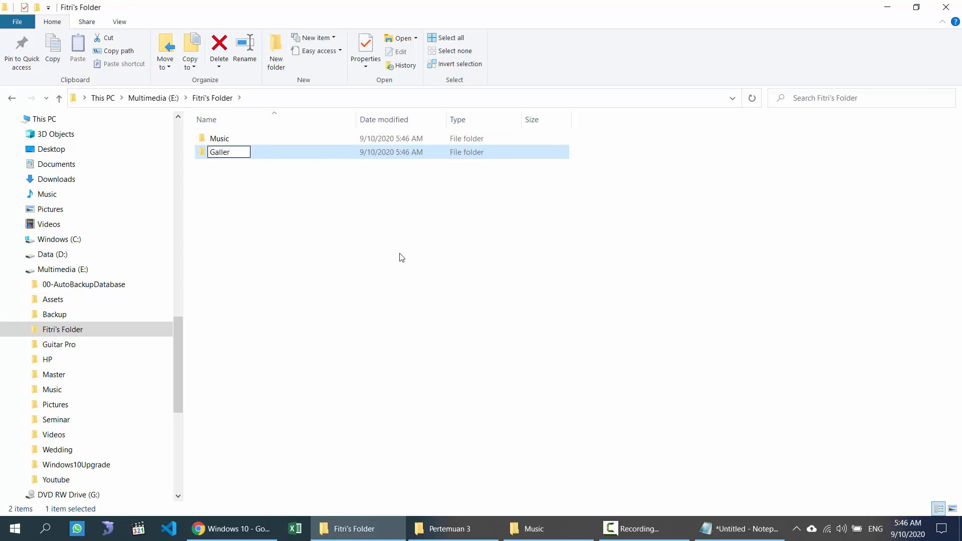
{"action": "type", "text": "y"}
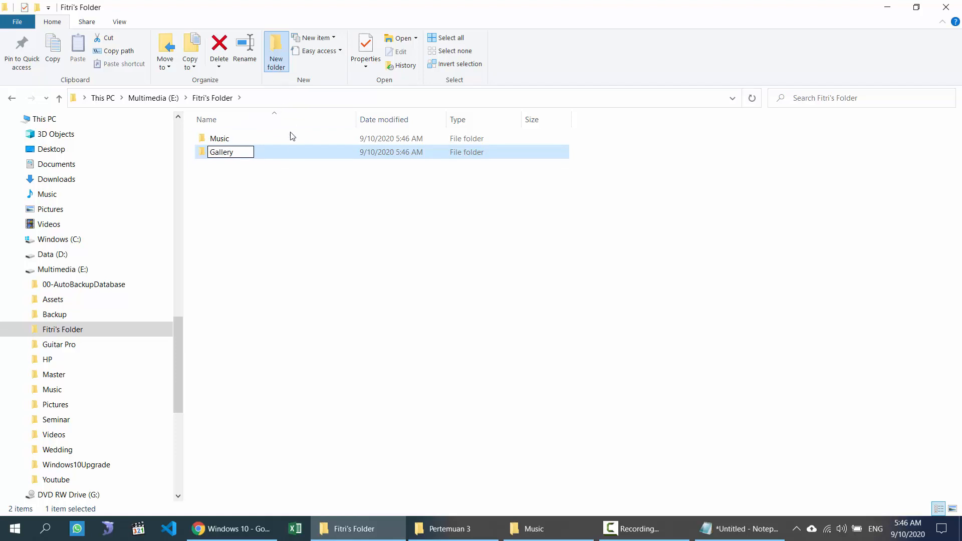
{"action": "key", "text": "Return"}
Add two more folders named Video and Document beside the Gallery and Music folders.
{"action": "key", "text": "ctrl+shift+n"}
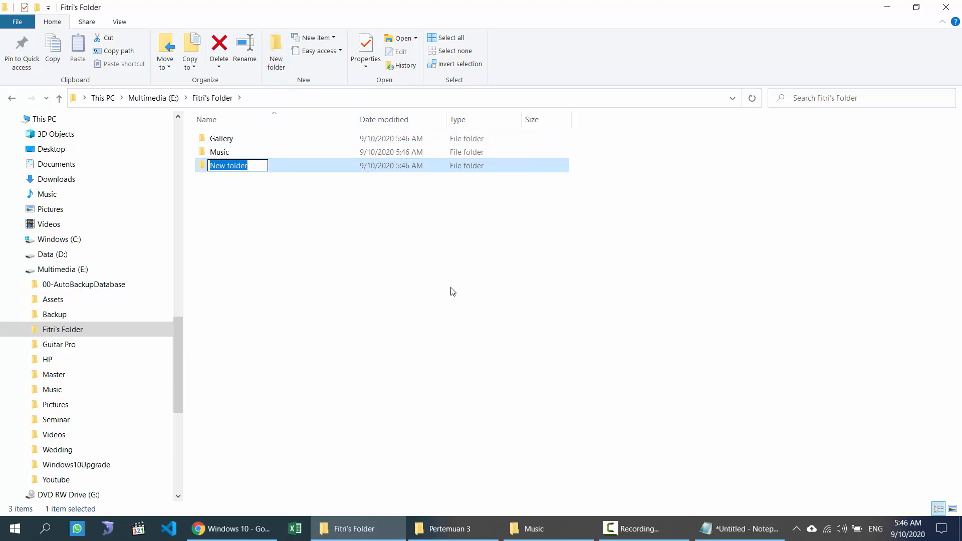
{"action": "type", "text": "Video"}
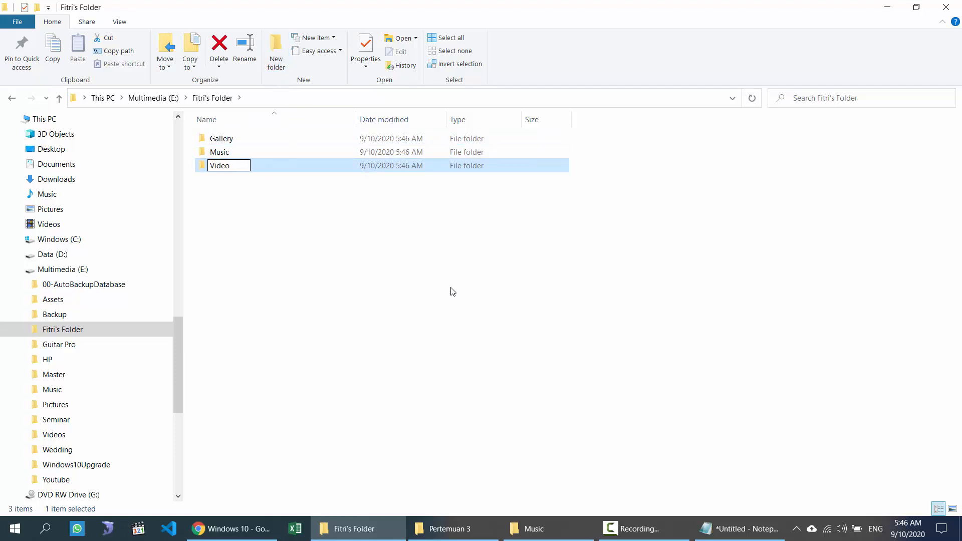
{"action": "type", "text": "s"}
{"action": "key", "text": "BackSpace"}
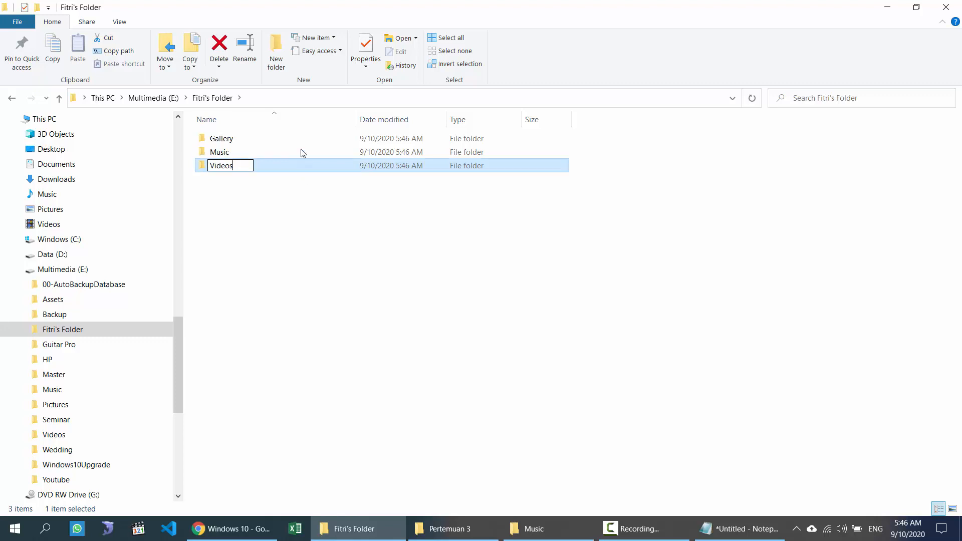
{"action": "key", "text": "Return"}
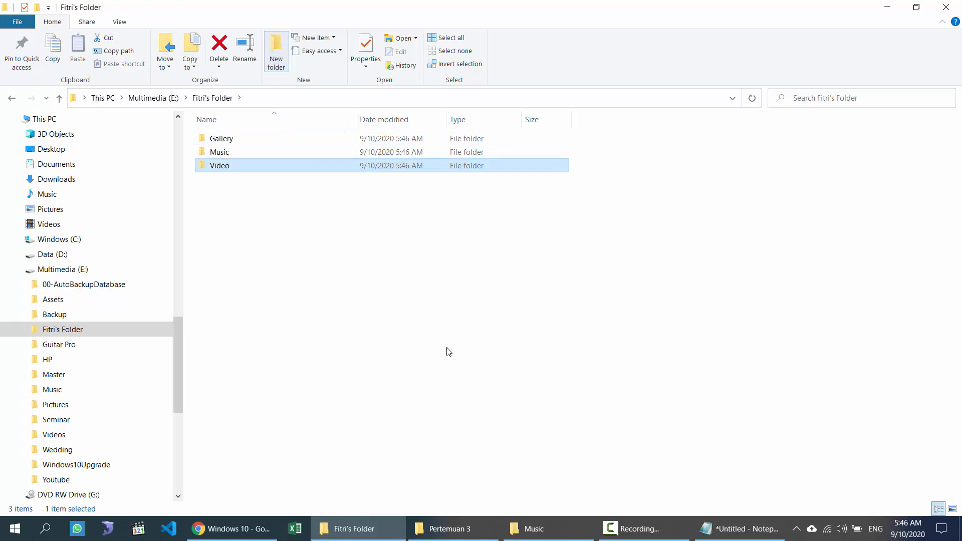
{"action": "key", "text": "ctrl+shift+n"}
{"action": "type", "text": "Document"}
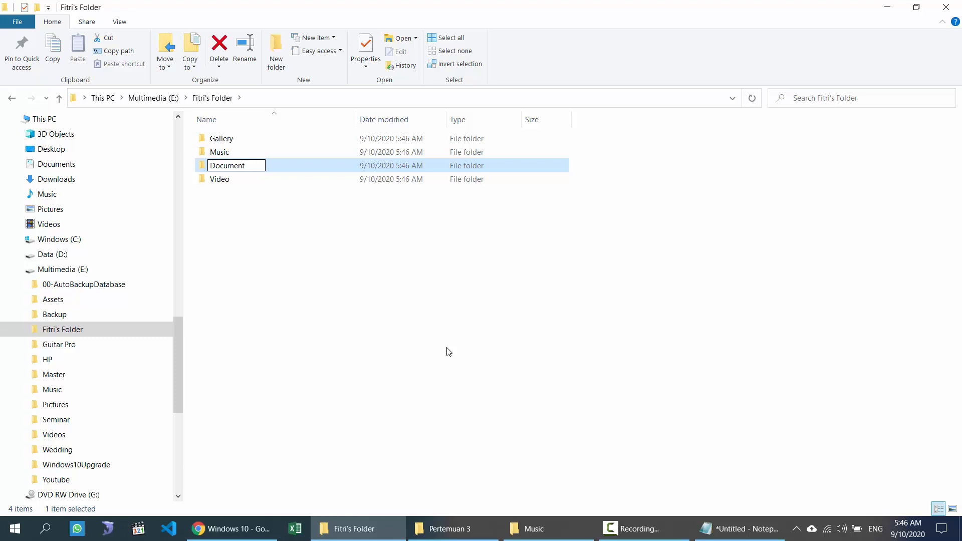
{"action": "key", "text": "Return"}
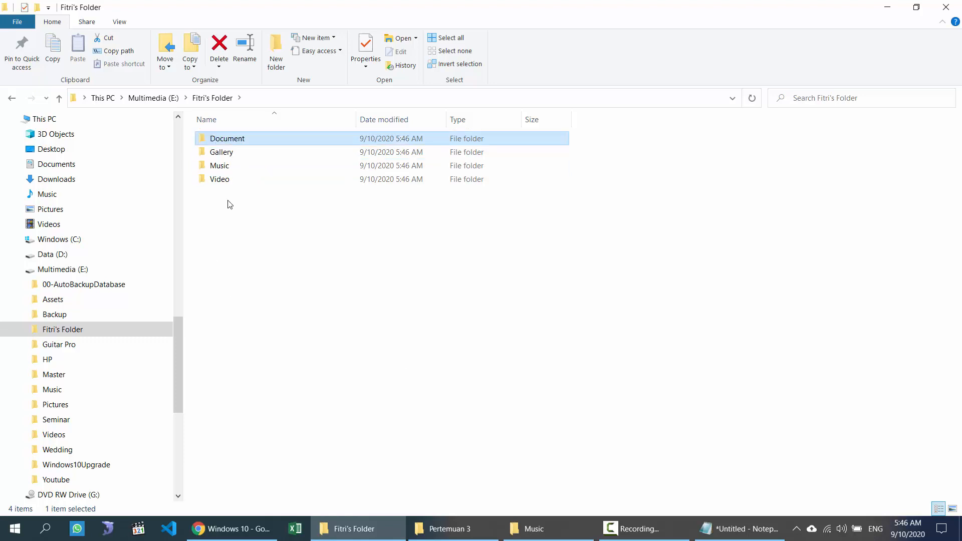
Open the new Music folder and create two subfolders in it named Indonesia and Barat.
{"action": "double_click", "coordinate": [232, 168]}
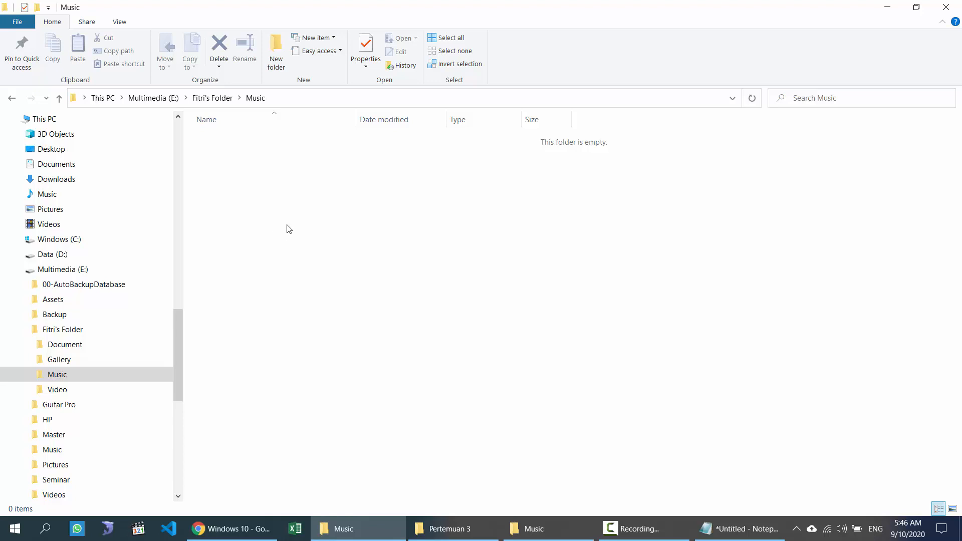
{"action": "left_click", "coordinate": [279, 59]}
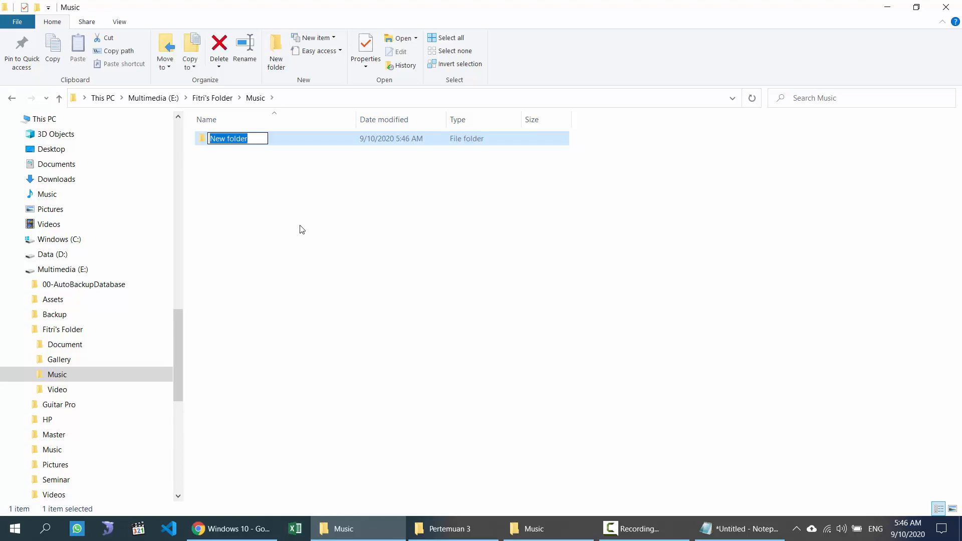
{"action": "key", "text": "BackSpace"}
{"action": "type", "text": "In"}
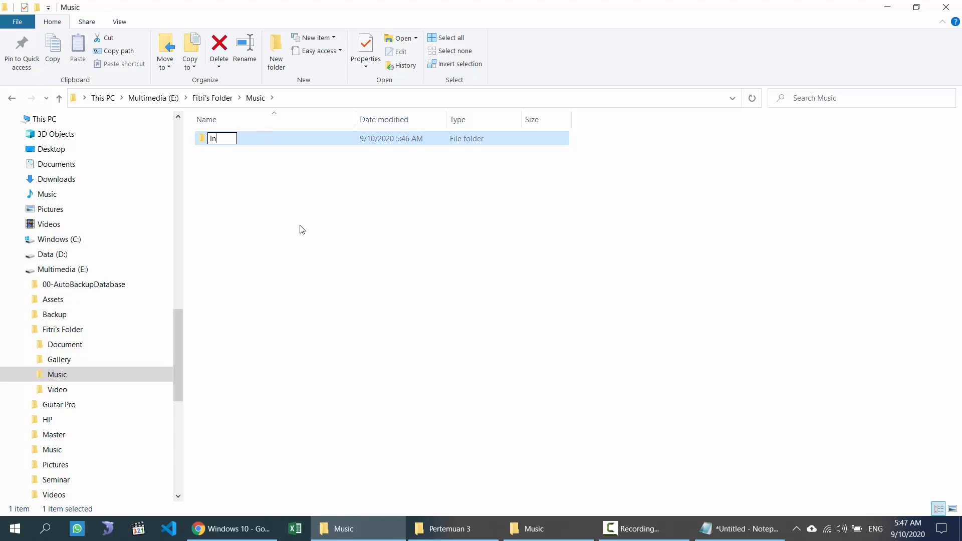
{"action": "type", "text": "doe"}
{"action": "key", "text": "BackSpace"}
{"action": "type", "text": "sia"}
{"action": "type", "text": "ne"}
{"action": "key", "text": "Return"}
{"action": "left_click", "coordinate": [276, 50]}
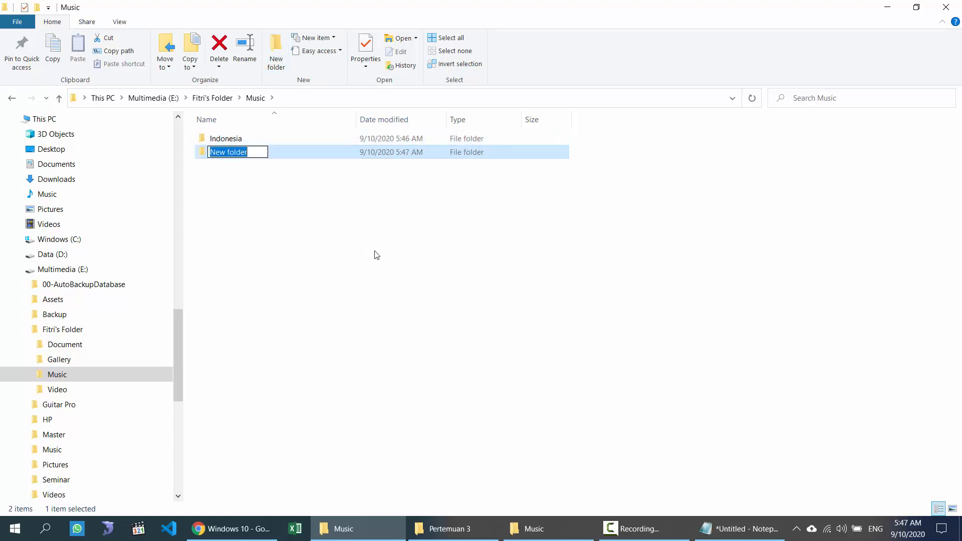
{"action": "type", "text": "Barat"}
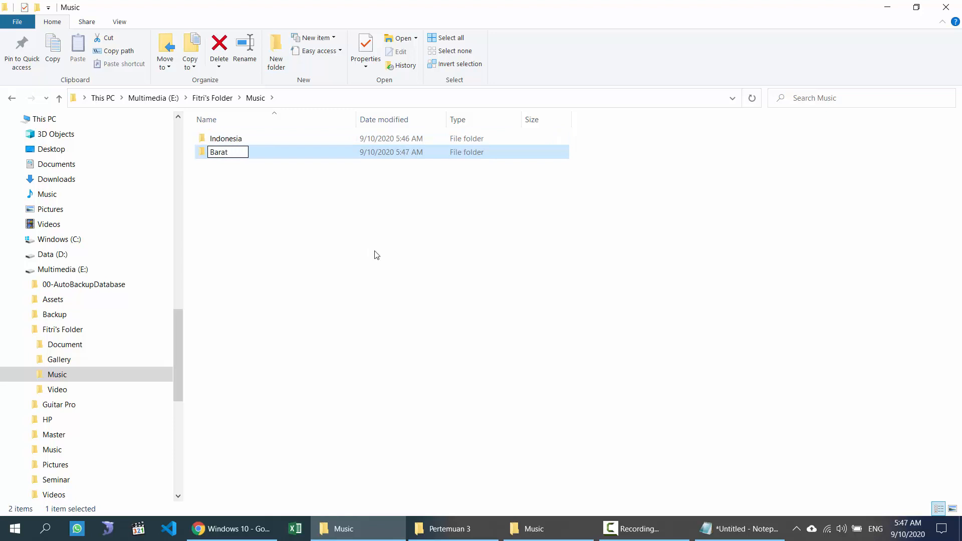
{"action": "key", "text": "Return"}
Open the Indonesia folder inside Music and create two subfolders in it named Dangdut and Rock.
{"action": "left_click", "coordinate": [229, 154]}
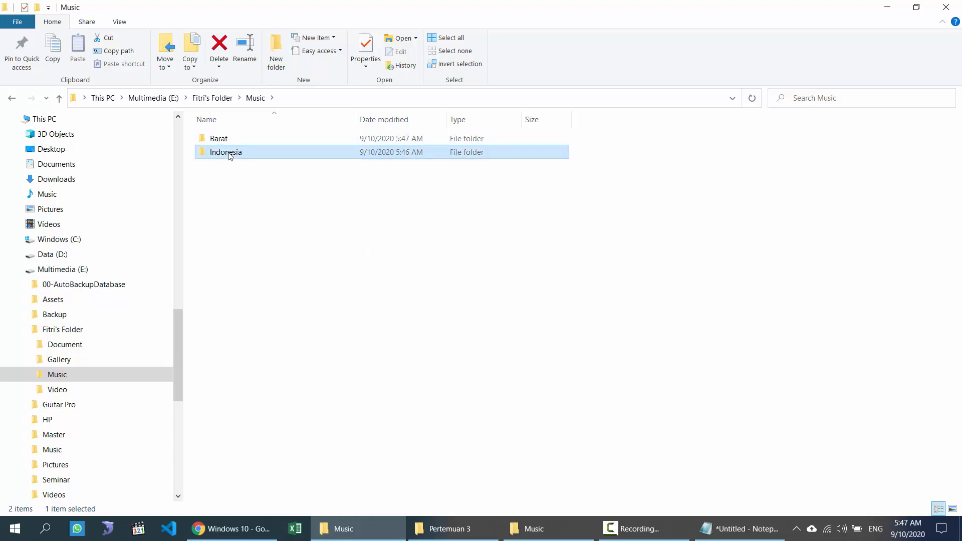
{"action": "double_click", "coordinate": [229, 154]}
{"action": "left_click", "coordinate": [276, 50]}
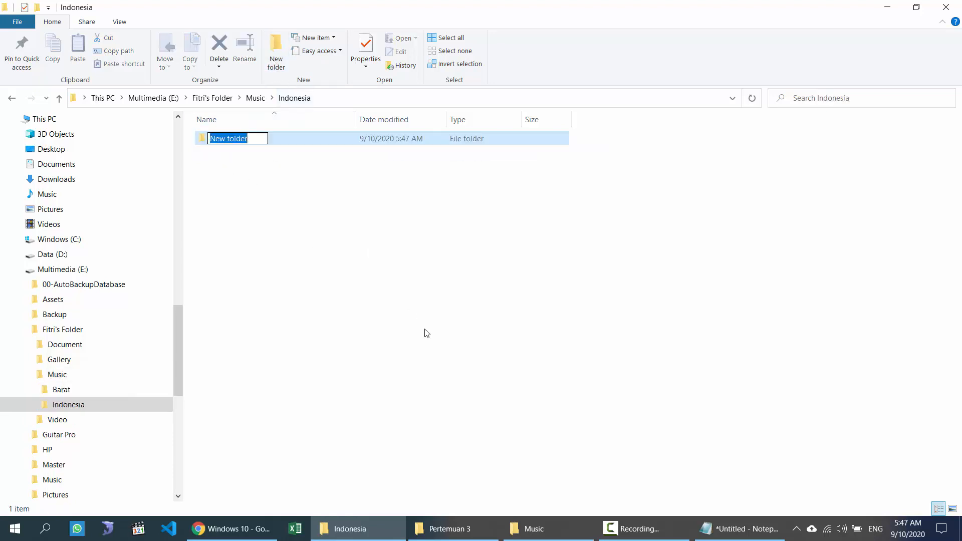
{"action": "type", "text": "Dang"}
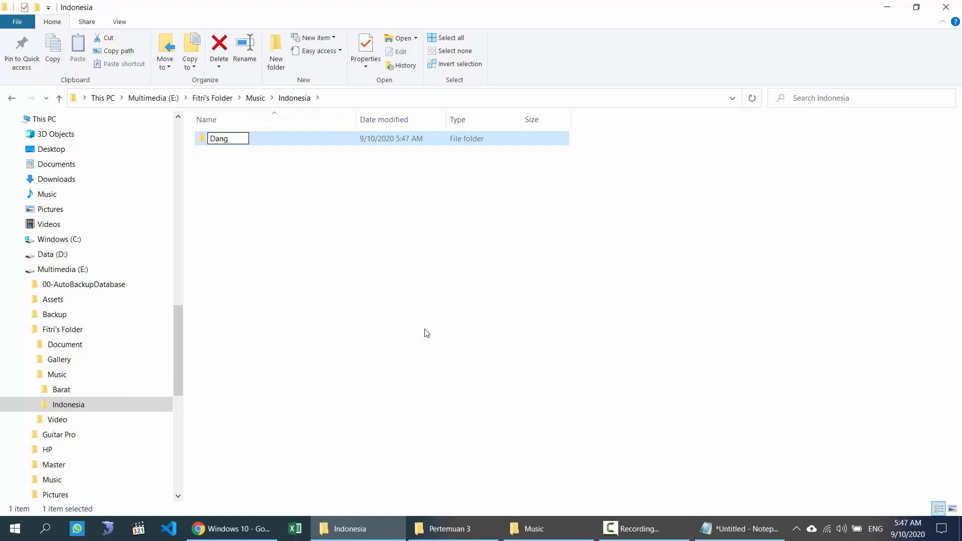
{"action": "type", "text": "dut"}
{"action": "key", "text": "Return"}
{"action": "key", "text": "ctrl+shift+n"}
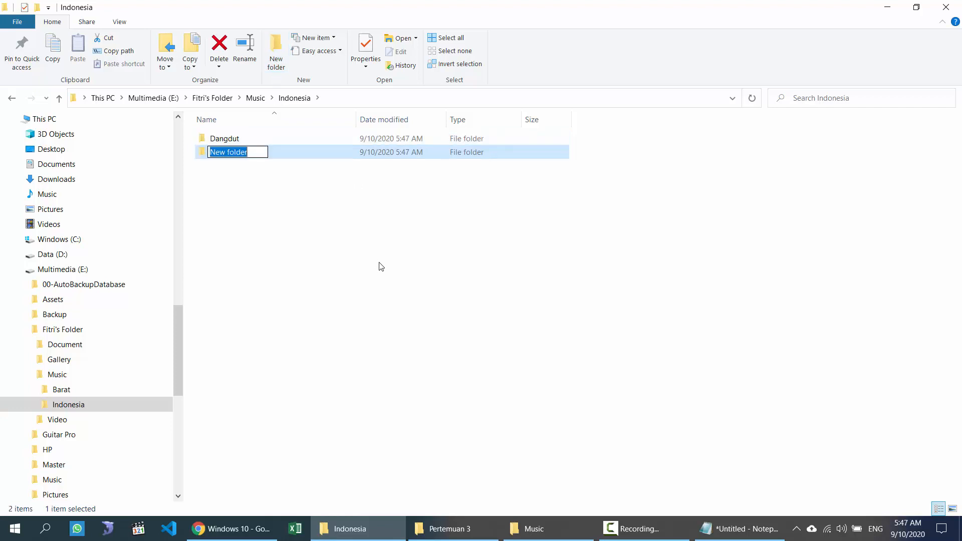
{"action": "type", "text": "Rock"}
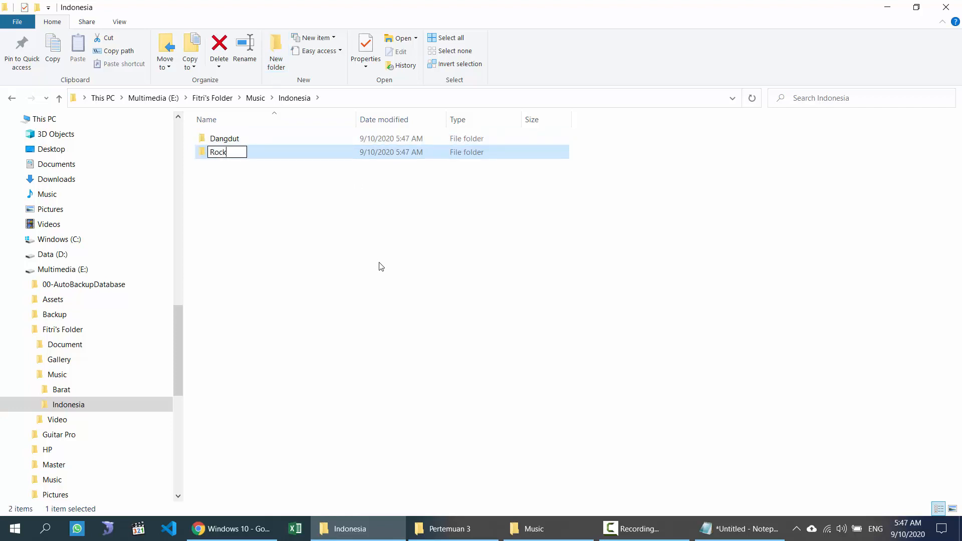
{"action": "key", "text": "Return"}
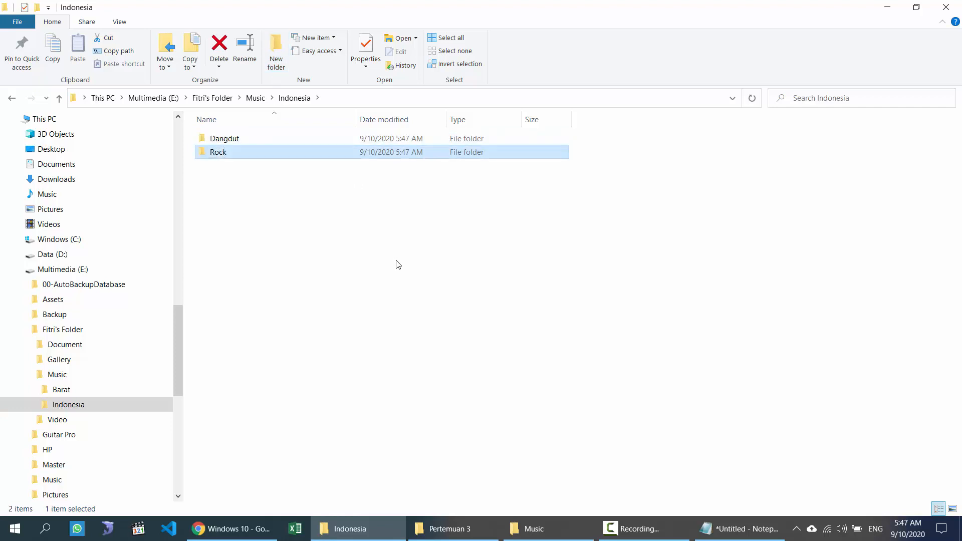
Examine the new folder hierarchy by visiting Music, Barat, the Multimedia (E:) drive and the personal folder.
{"action": "left_click", "coordinate": [253, 100]}
{"action": "left_click", "coordinate": [212, 98]}
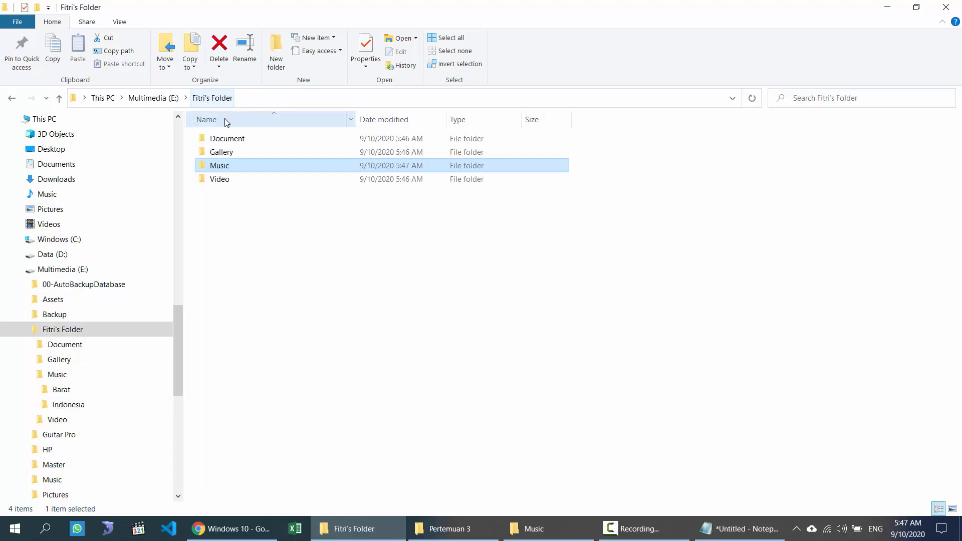
{"action": "double_click", "coordinate": [230, 166]}
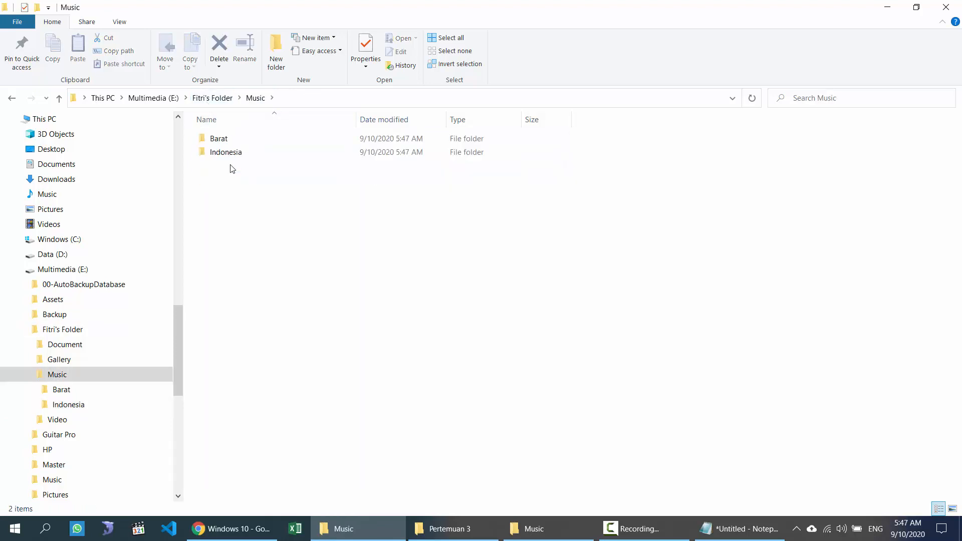
{"action": "double_click", "coordinate": [229, 142]}
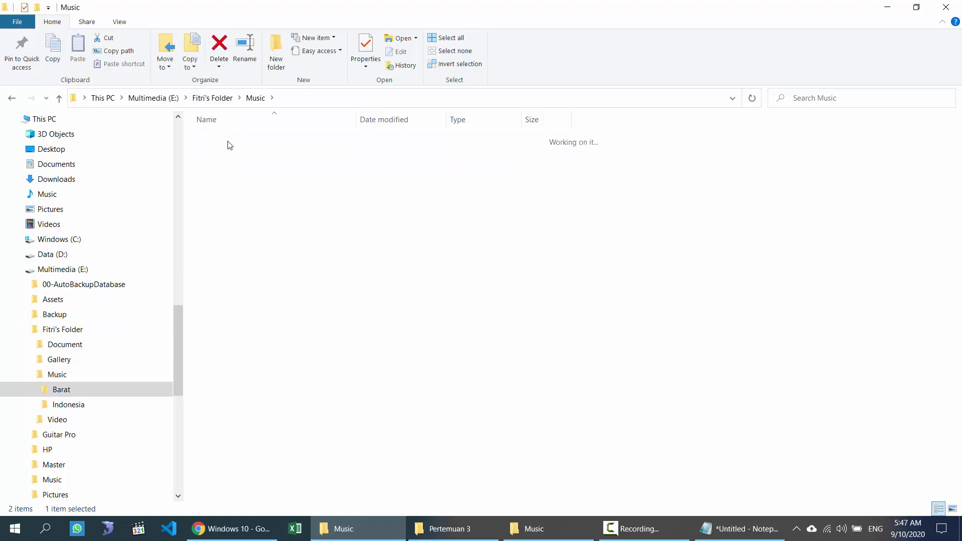
{"action": "left_click", "coordinate": [210, 98]}
{"action": "left_click", "coordinate": [161, 98]}
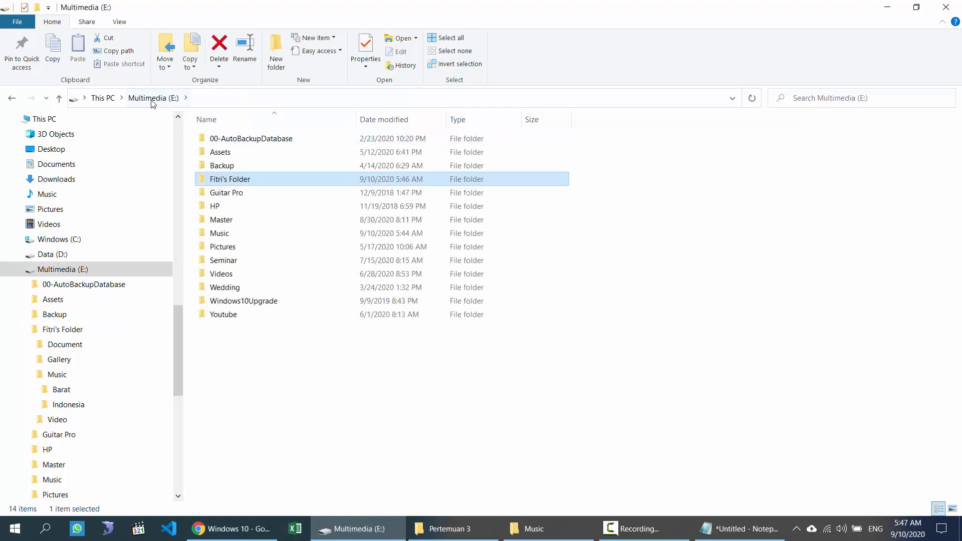
{"action": "double_click", "coordinate": [252, 184]}
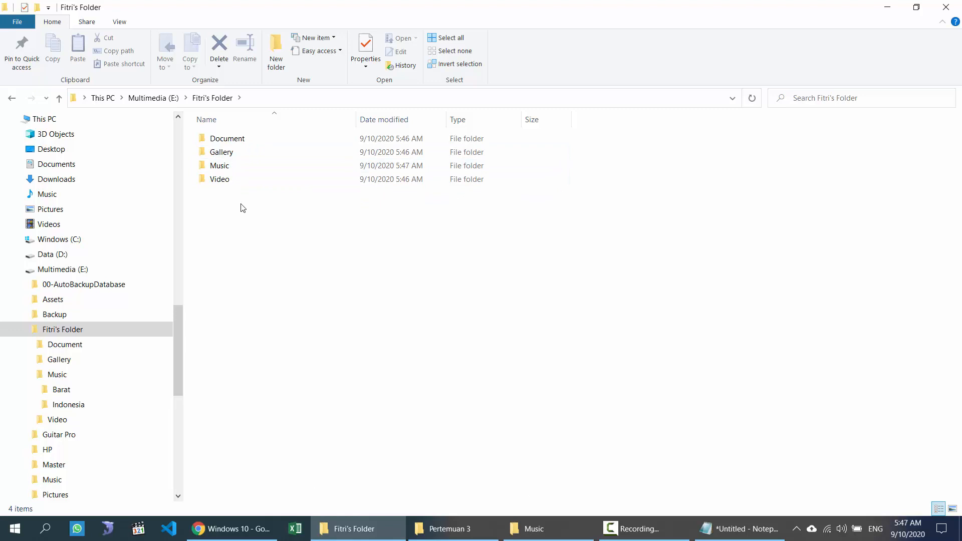
{"action": "left_click", "coordinate": [211, 100]}
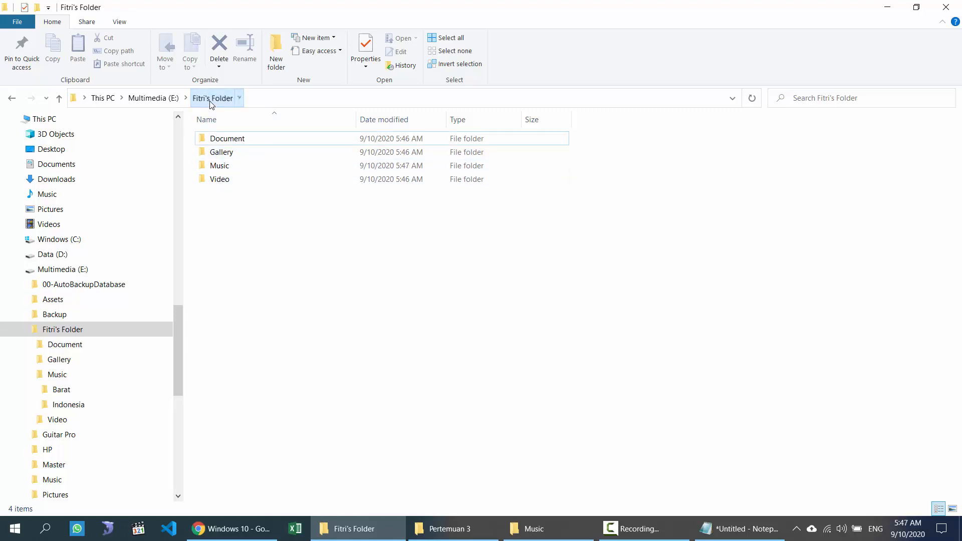
Create a folder named Catatan inside the Document folder of the personal folder.
{"action": "double_click", "coordinate": [232, 140]}
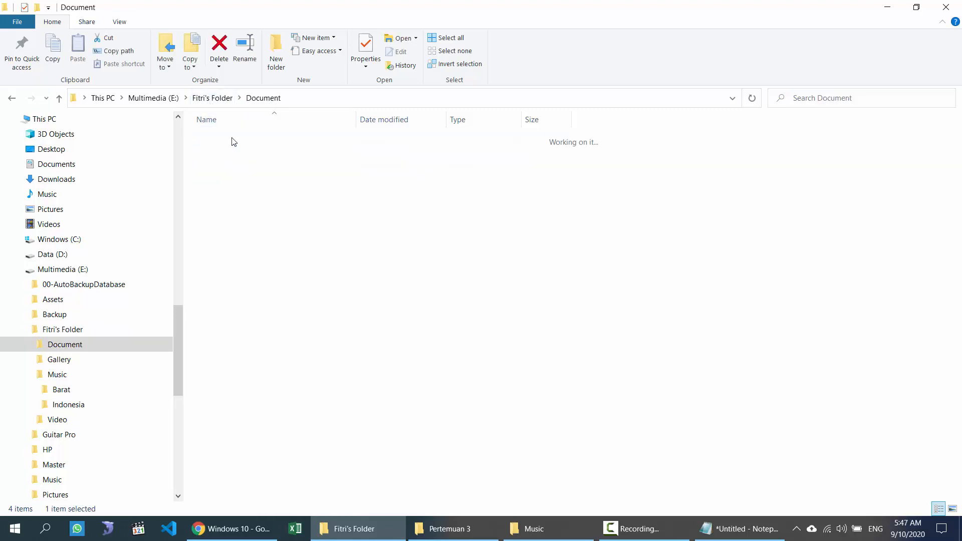
{"action": "left_click", "coordinate": [280, 71]}
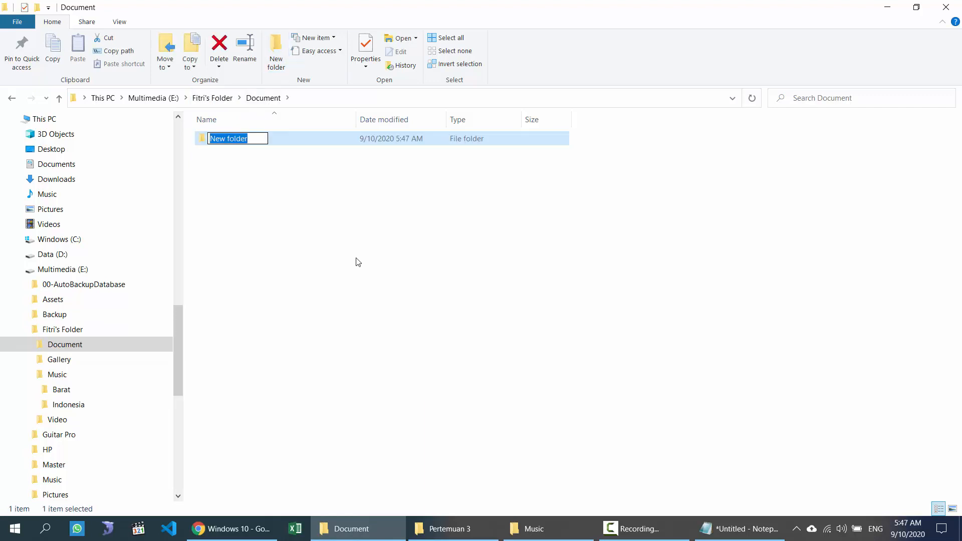
{"action": "type", "text": "Catatan"}
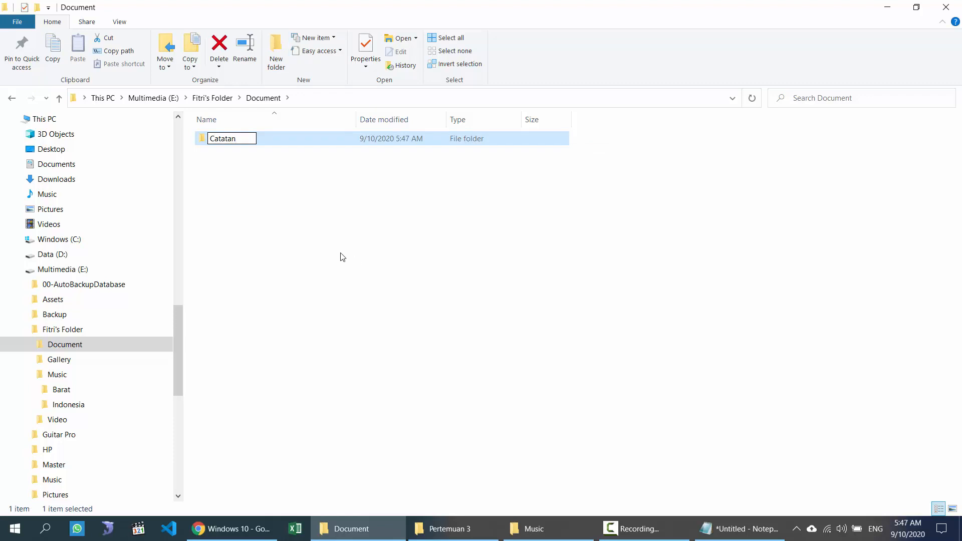
{"action": "key", "text": "Return"}
Switch to the untitled Notepad note and open its Save As dialog.
{"action": "left_click", "coordinate": [732, 527]}
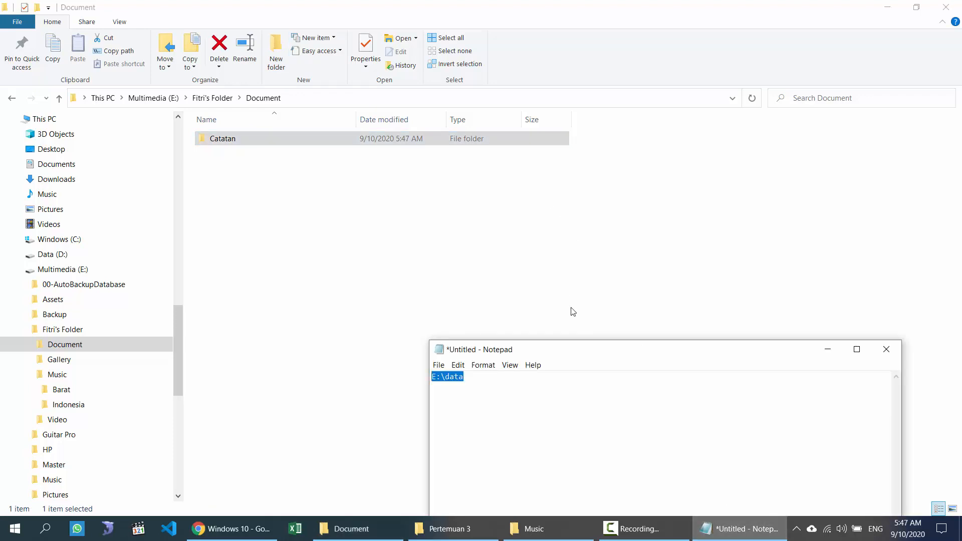
{"action": "left_click_drag", "start_coordinate": [580, 355], "coordinate": [499, 157]}
{"action": "left_click", "coordinate": [357, 158]}
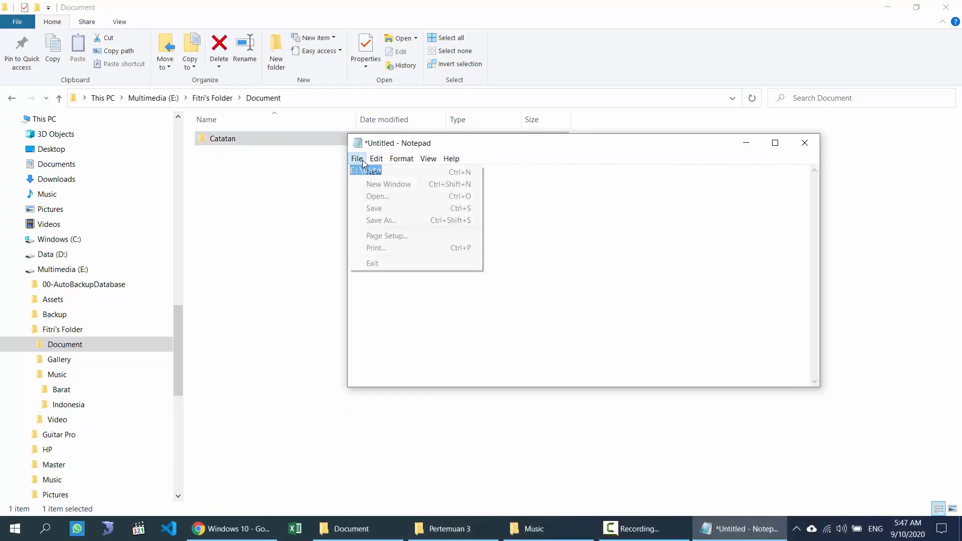
{"action": "left_click", "coordinate": [391, 220]}
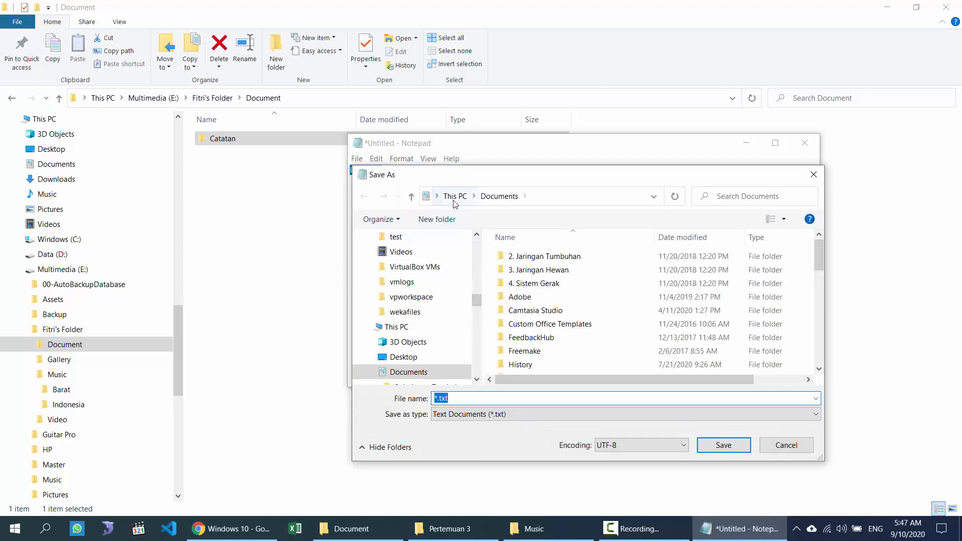
Set the save location to the Catatan folder within Document in the personal folder on Multimedia (E:).
{"action": "left_click", "coordinate": [453, 196]}
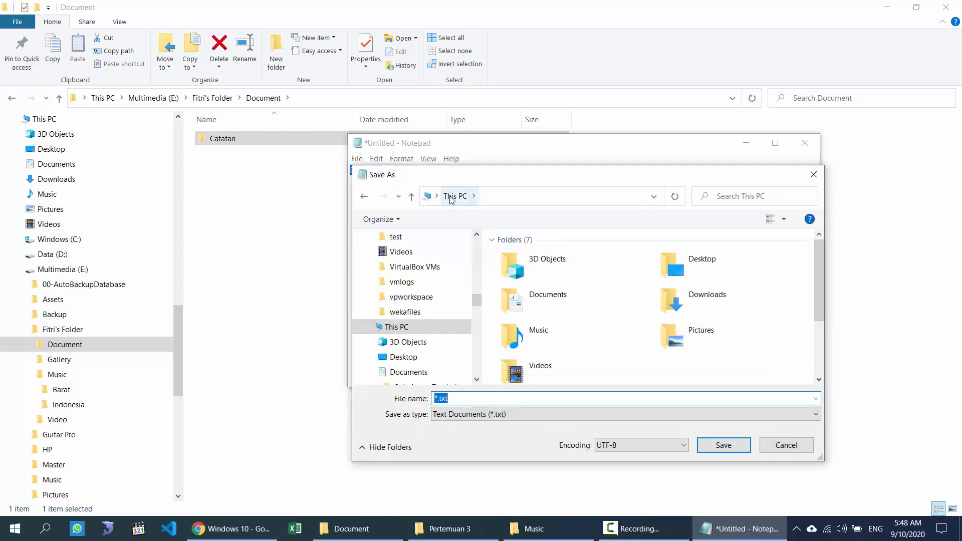
{"action": "left_click_drag", "start_coordinate": [490, 178], "coordinate": [501, 117]}
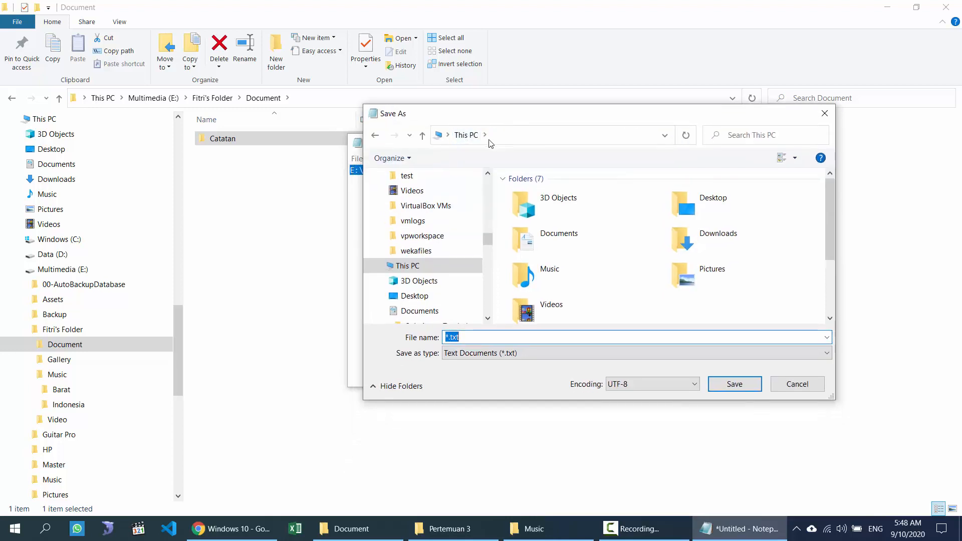
{"action": "scroll", "coordinate": [618, 257], "scroll_direction": "down", "scroll_amount": 2}
{"action": "left_click", "coordinate": [577, 302]}
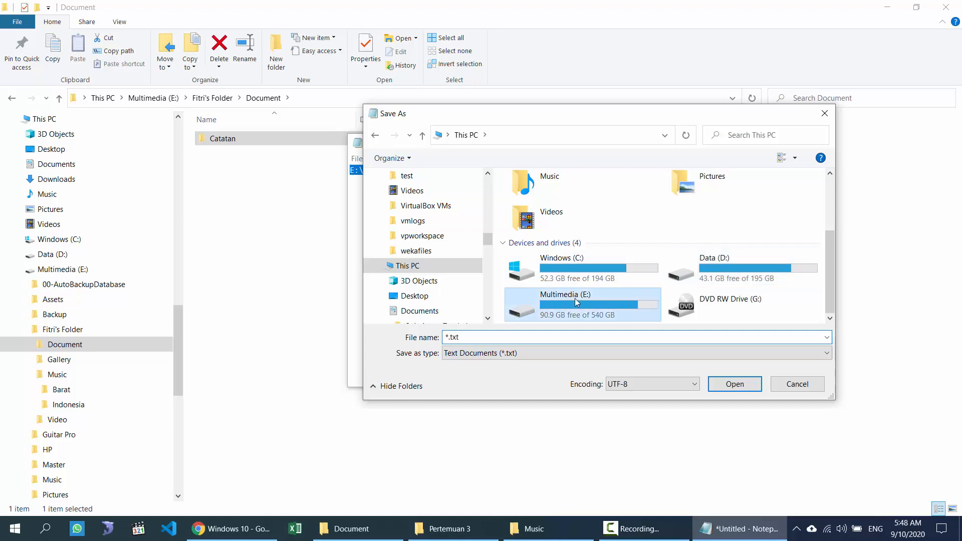
{"action": "double_click", "coordinate": [577, 303]}
{"action": "double_click", "coordinate": [540, 236]}
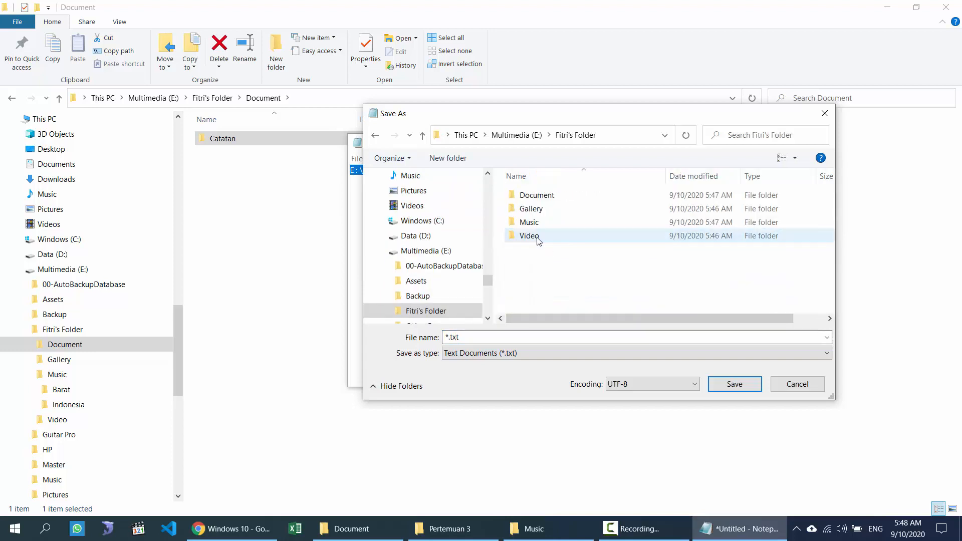
{"action": "double_click", "coordinate": [535, 196]}
{"action": "double_click", "coordinate": [533, 196]}
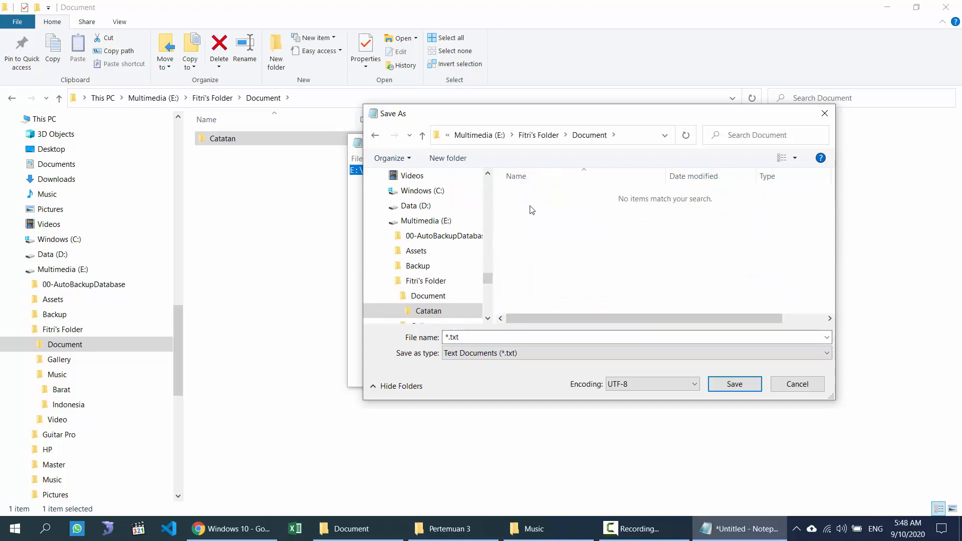
Save the note as a text document named "materi file explorer".
{"action": "left_click", "coordinate": [500, 334]}
{"action": "type", "text": "materi file expl"}
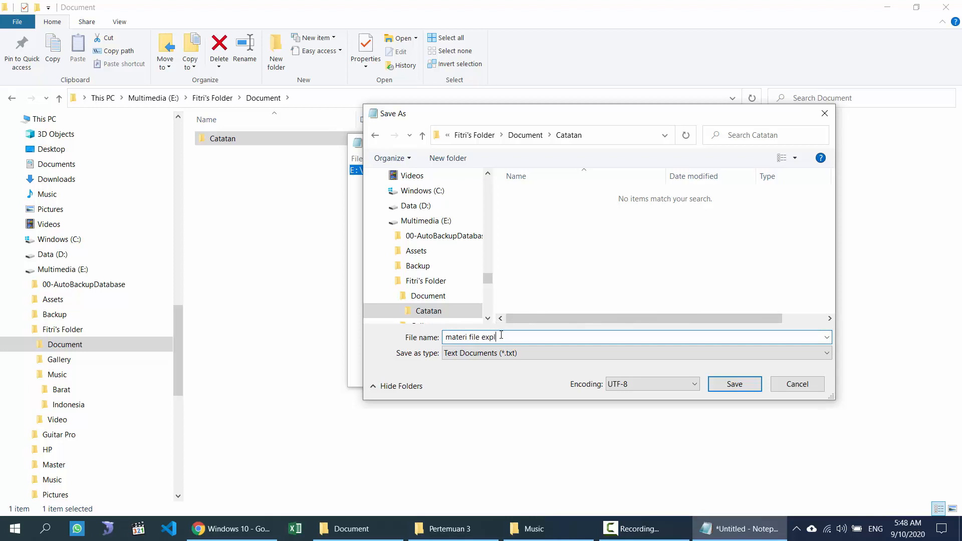
{"action": "type", "text": "orer"}
{"action": "key", "text": "Return"}
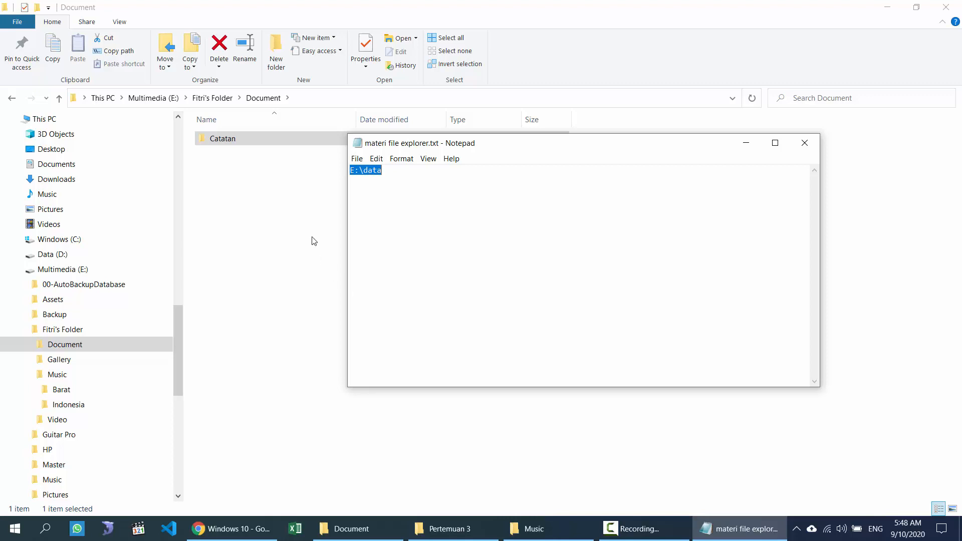
Examine the saved note and its location in File Explorer's Catatan folder, and return to the personal folder.
{"action": "left_click", "coordinate": [393, 169]}
{"action": "left_click_drag", "start_coordinate": [383, 170], "coordinate": [345, 169]}
{"action": "left_click", "coordinate": [398, 173]}
{"action": "double_click", "coordinate": [273, 143]}
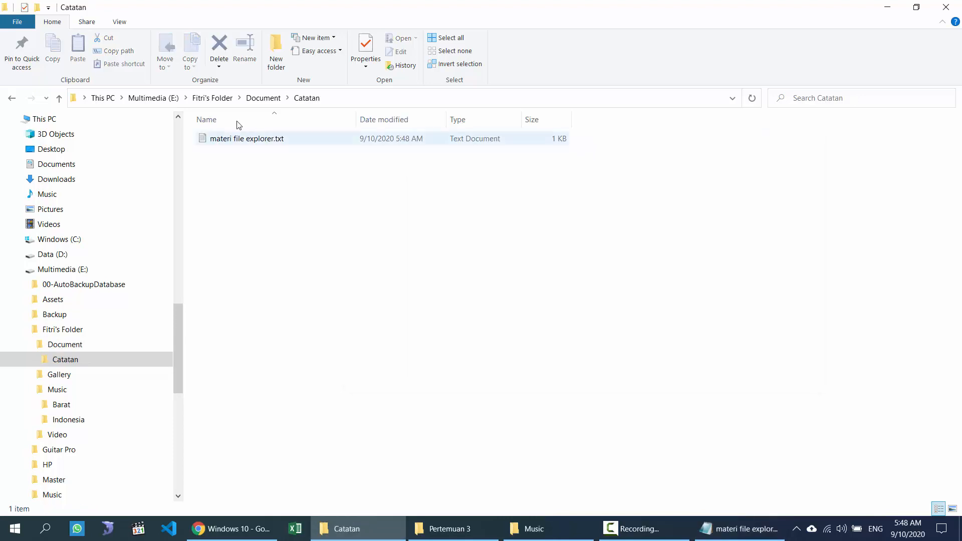
{"action": "left_click", "coordinate": [212, 98]}
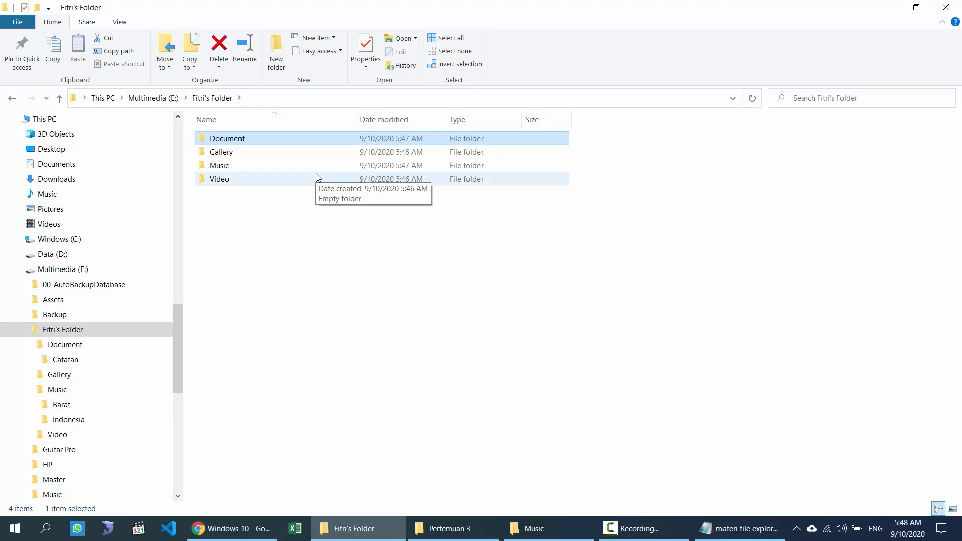
{"action": "left_click", "coordinate": [221, 179]}
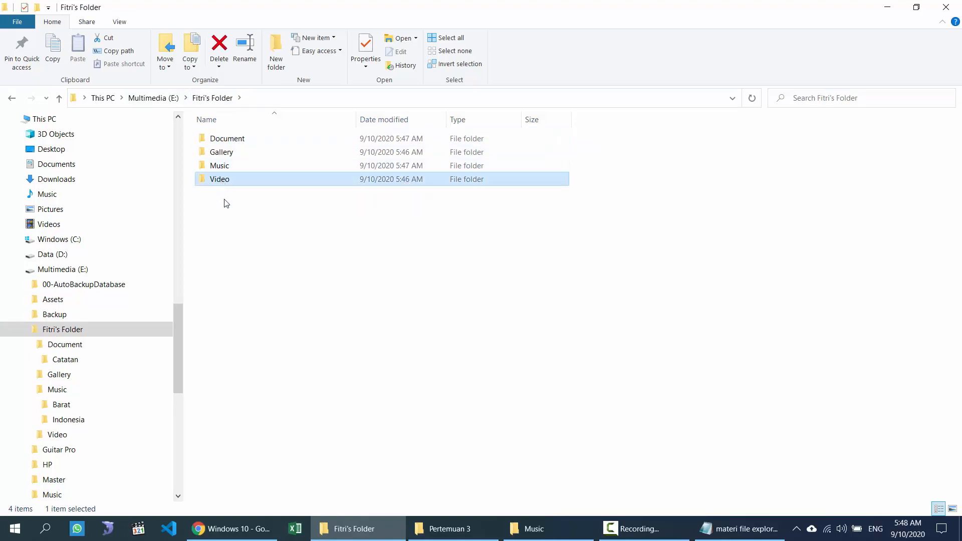
{"action": "double_click", "coordinate": [242, 140]}
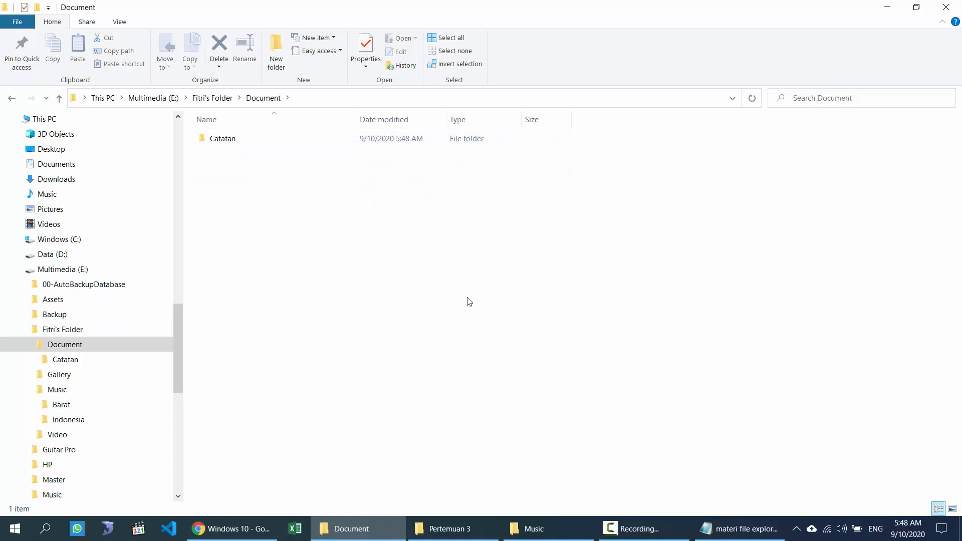
{"action": "left_click", "coordinate": [759, 524]}
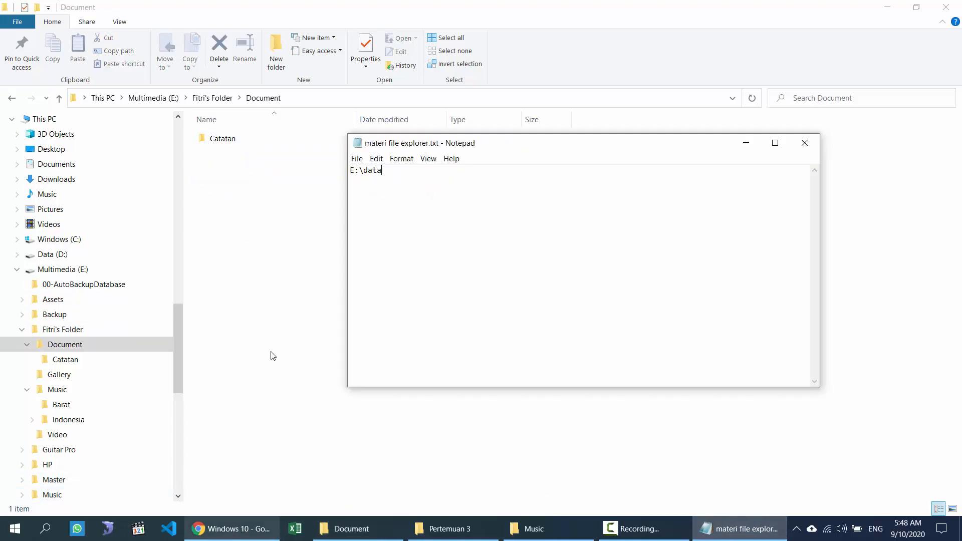
{"action": "left_click", "coordinate": [225, 139]}
{"action": "double_click", "coordinate": [225, 139]}
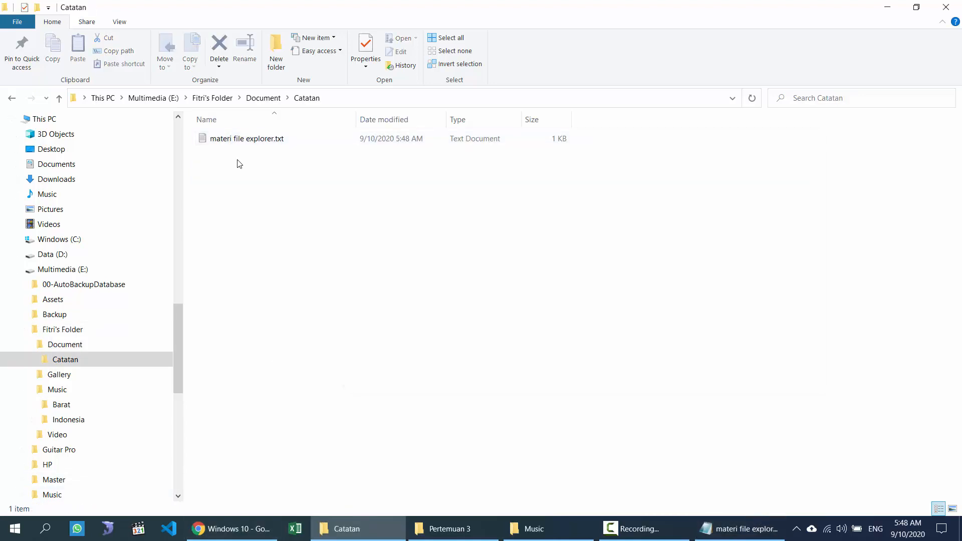
{"action": "left_click", "coordinate": [258, 98]}
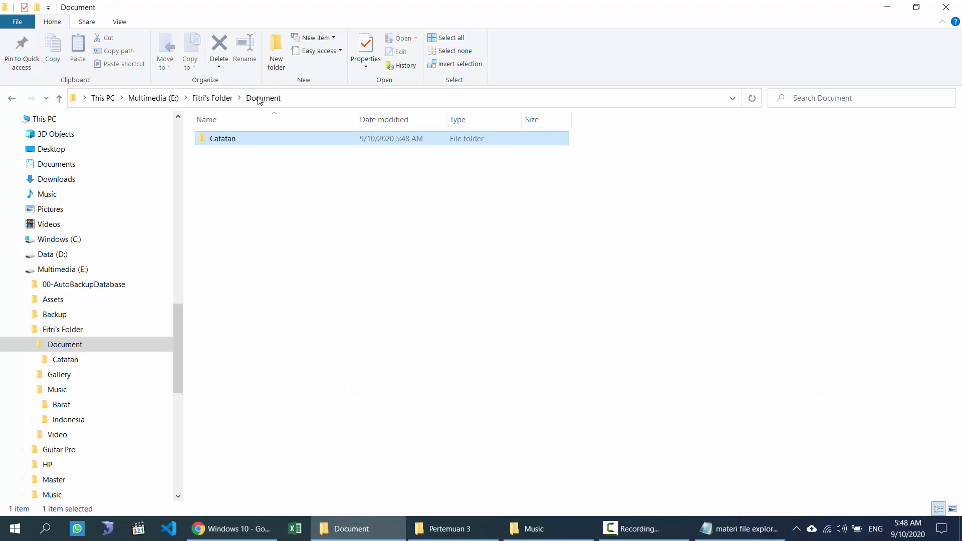
{"action": "left_click", "coordinate": [214, 98]}
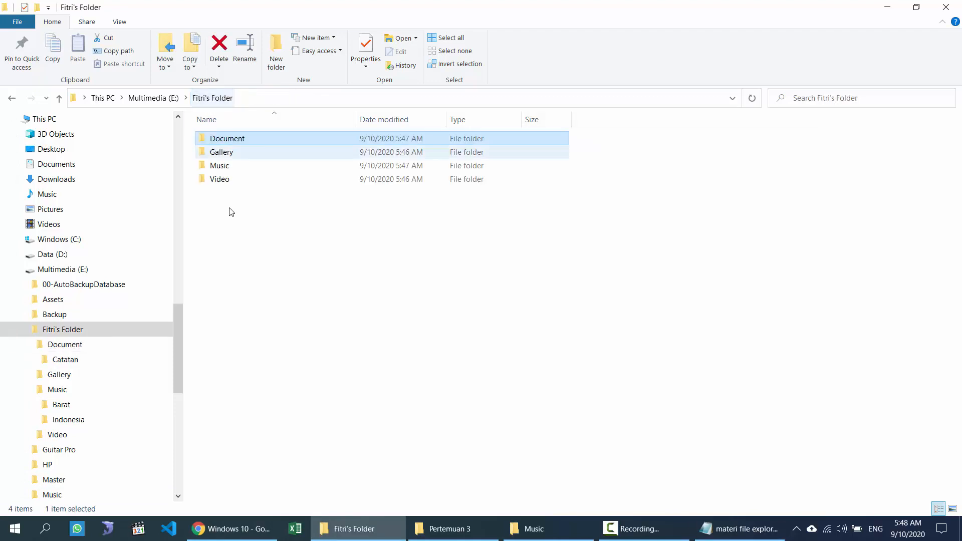
Rename the Gallery folder in the personal folder as "Photo".
{"action": "left_click", "coordinate": [234, 153]}
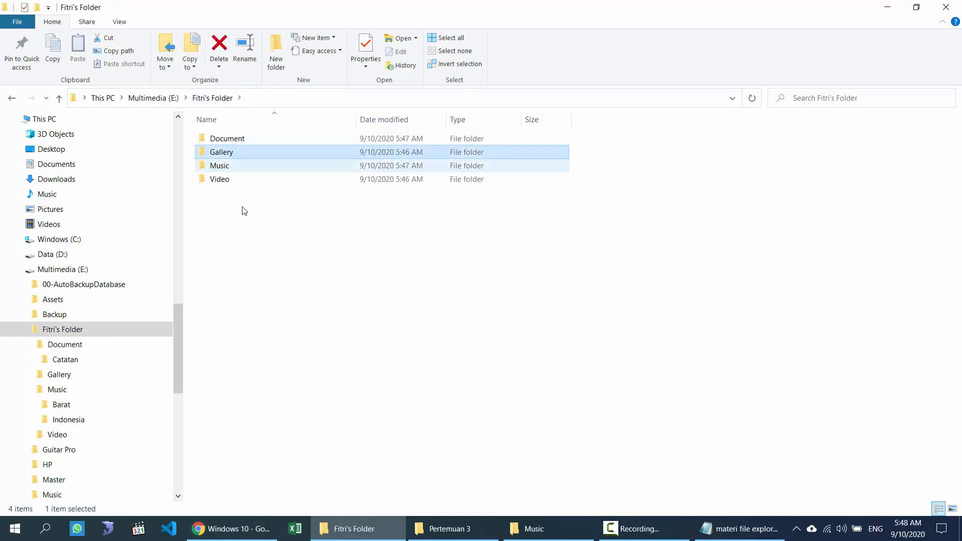
{"action": "right_click", "coordinate": [237, 156]}
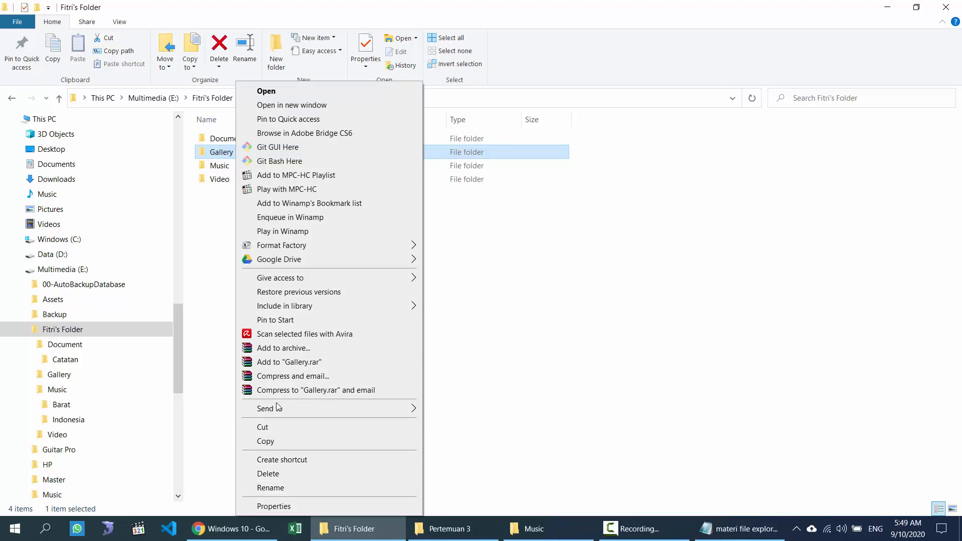
{"action": "left_click", "coordinate": [218, 205]}
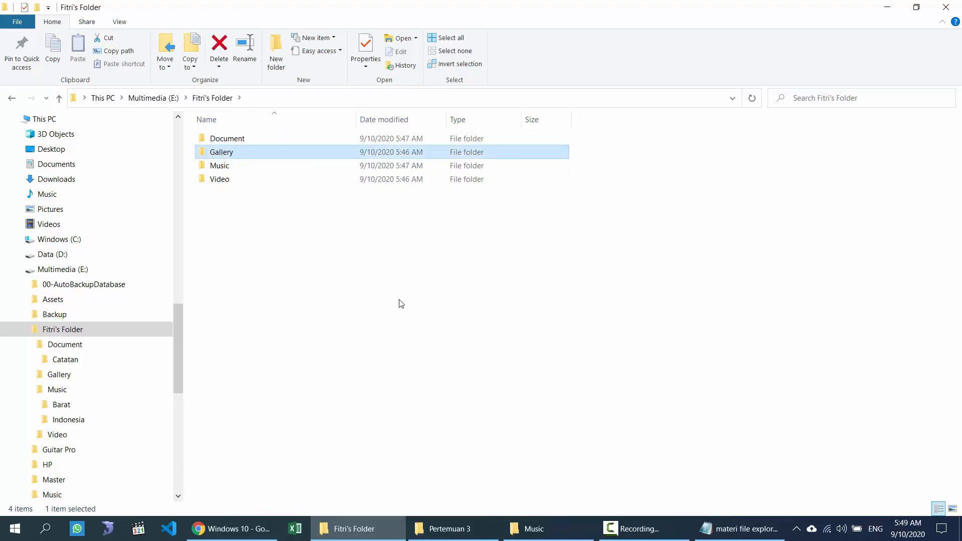
{"action": "key", "text": "F2"}
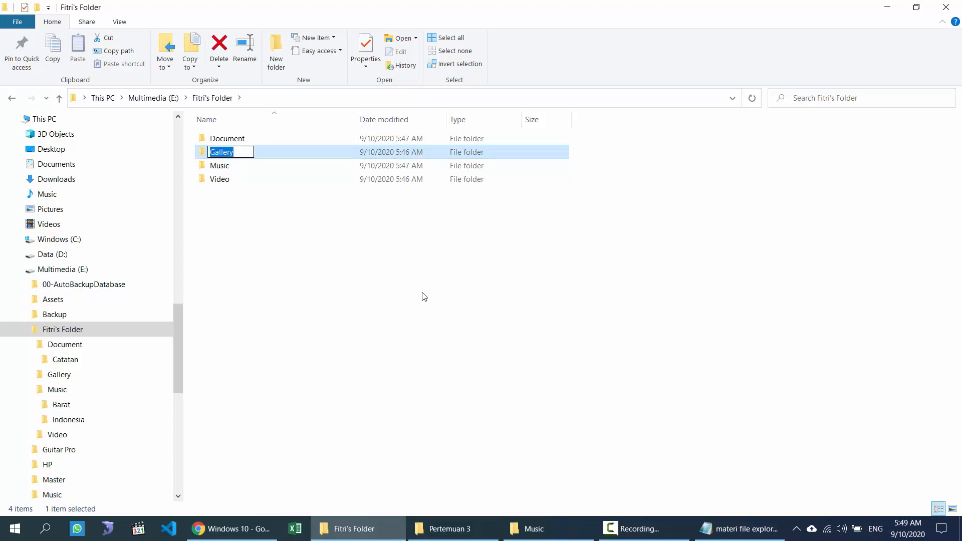
{"action": "type", "text": "Photo"}
{"action": "key", "text": "Return"}
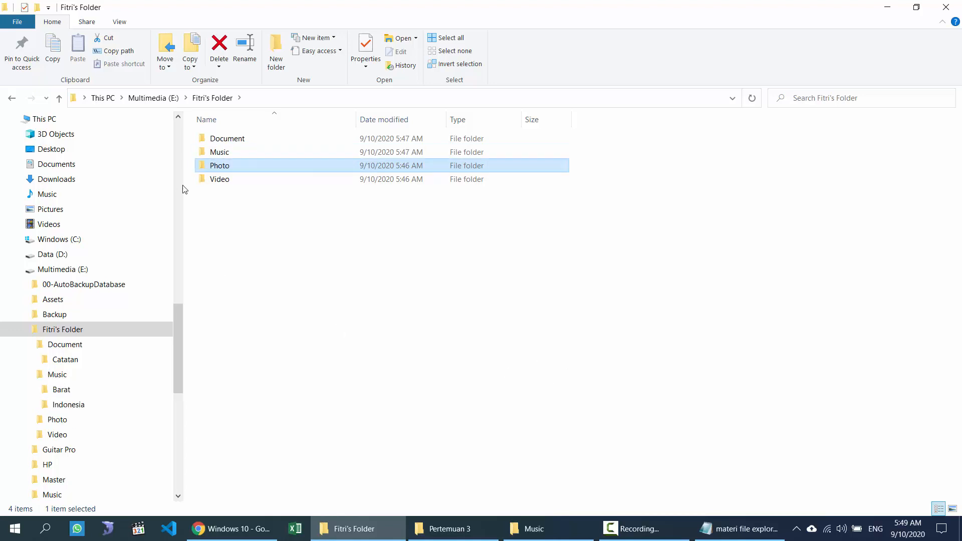
Examine the contents of the Rock folder within Music's Indonesia folder, and return to the Music folder.
{"action": "double_click", "coordinate": [224, 153]}
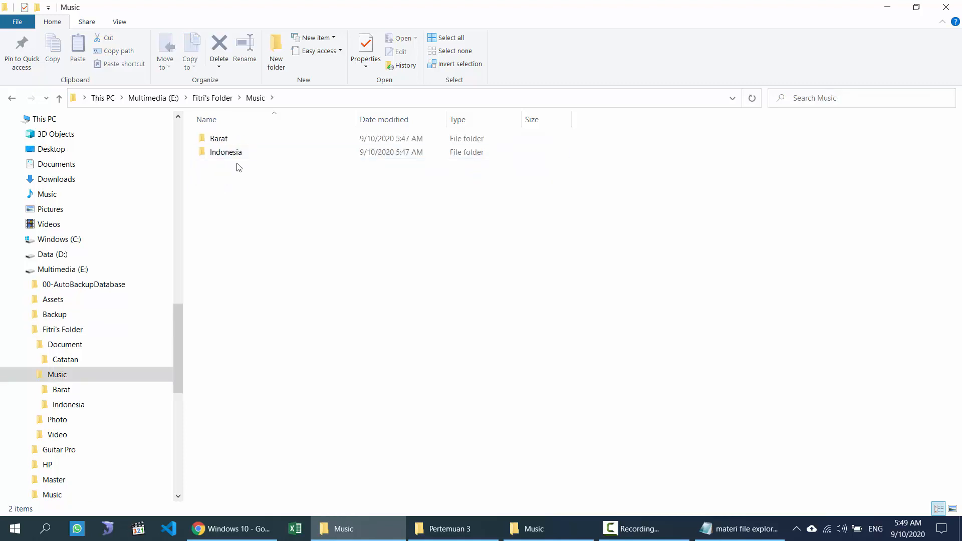
{"action": "double_click", "coordinate": [231, 151]}
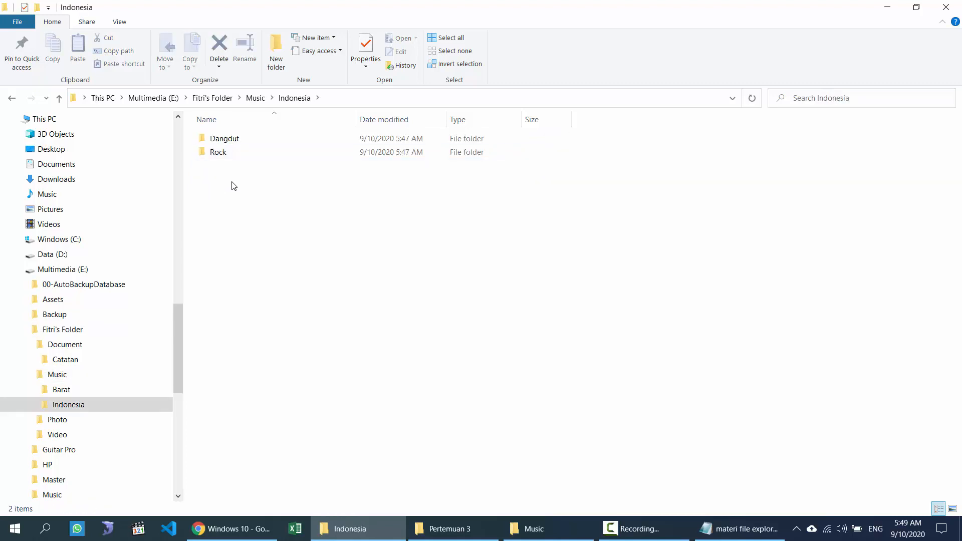
{"action": "left_click", "coordinate": [225, 154]}
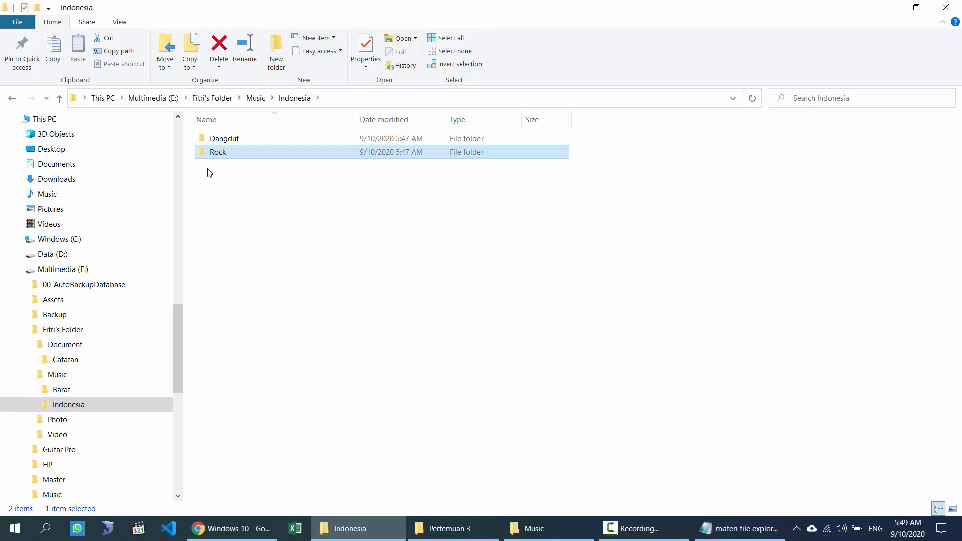
{"action": "double_click", "coordinate": [233, 152]}
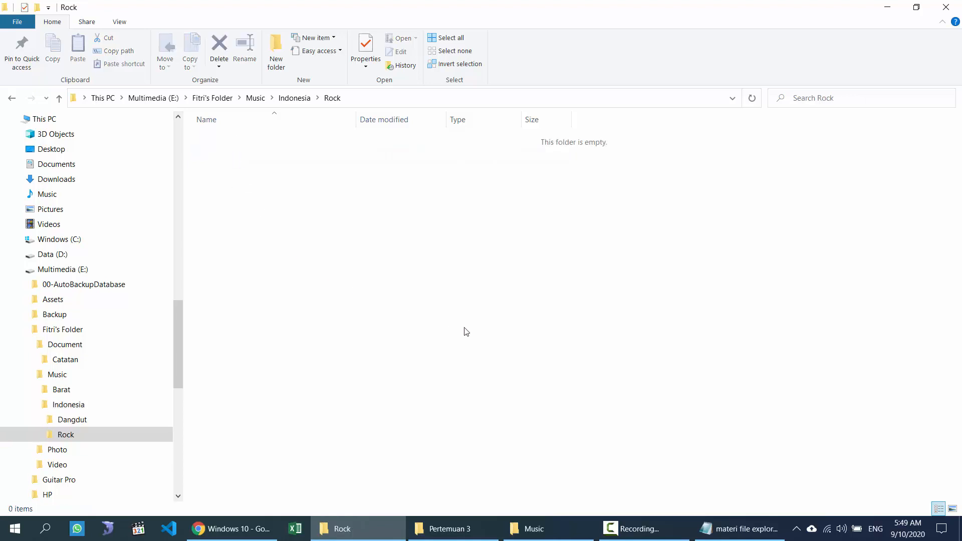
{"action": "left_click", "coordinate": [293, 100]}
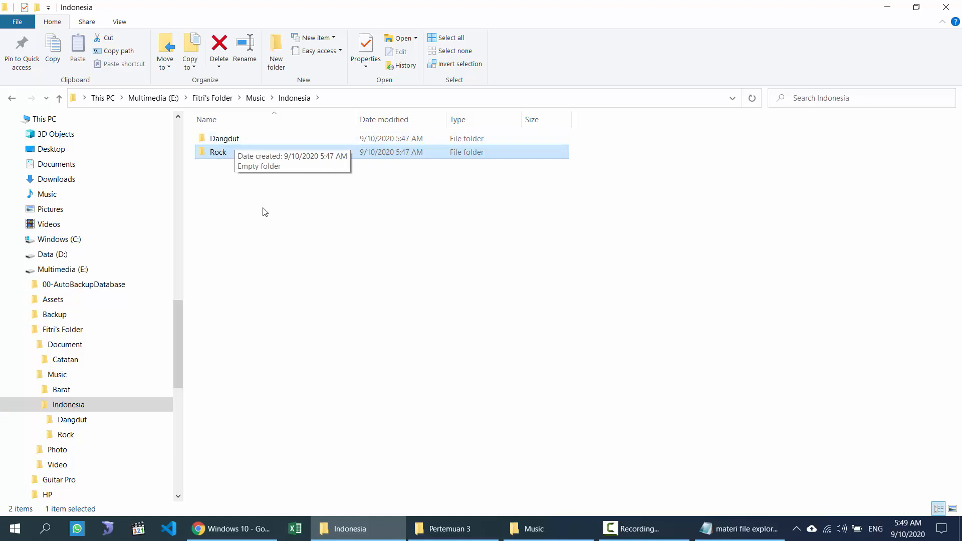
{"action": "left_click", "coordinate": [254, 98]}
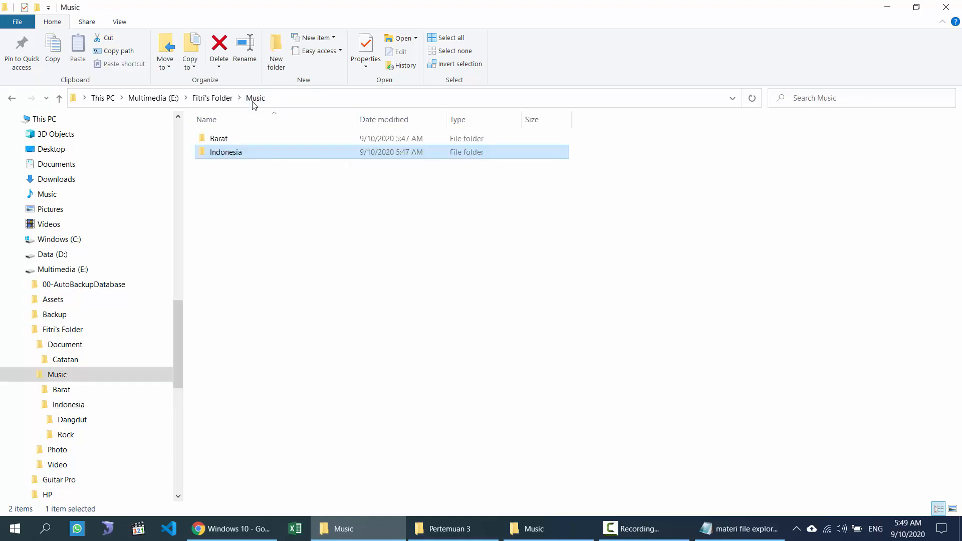
Delete the Rock folder from the Indonesia folder, moving it to the Recycle Bin.
{"action": "double_click", "coordinate": [224, 152]}
{"action": "right_click", "coordinate": [224, 152]}
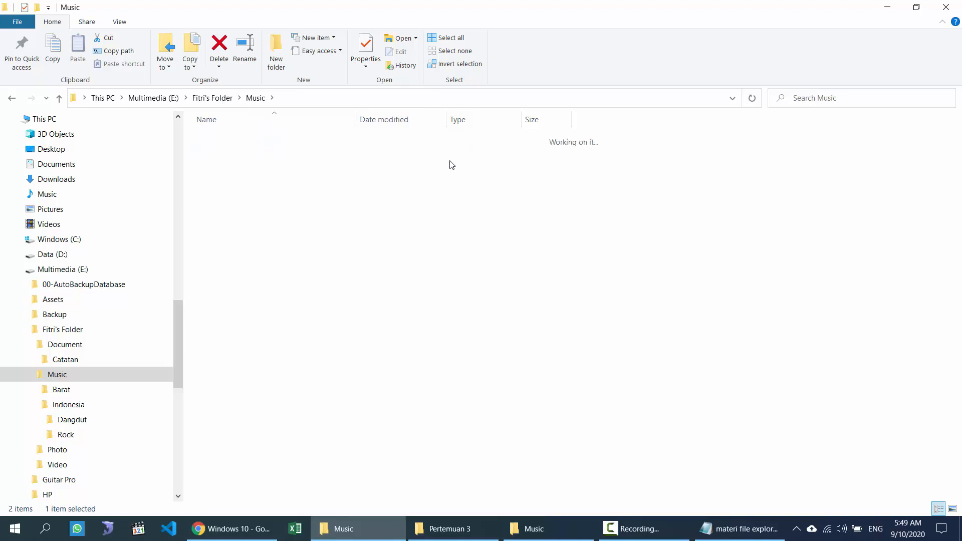
{"action": "left_click", "coordinate": [211, 156]}
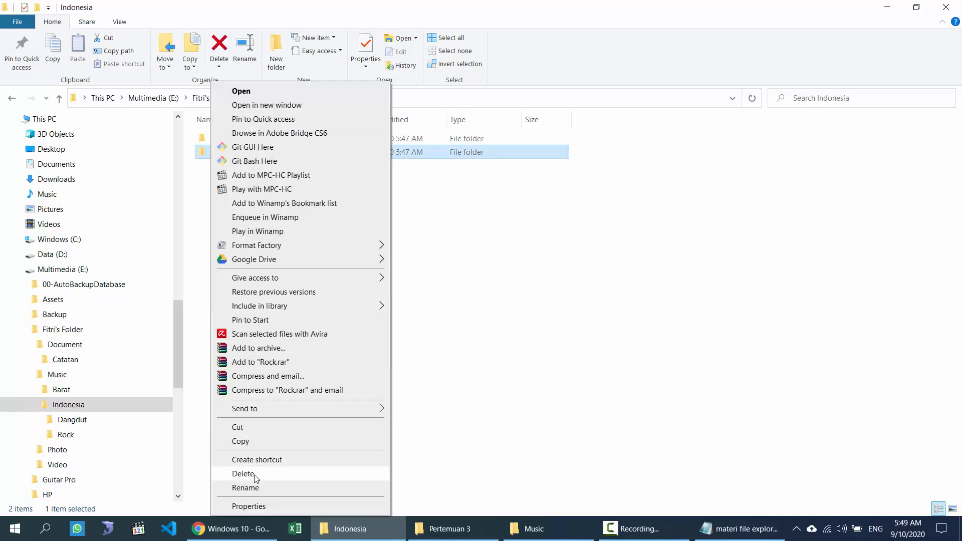
{"action": "left_click", "coordinate": [473, 377]}
{"action": "left_click", "coordinate": [255, 155]}
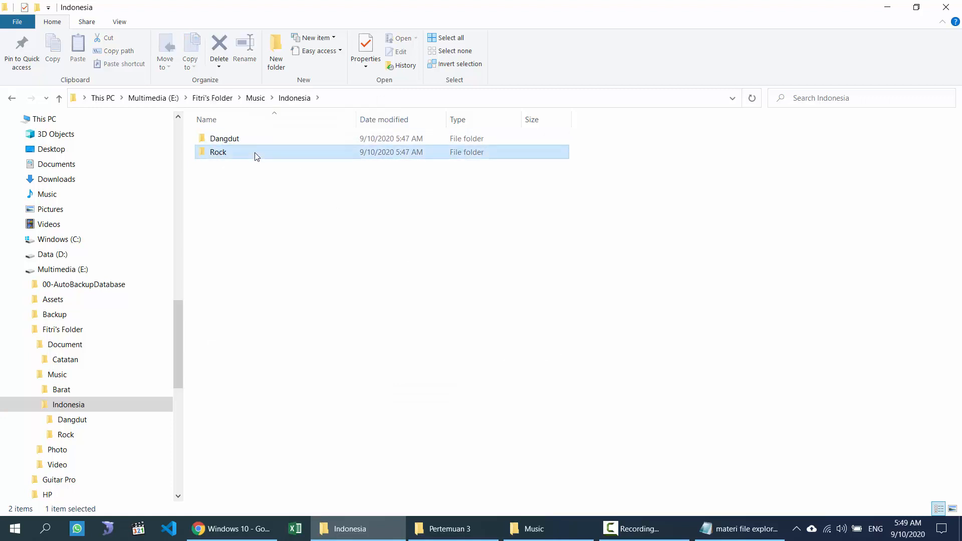
{"action": "key", "text": "Delete"}
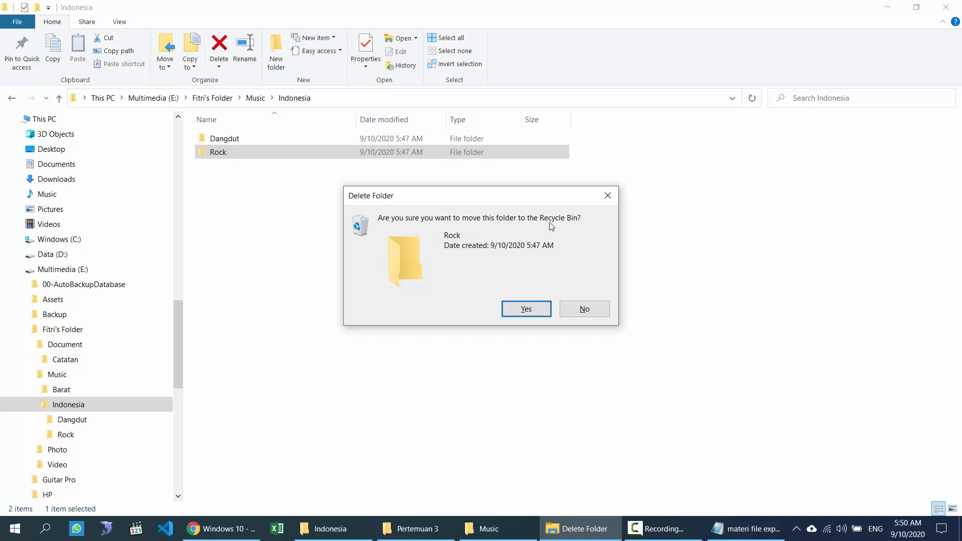
{"action": "left_click", "coordinate": [526, 309]}
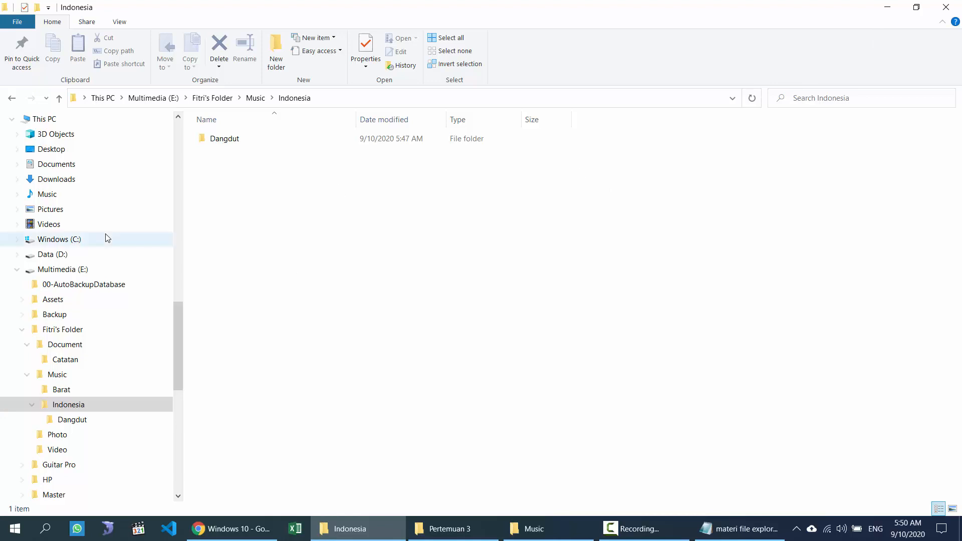
Open the Recycle Bin from the desktop and sort its items by date deleted, newest first.
{"action": "left_click_drag", "start_coordinate": [179, 325], "coordinate": [191, 168]}
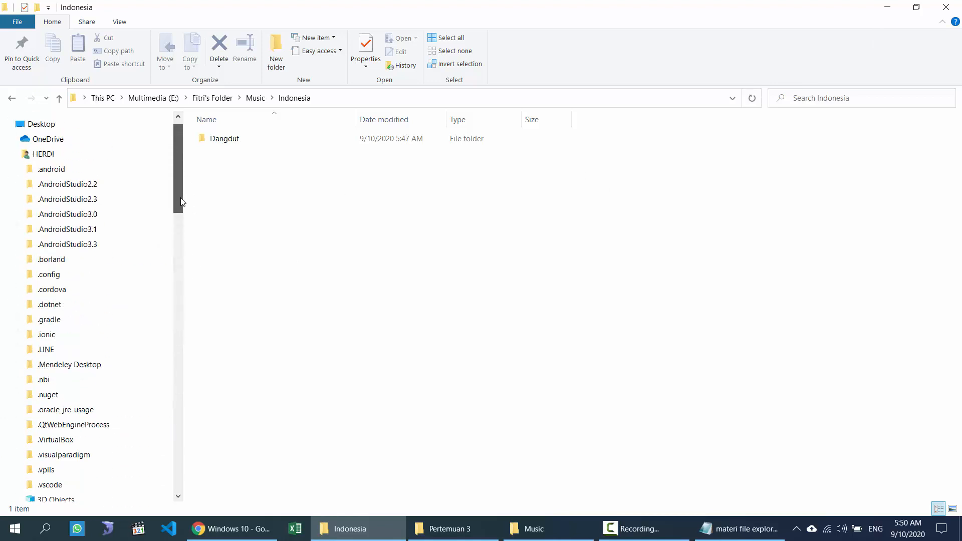
{"action": "left_click_drag", "start_coordinate": [180, 204], "coordinate": [190, 453]}
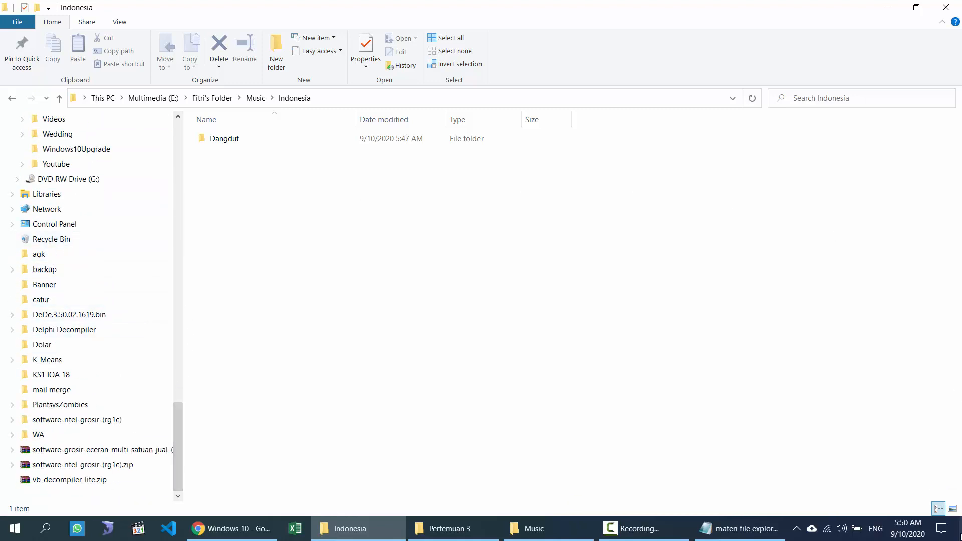
{"action": "left_click", "coordinate": [960, 529]}
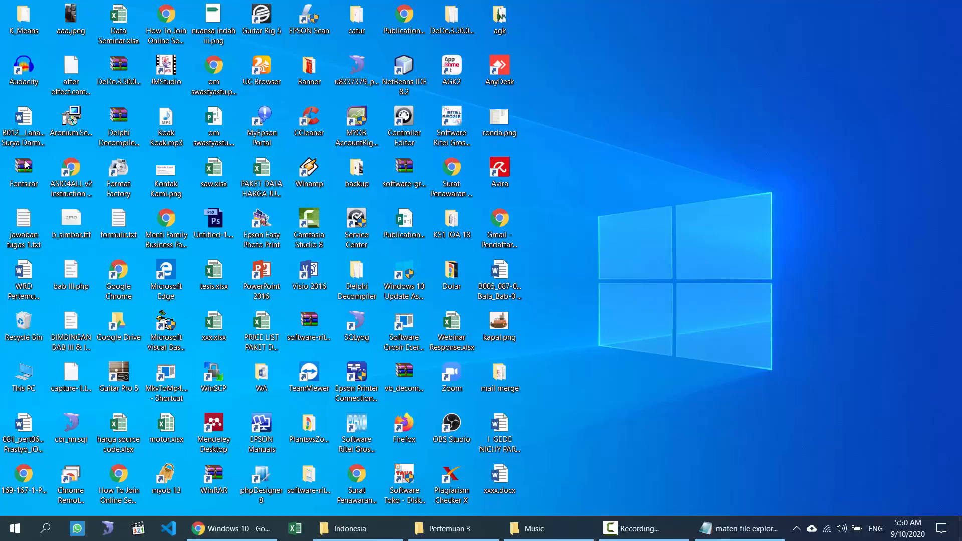
{"action": "double_click", "coordinate": [23, 322]}
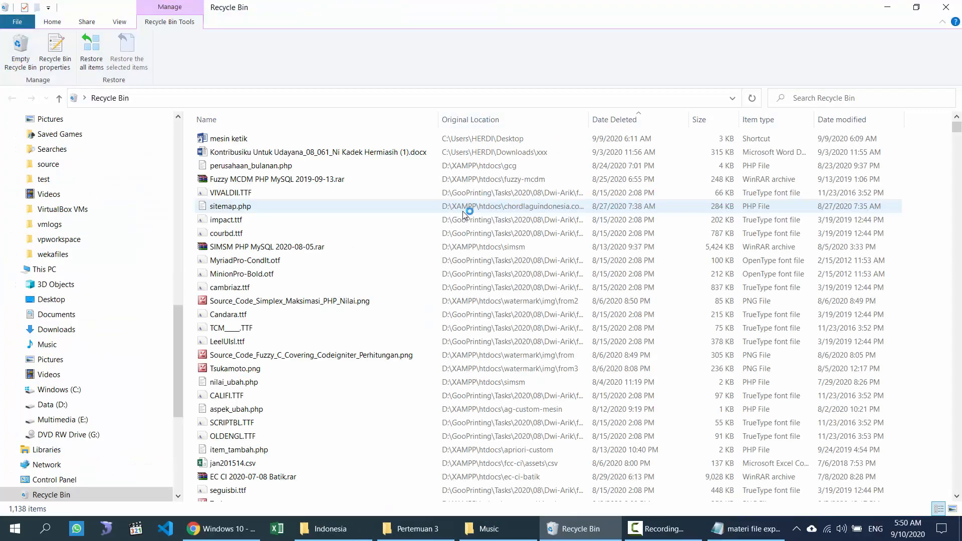
{"action": "mouse_move", "coordinate": [957, 129]}
{"action": "left_mouse_down"}
{"action": "mouse_move", "coordinate": [956, 465]}
{"action": "mouse_move", "coordinate": [954, 122]}
{"action": "left_mouse_up"}
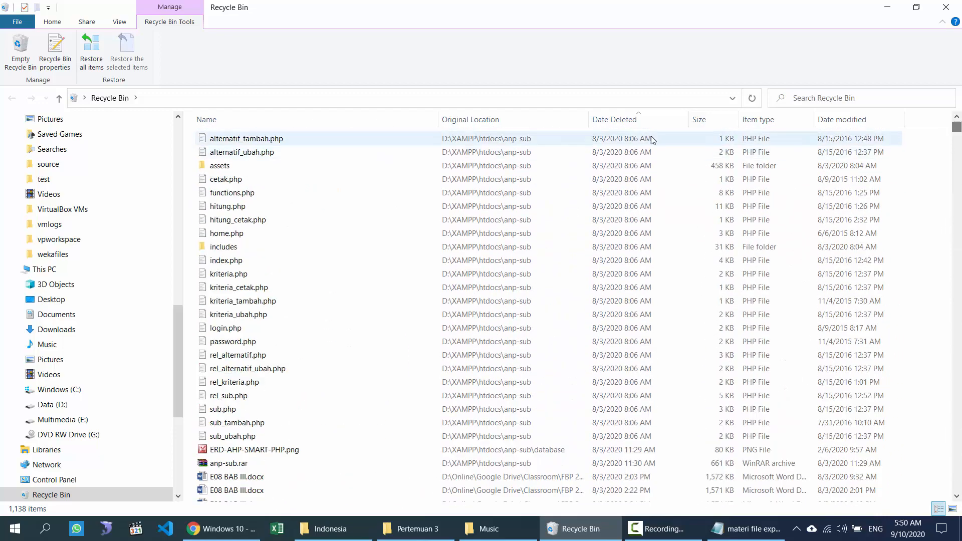
{"action": "left_click", "coordinate": [613, 122]}
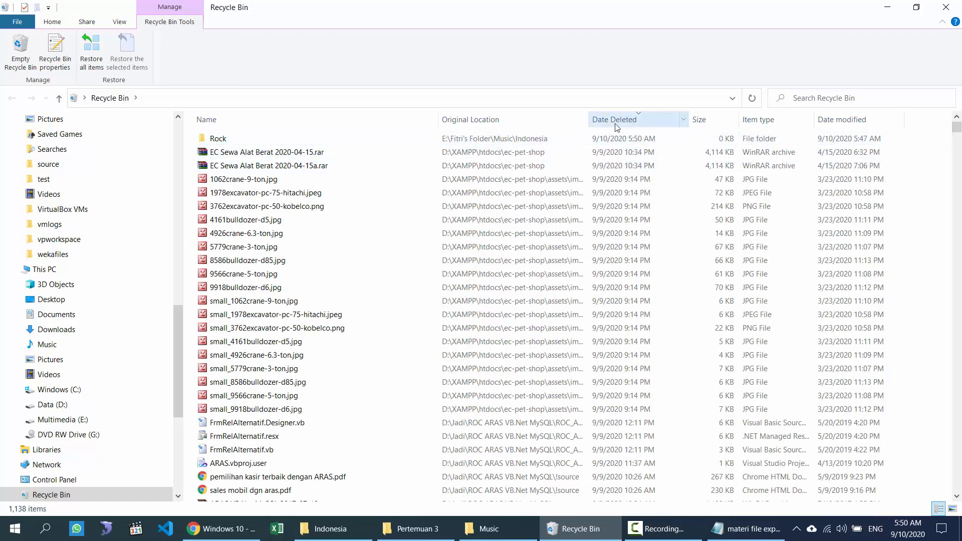
Restore the deleted Rock folder to its original location and close the Recycle Bin.
{"action": "left_click", "coordinate": [210, 142]}
{"action": "right_click", "coordinate": [211, 143]}
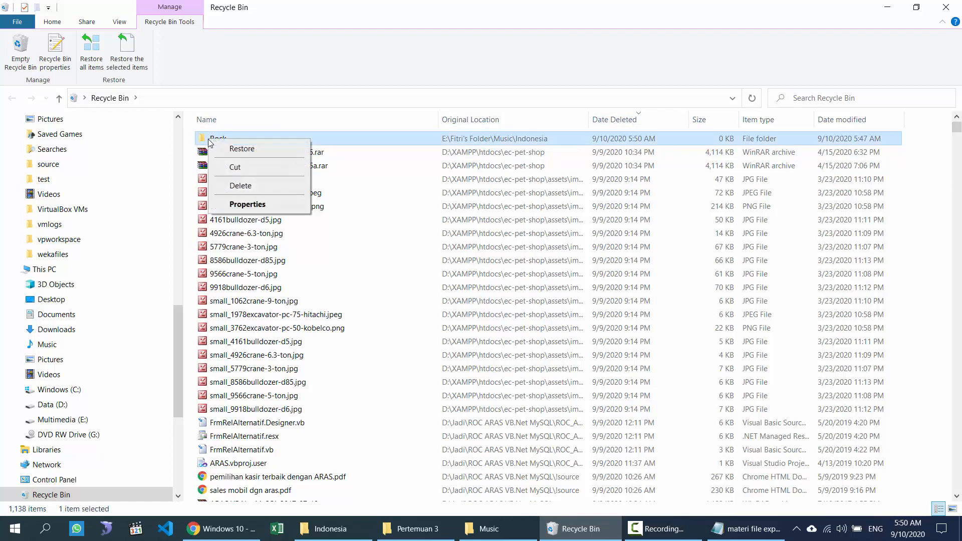
{"action": "left_click", "coordinate": [241, 149]}
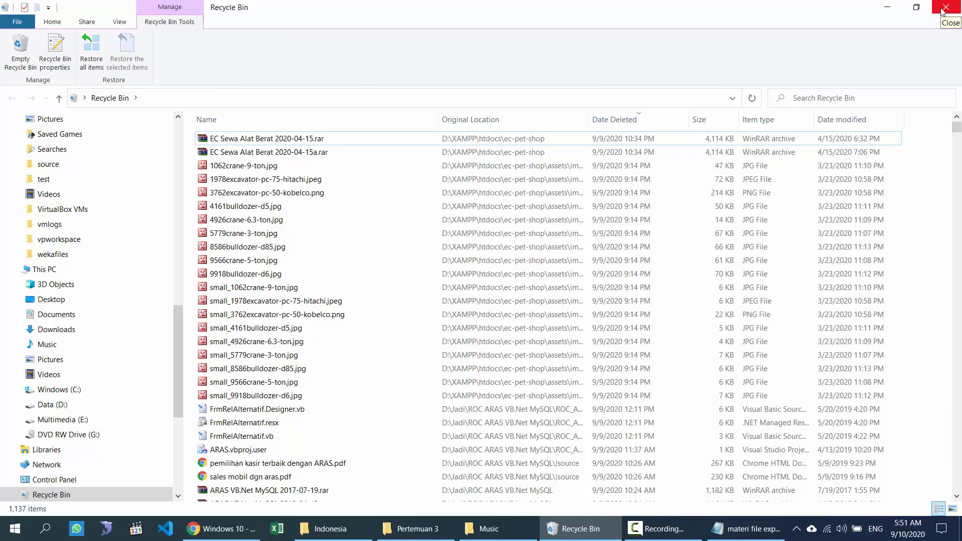
{"action": "left_click", "coordinate": [944, 7]}
Close the separate Music window and check for the restored Rock folder in the Indonesia folder.
{"action": "left_click", "coordinate": [531, 529]}
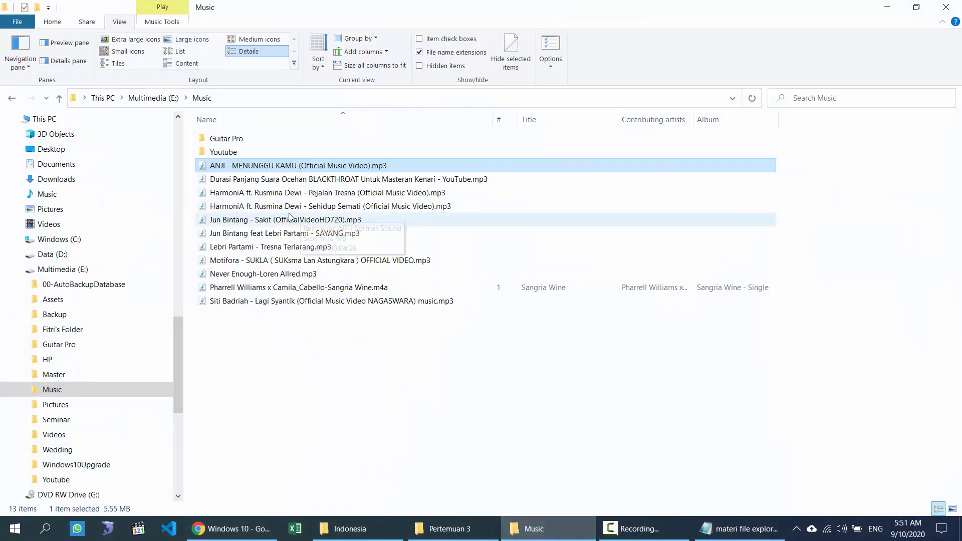
{"action": "left_click", "coordinate": [946, 7]}
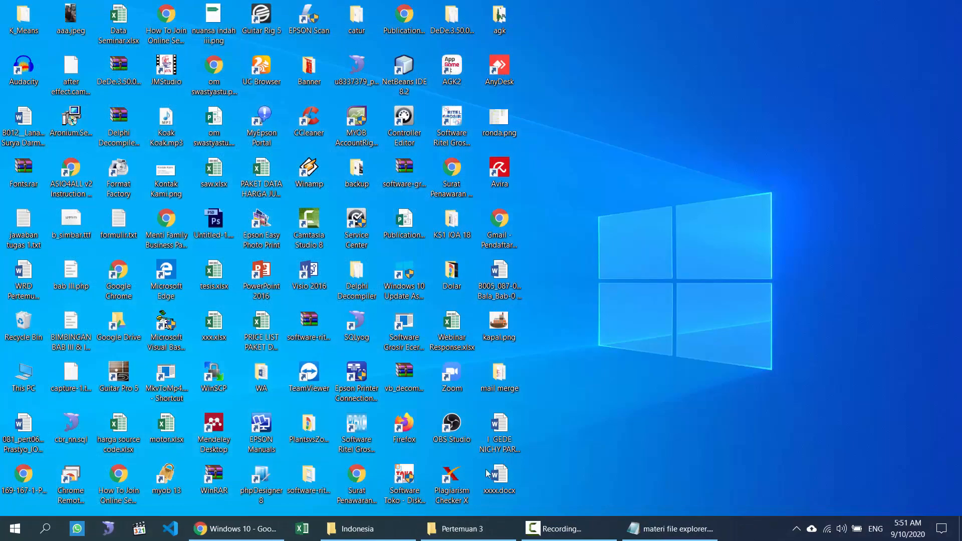
{"action": "left_click", "coordinate": [357, 529]}
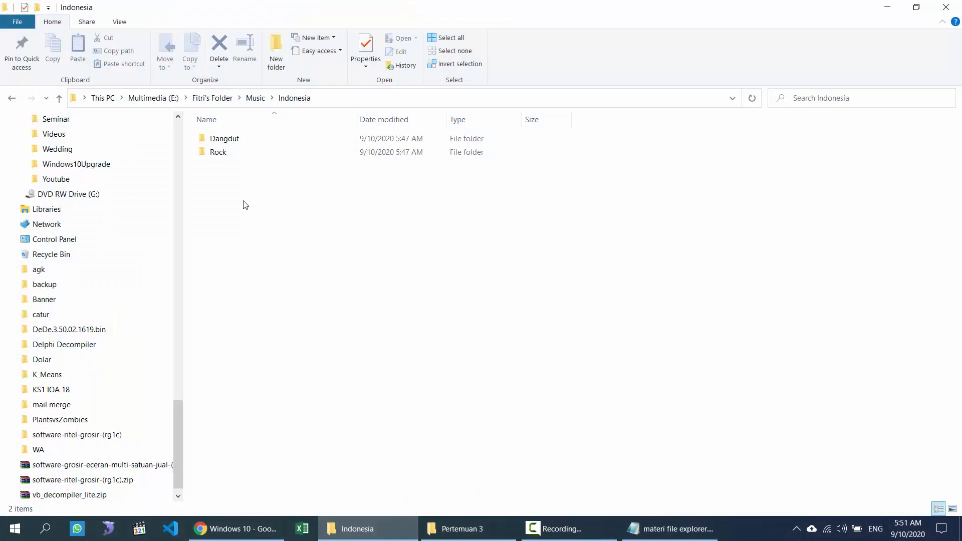
{"action": "left_click", "coordinate": [220, 154]}
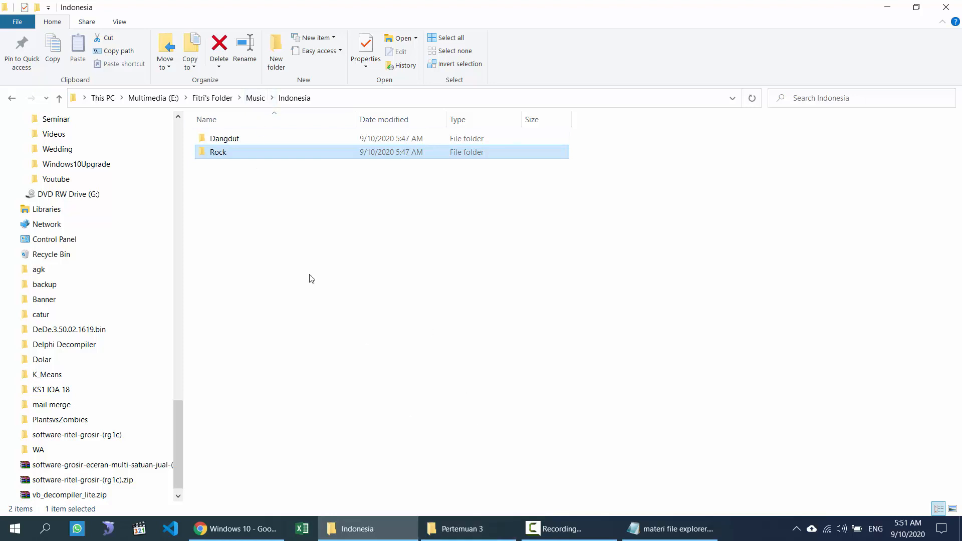
Open a second File Explorer window and navigate to the Music folder directly under Multimedia (E:).
{"action": "key", "text": "super+e"}
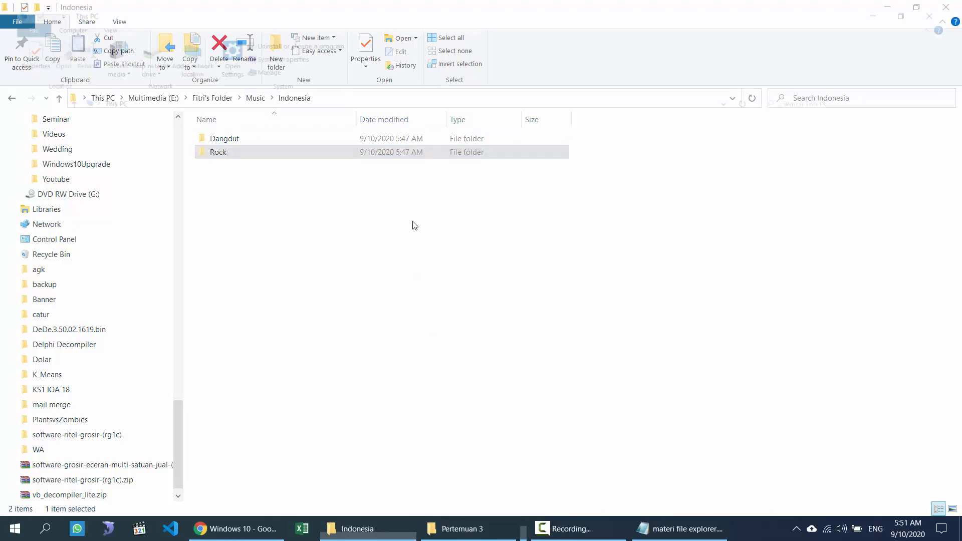
{"action": "double_click", "coordinate": [329, 12]}
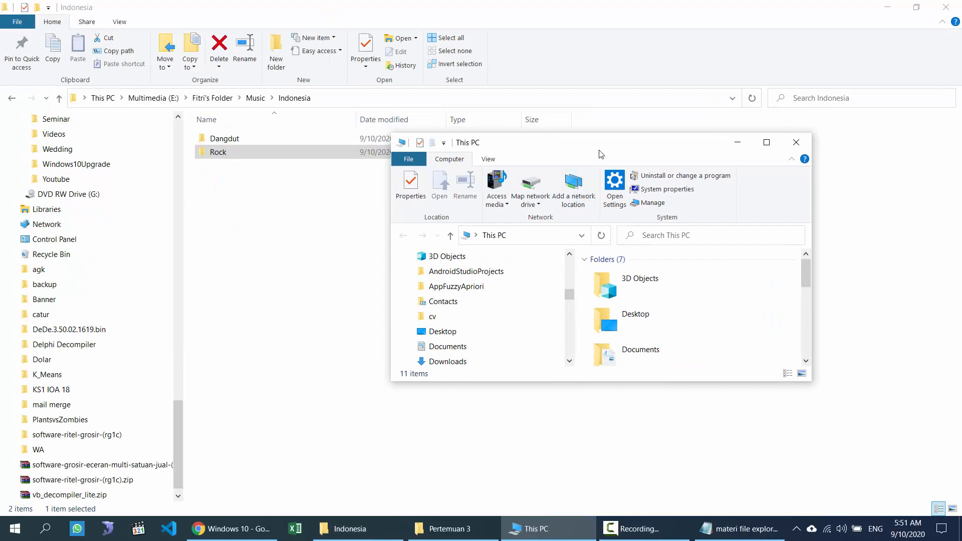
{"action": "left_click_drag", "start_coordinate": [602, 143], "coordinate": [705, 121]}
{"action": "scroll", "coordinate": [748, 301], "scroll_direction": "down", "scroll_amount": 5}
{"action": "left_click", "coordinate": [747, 284]}
{"action": "double_click", "coordinate": [748, 285]}
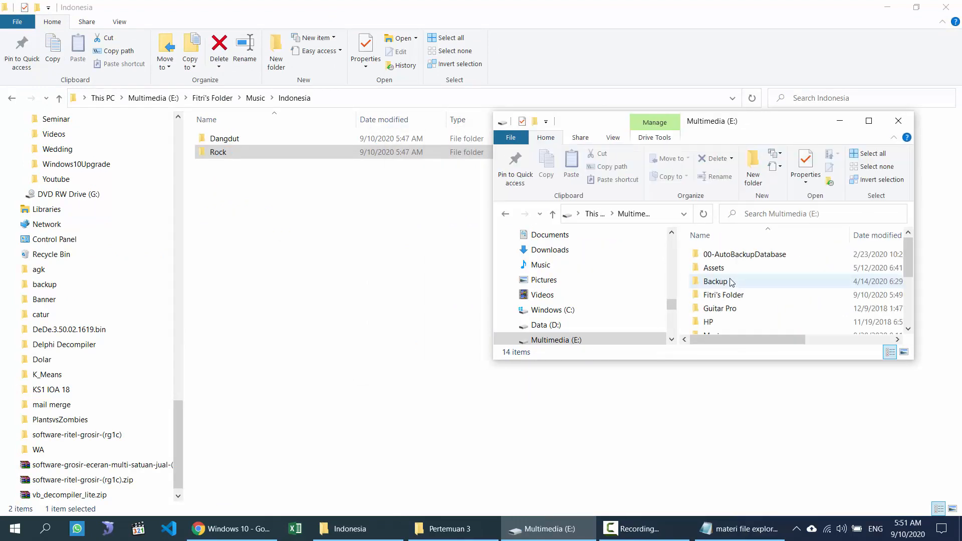
{"action": "scroll", "coordinate": [732, 286], "scroll_direction": "down", "scroll_amount": 1}
{"action": "double_click", "coordinate": [712, 317]}
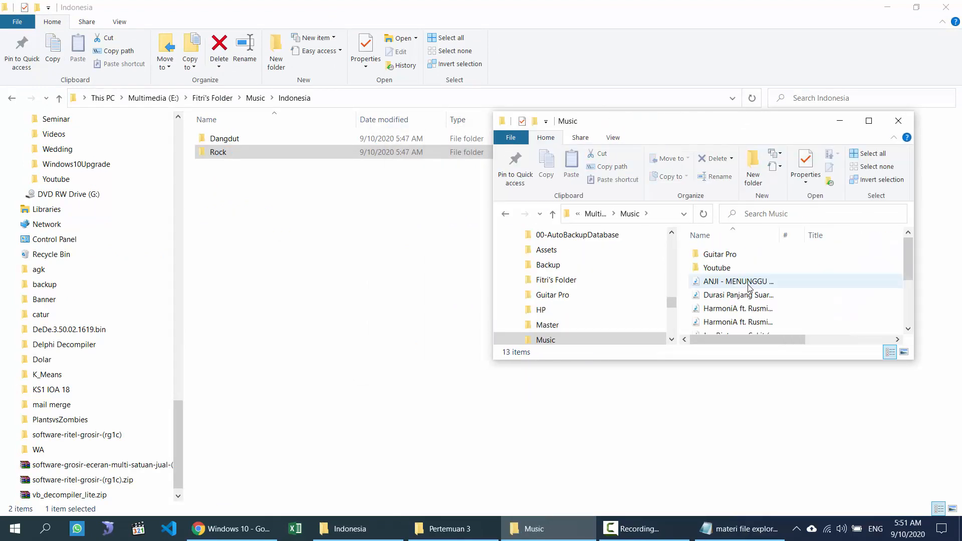
Maximize the new Music window and widen the Name column to show the song file names.
{"action": "scroll", "coordinate": [731, 284], "scroll_direction": "down", "scroll_amount": 3}
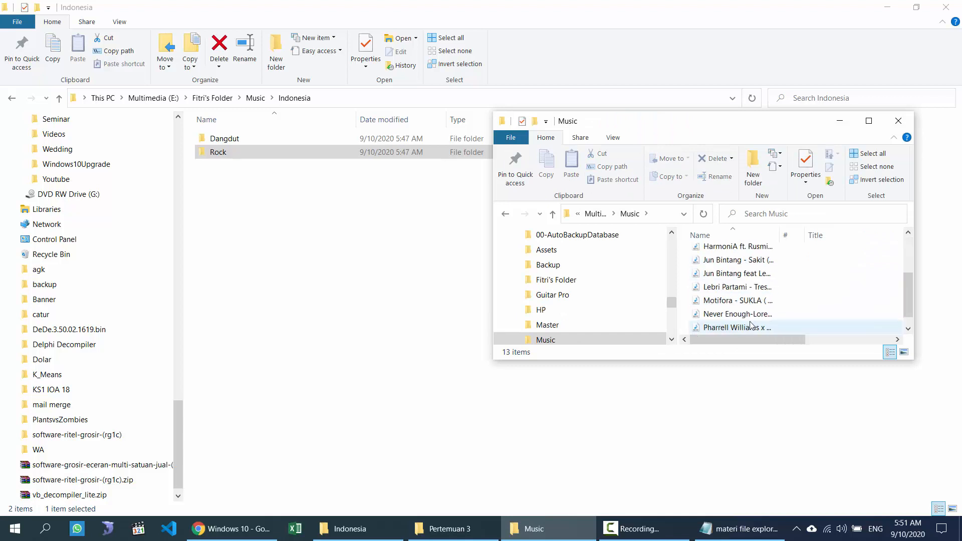
{"action": "scroll", "coordinate": [731, 284], "scroll_direction": "up", "scroll_amount": 2}
{"action": "left_click", "coordinate": [868, 122]}
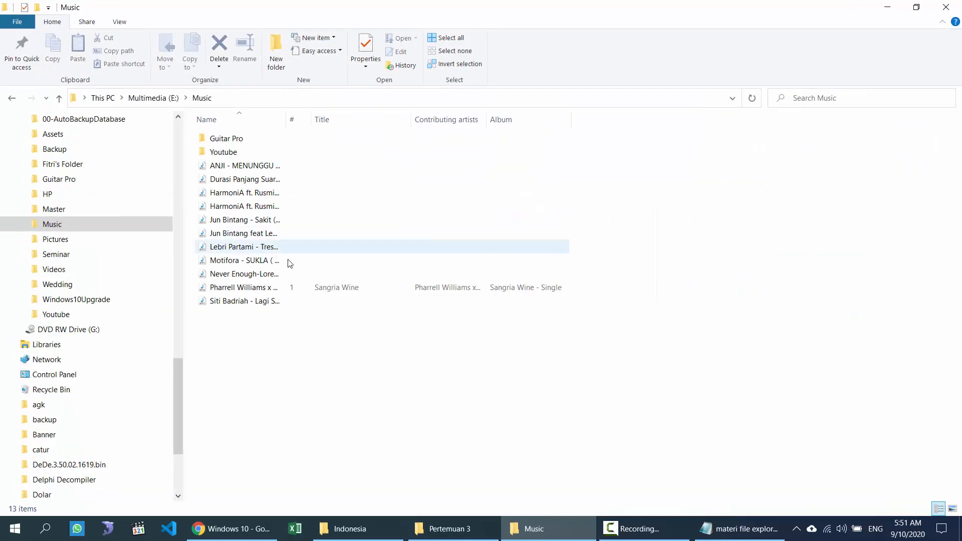
{"action": "left_click_drag", "start_coordinate": [286, 120], "coordinate": [481, 131]}
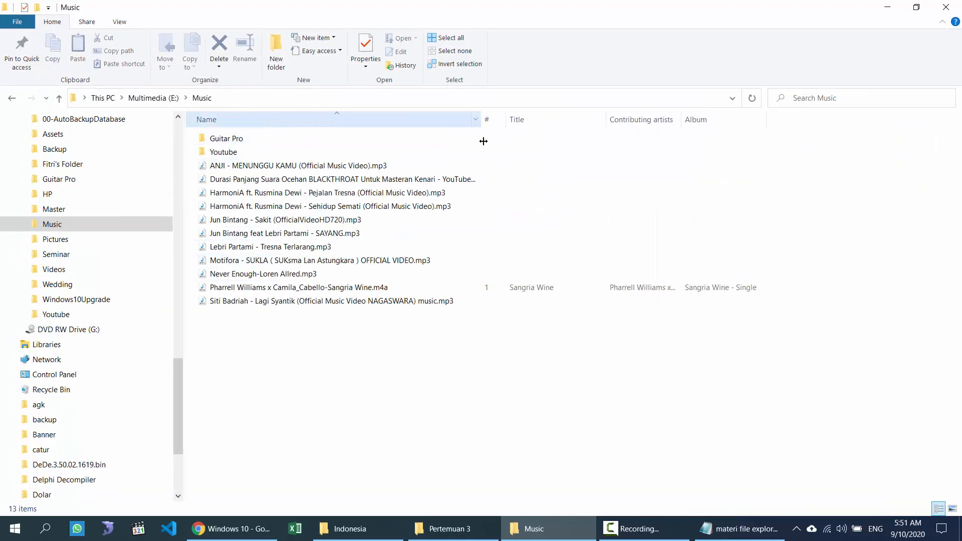
Select the first three song files in the Music folder one by one, then clear the selection.
{"action": "left_click", "coordinate": [309, 166]}
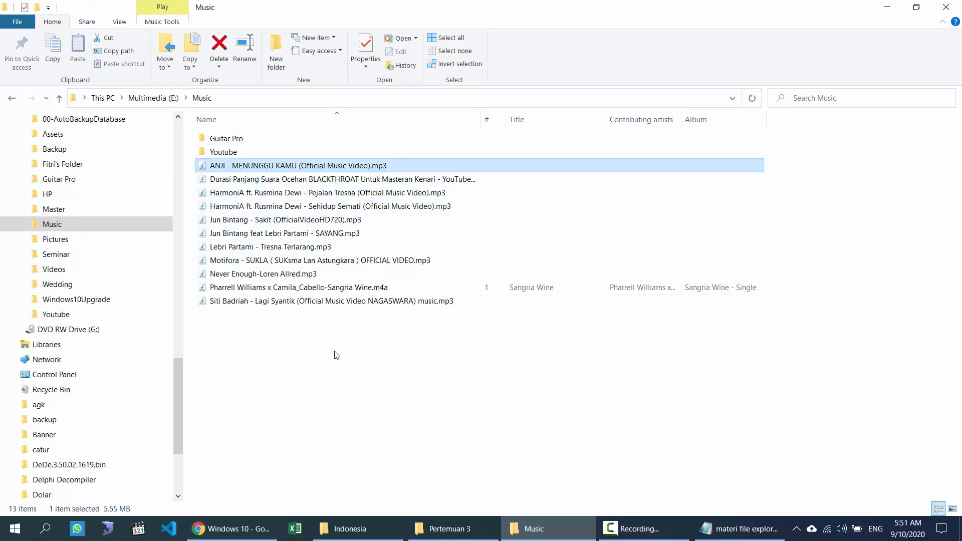
{"action": "left_click", "coordinate": [311, 181], "text": "ctrl"}
{"action": "left_click", "coordinate": [311, 193], "text": "ctrl"}
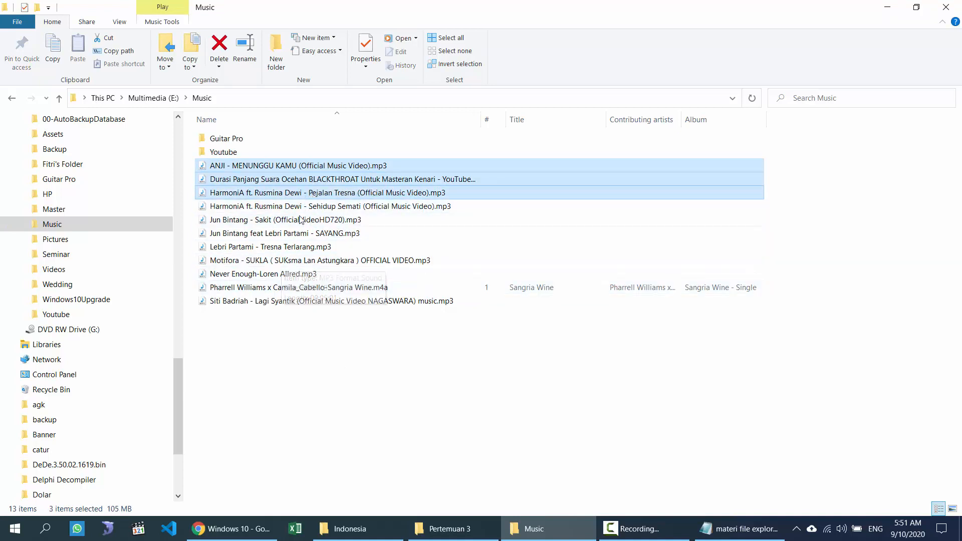
{"action": "left_click", "coordinate": [329, 372]}
Select the continuous range of songs from ANJI - MENUNGGU KAMU through Lebri Partami - Tresna Terlarang, then clear it.
{"action": "left_click", "coordinate": [302, 170]}
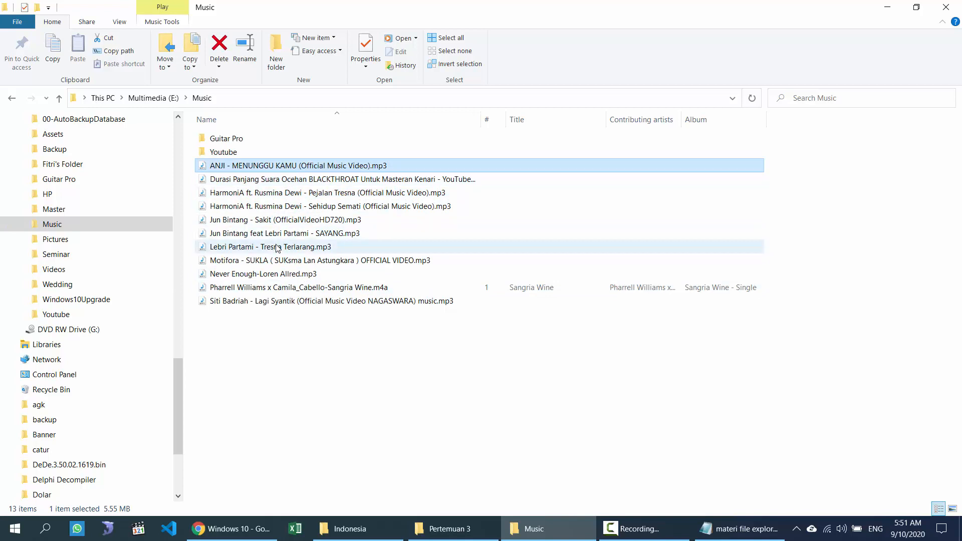
{"action": "left_click", "coordinate": [277, 247], "text": "shift"}
{"action": "left_click", "coordinate": [280, 364]}
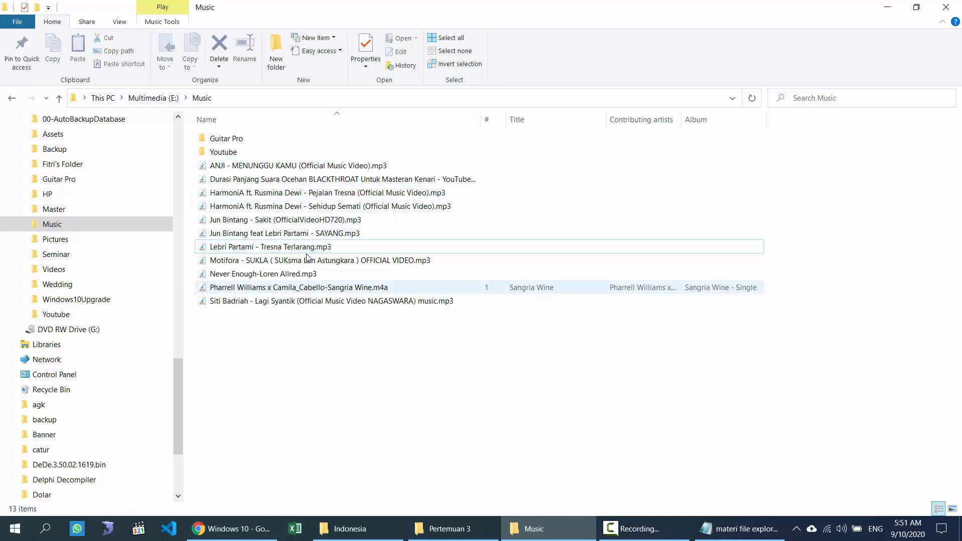
Select every second song from ANJI - MENUNGGU KAMU to Never Enough-Loren Allred, then clear the selection.
{"action": "left_click", "coordinate": [306, 168]}
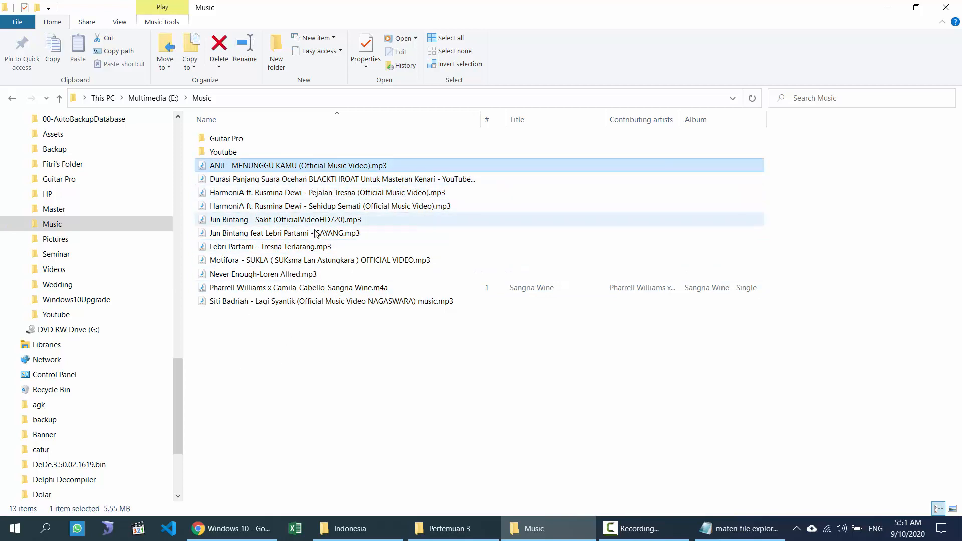
{"action": "left_click", "coordinate": [290, 194], "text": "ctrl"}
{"action": "left_click", "coordinate": [281, 221], "text": "ctrl"}
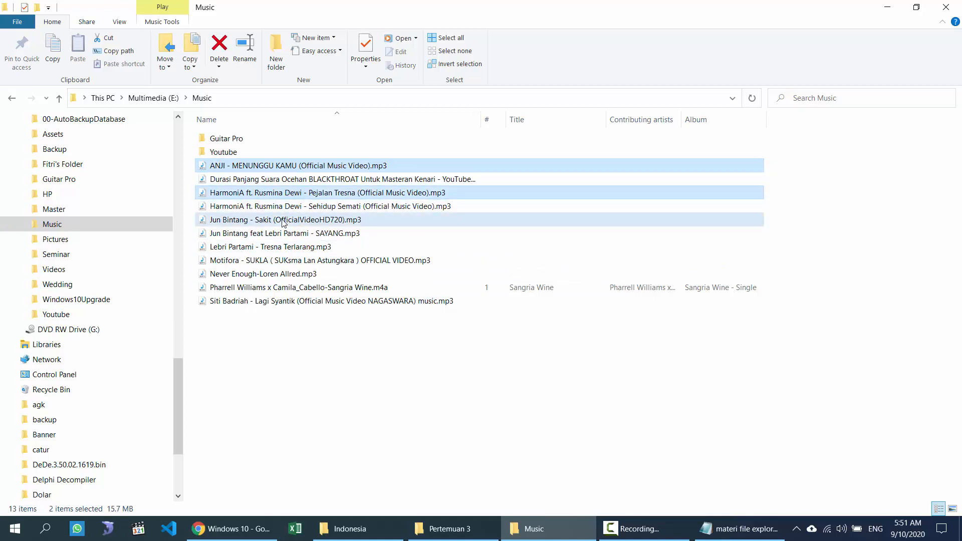
{"action": "left_click", "coordinate": [278, 247], "text": "ctrl"}
{"action": "left_click", "coordinate": [277, 274], "text": "ctrl"}
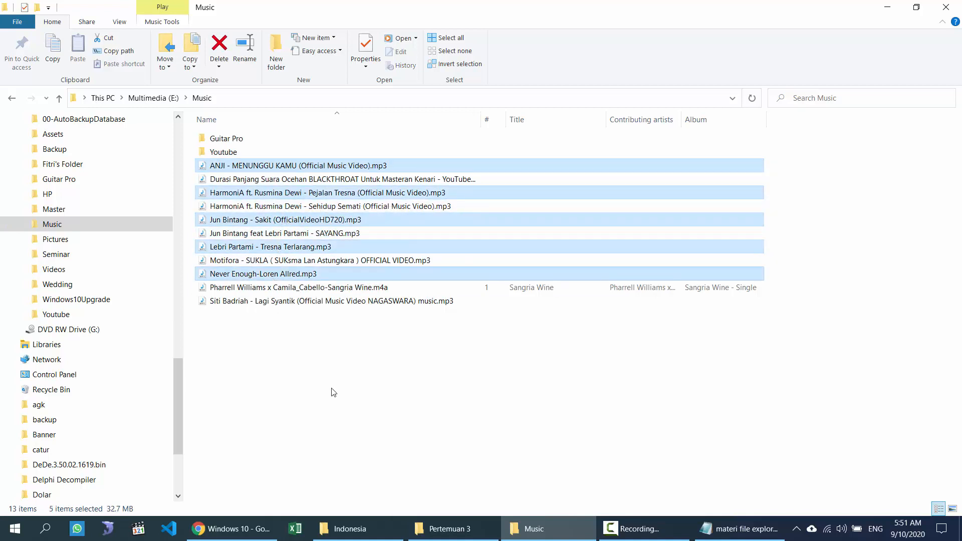
{"action": "left_click", "coordinate": [351, 396]}
Select all items in the Music folder at once, then deselect them.
{"action": "key", "text": "ctrl+a"}
{"action": "left_click", "coordinate": [445, 409]}
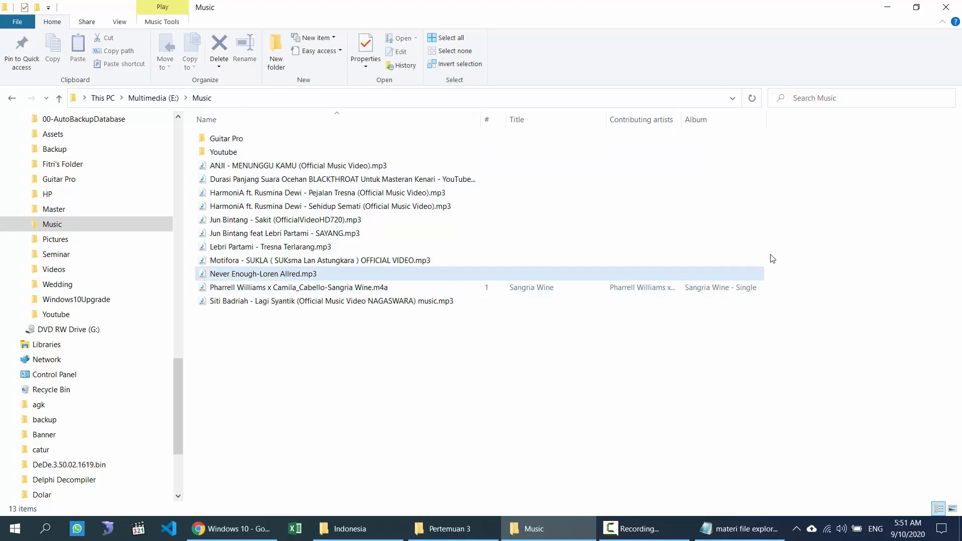
{"action": "mouse_move", "coordinate": [279, 407]}
{"action": "left_mouse_down"}
{"action": "mouse_move", "coordinate": [230, 311]}
{"action": "mouse_move", "coordinate": [219, 153]}
{"action": "mouse_move", "coordinate": [230, 309]}
{"action": "mouse_move", "coordinate": [279, 408]}
{"action": "left_mouse_up"}
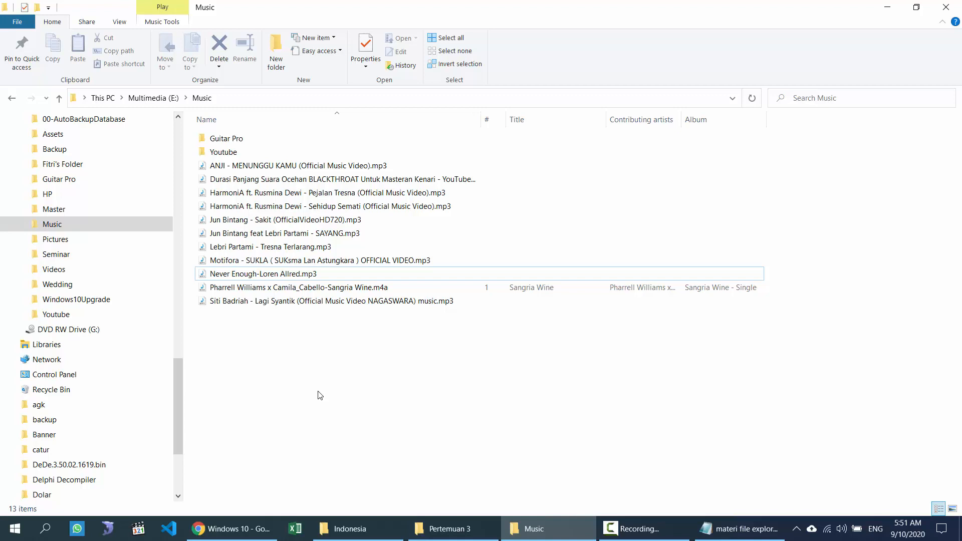
{"action": "left_click", "coordinate": [270, 167]}
{"action": "left_click", "coordinate": [267, 206], "text": "ctrl"}
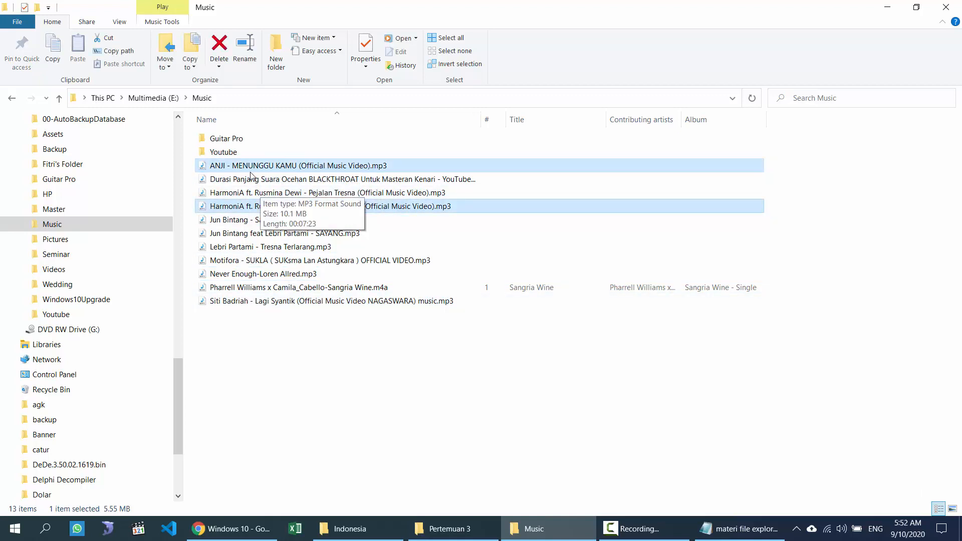
{"action": "left_click", "coordinate": [229, 139], "text": "ctrl"}
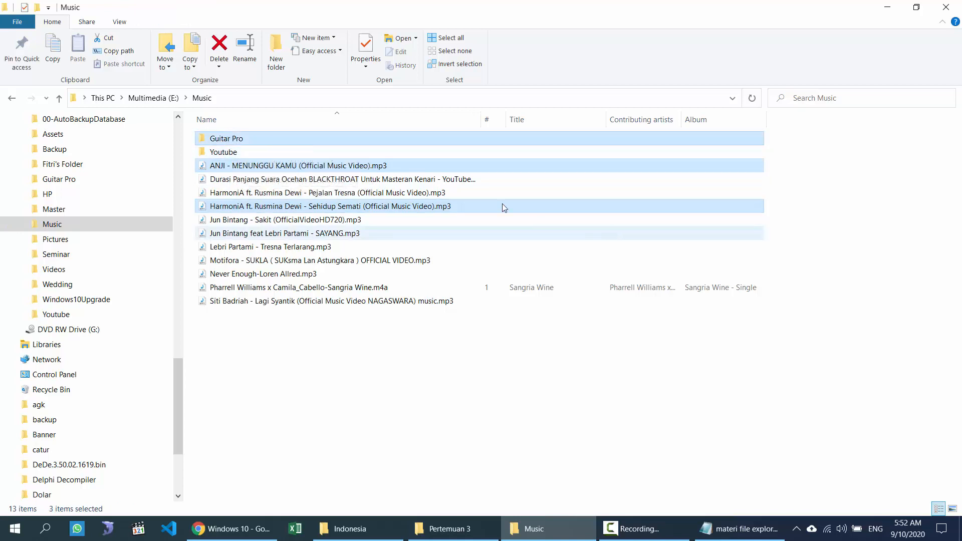
{"action": "right_click", "coordinate": [479, 137]}
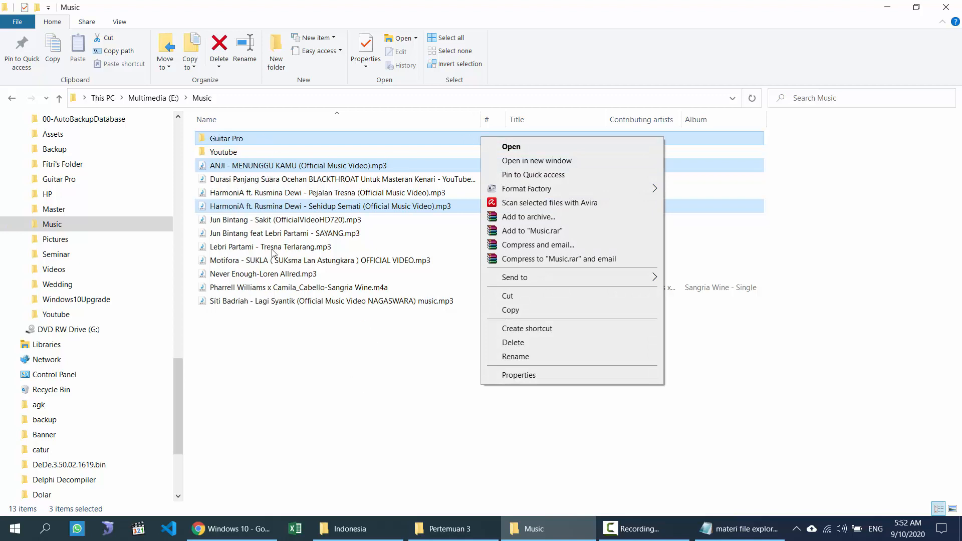
{"action": "right_click", "coordinate": [274, 319]}
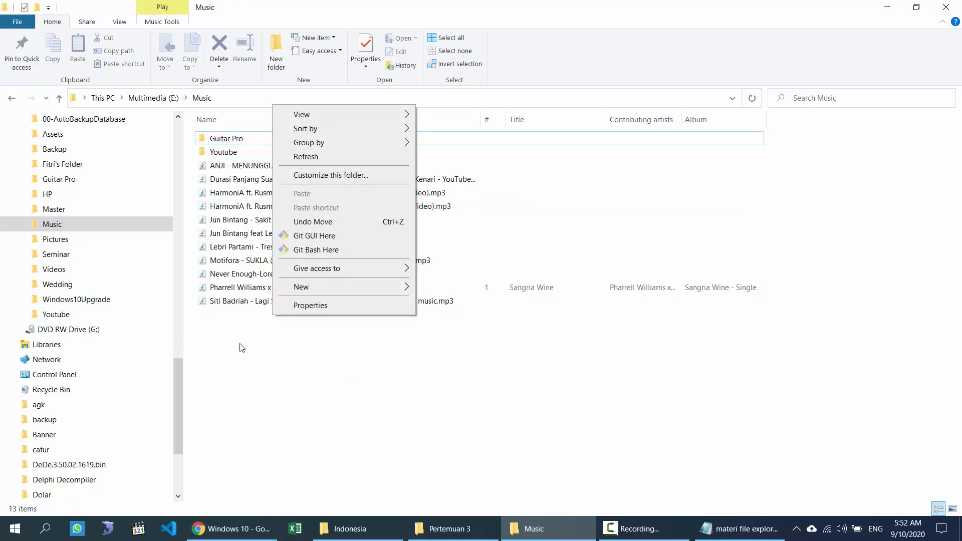
{"action": "left_click", "coordinate": [247, 327]}
Copy the Guitar Pro folder together with the songs ANJI - MENUNGGU KAMU and HarmoniA ft. Rusmina Dewi - Pejalan Tresna.
{"action": "left_click", "coordinate": [286, 140]}
{"action": "left_click", "coordinate": [276, 166], "text": "ctrl"}
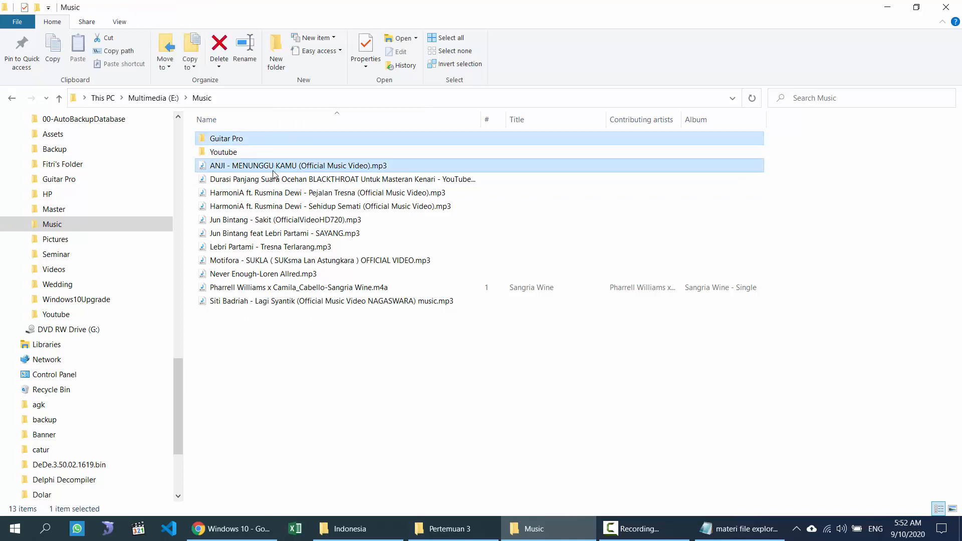
{"action": "left_click", "coordinate": [273, 192], "text": "ctrl"}
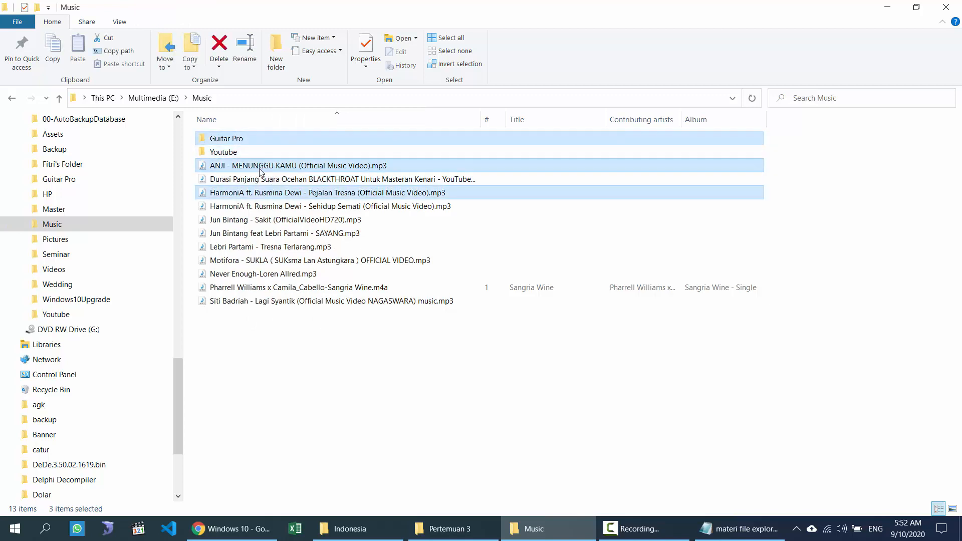
{"action": "right_click", "coordinate": [260, 194]}
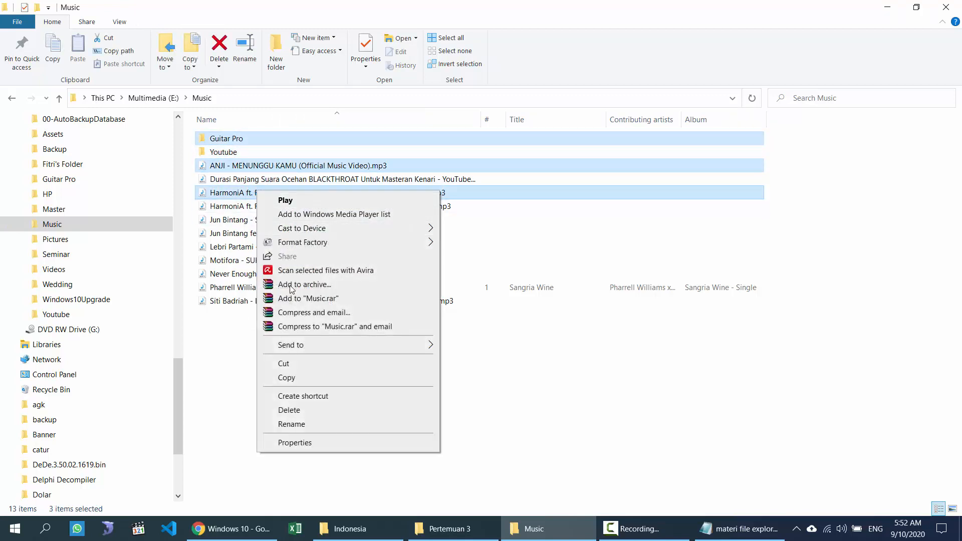
{"action": "left_click", "coordinate": [293, 376]}
Switch to the Indonesia folder window and paste the copied folder and songs there.
{"action": "left_click", "coordinate": [433, 524]}
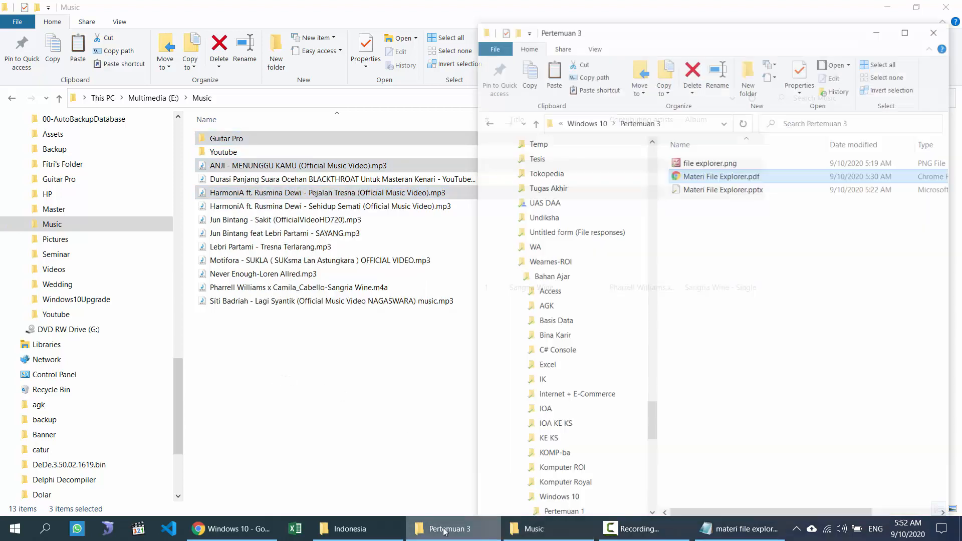
{"action": "left_click", "coordinate": [441, 529]}
{"action": "left_click", "coordinate": [349, 529]}
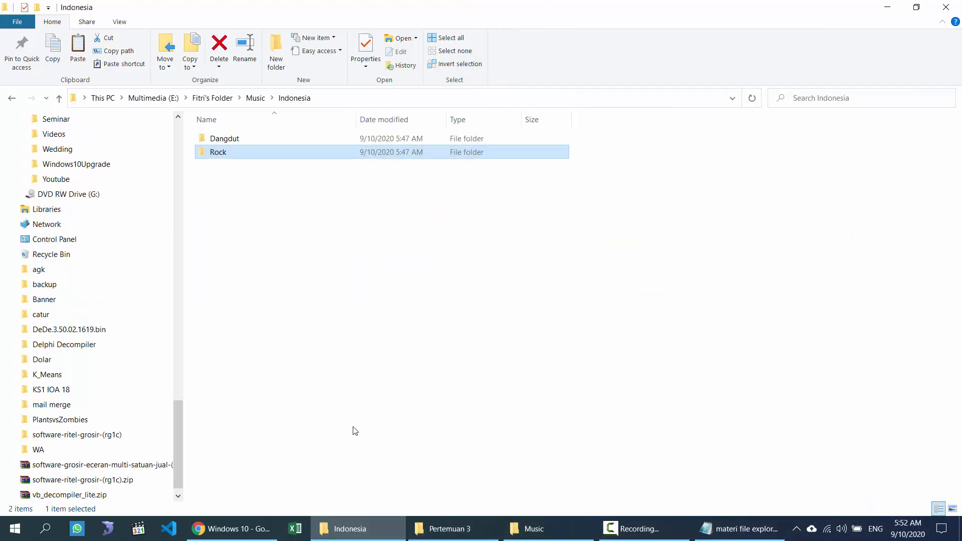
{"action": "left_click", "coordinate": [269, 215]}
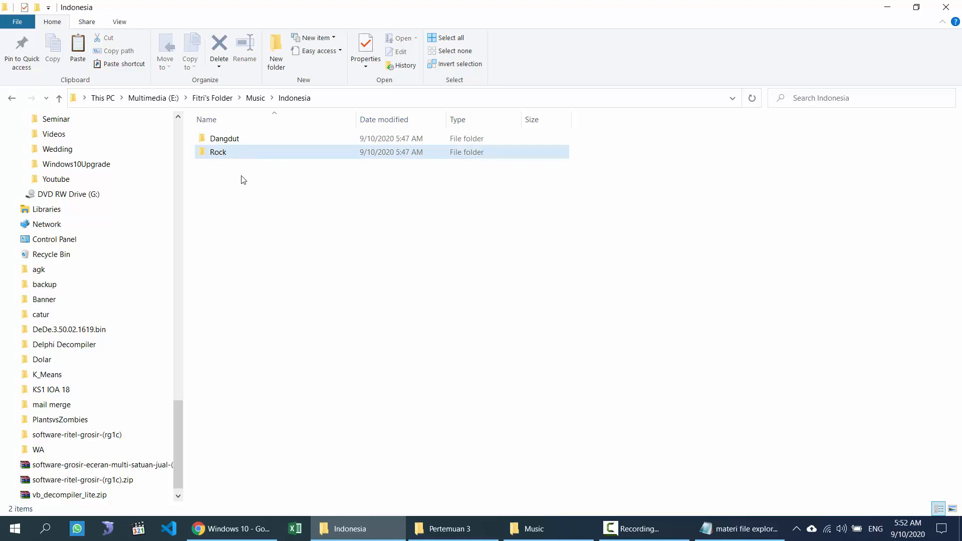
{"action": "right_click", "coordinate": [243, 196]}
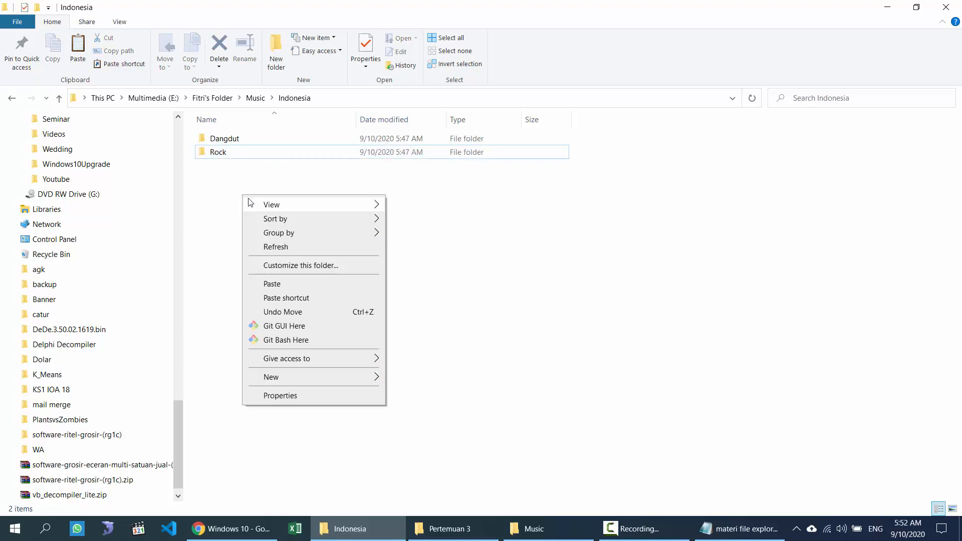
{"action": "left_click", "coordinate": [291, 288]}
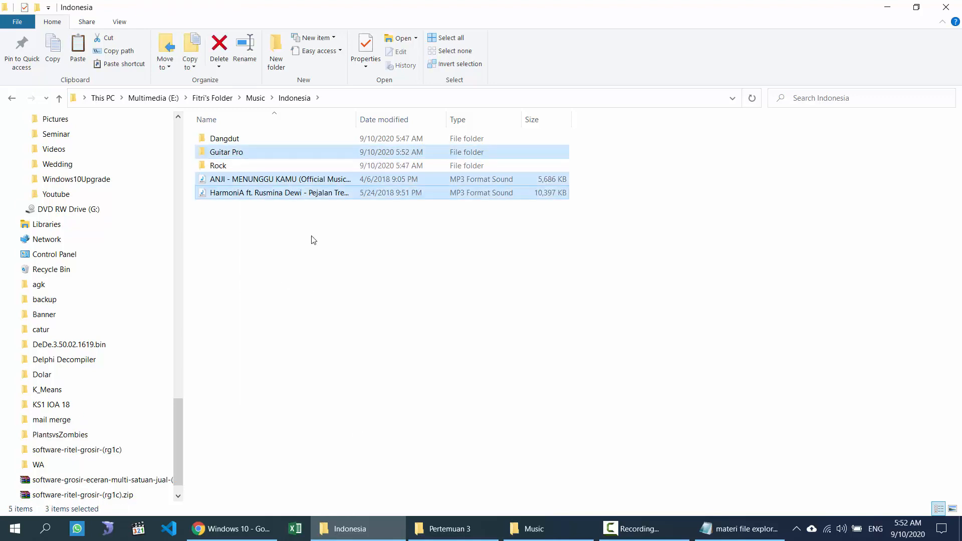
Create a new folder named Pop inside the Indonesia folder.
{"action": "left_click", "coordinate": [247, 181]}
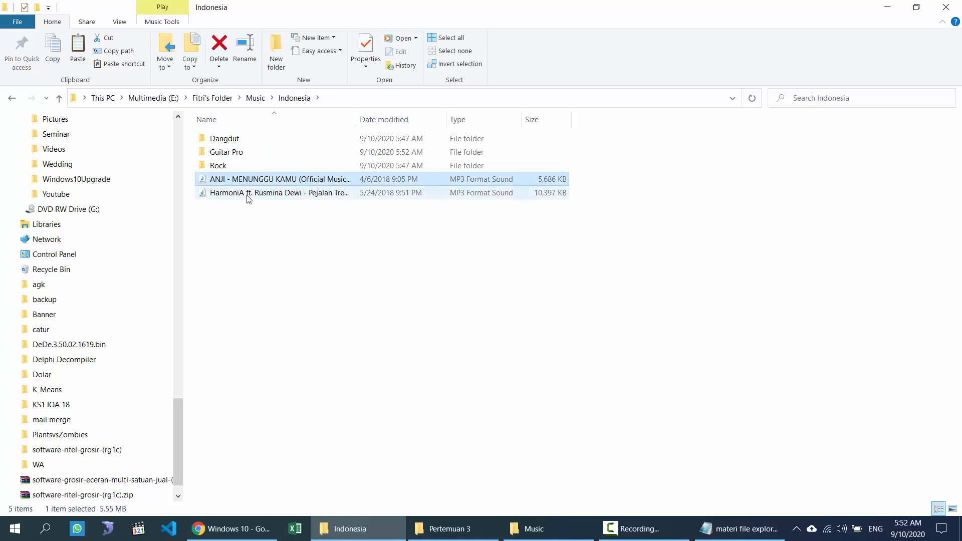
{"action": "left_click", "coordinate": [243, 225]}
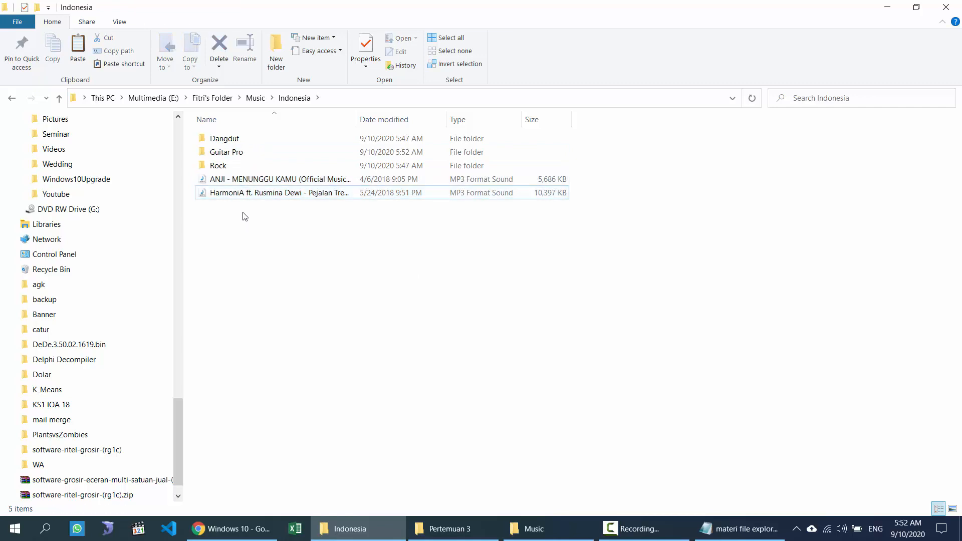
{"action": "left_click", "coordinate": [244, 183]}
{"action": "key", "text": "ctrl+shift+n"}
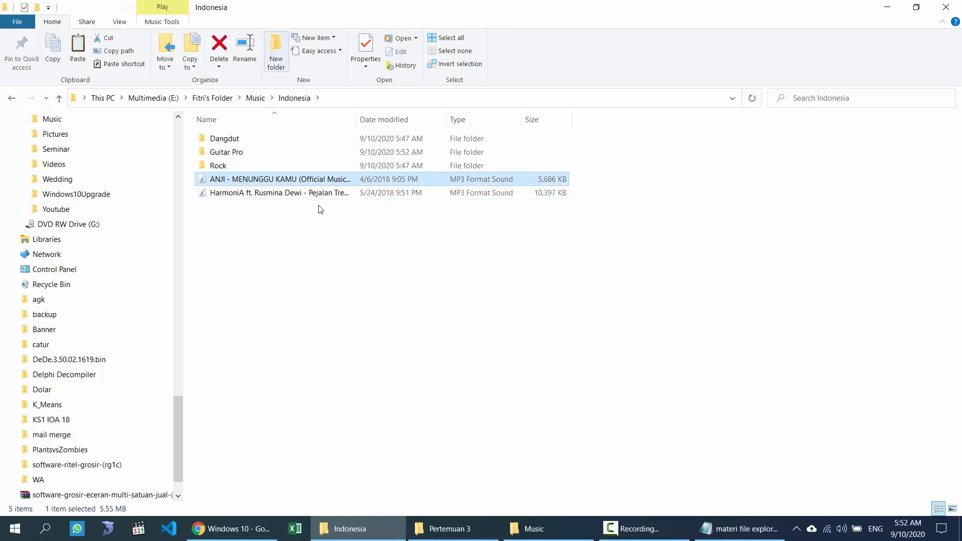
{"action": "type", "text": "Pop"}
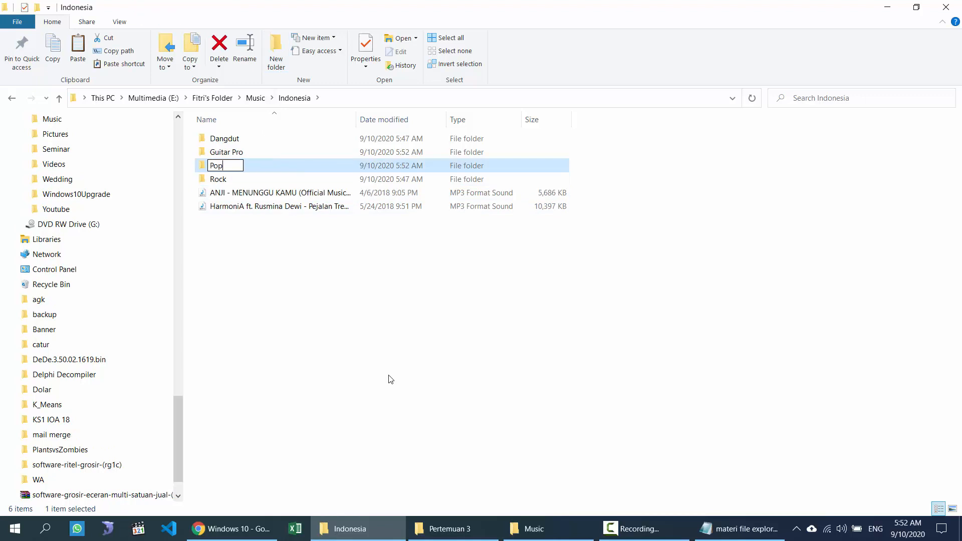
{"action": "key", "text": "Return"}
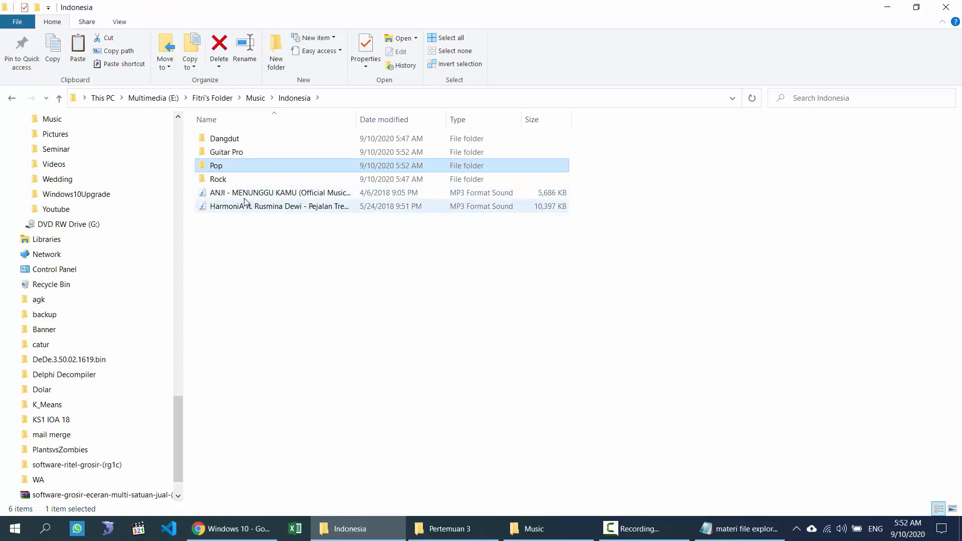
Move the song ANJI - MENUNGGU KAMU from the Indonesia folder into its Pop folder by cutting and pasting.
{"action": "left_click", "coordinate": [531, 529]}
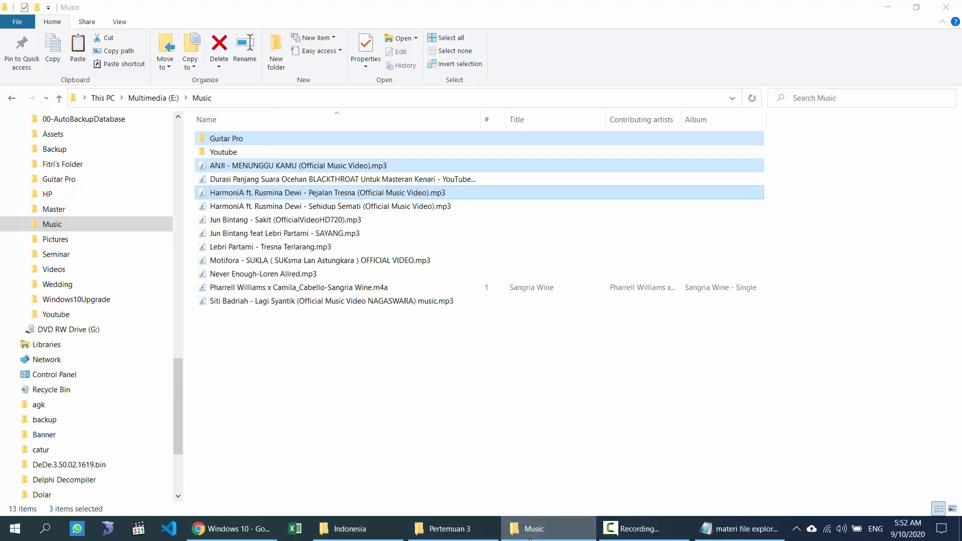
{"action": "left_click", "coordinate": [380, 528]}
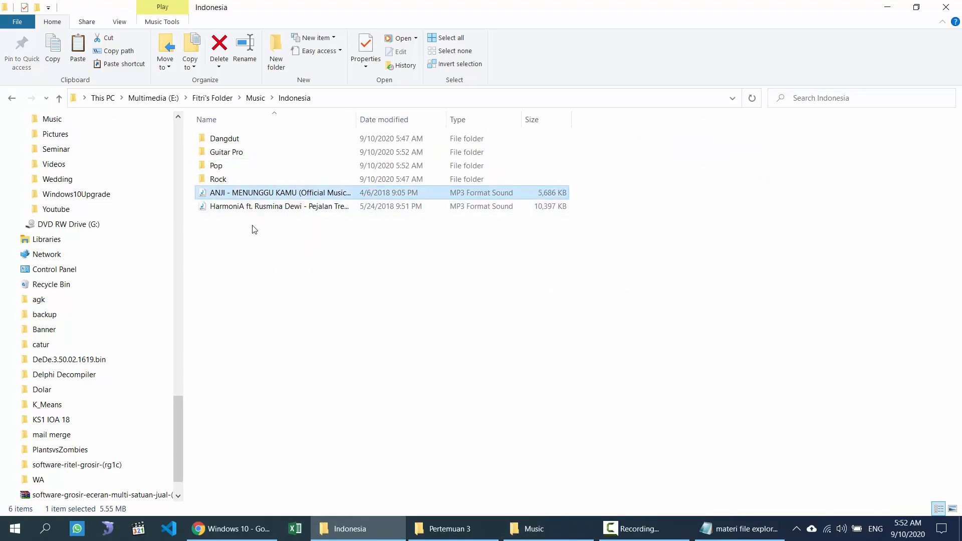
{"action": "right_click", "coordinate": [263, 191]}
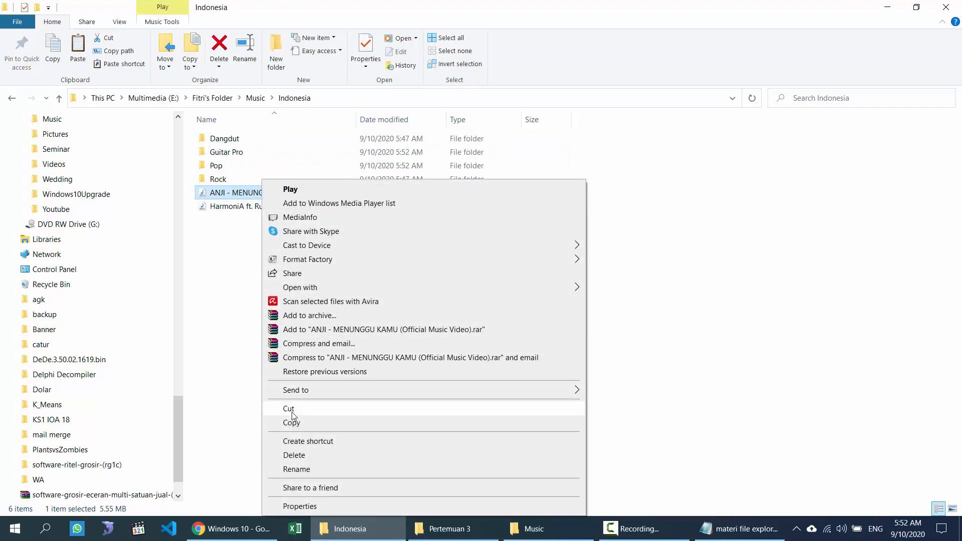
{"action": "left_click", "coordinate": [293, 422]}
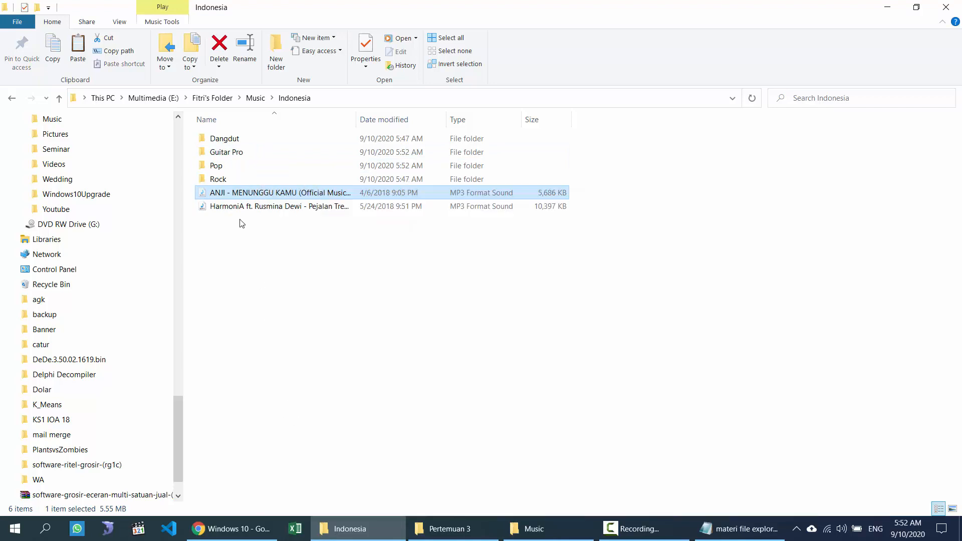
{"action": "left_click", "coordinate": [229, 263]}
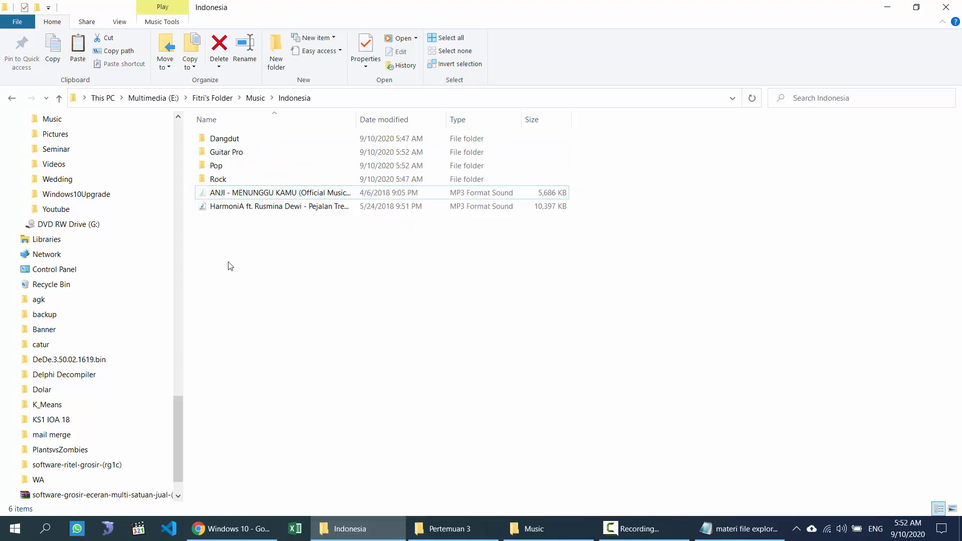
{"action": "double_click", "coordinate": [221, 173]}
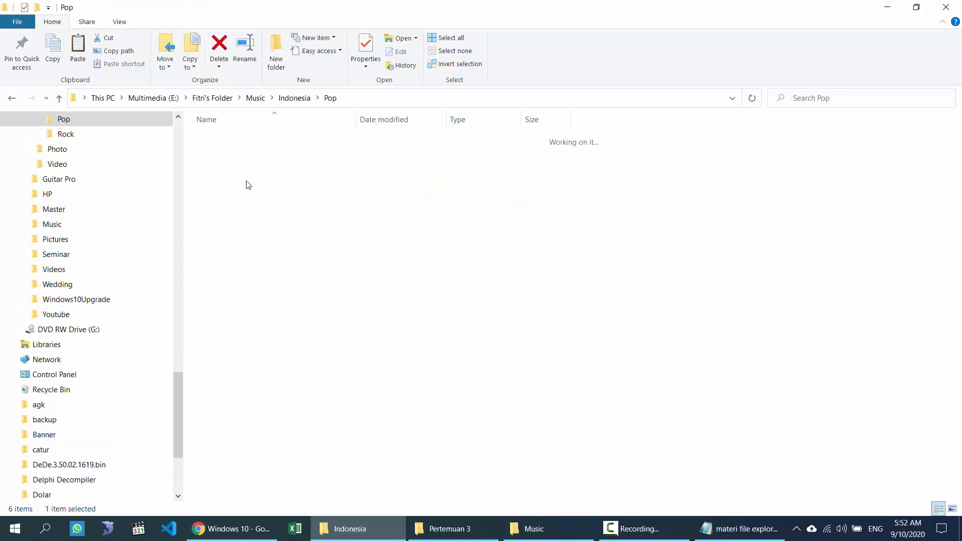
{"action": "right_click", "coordinate": [249, 181]}
{"action": "left_click", "coordinate": [278, 269]}
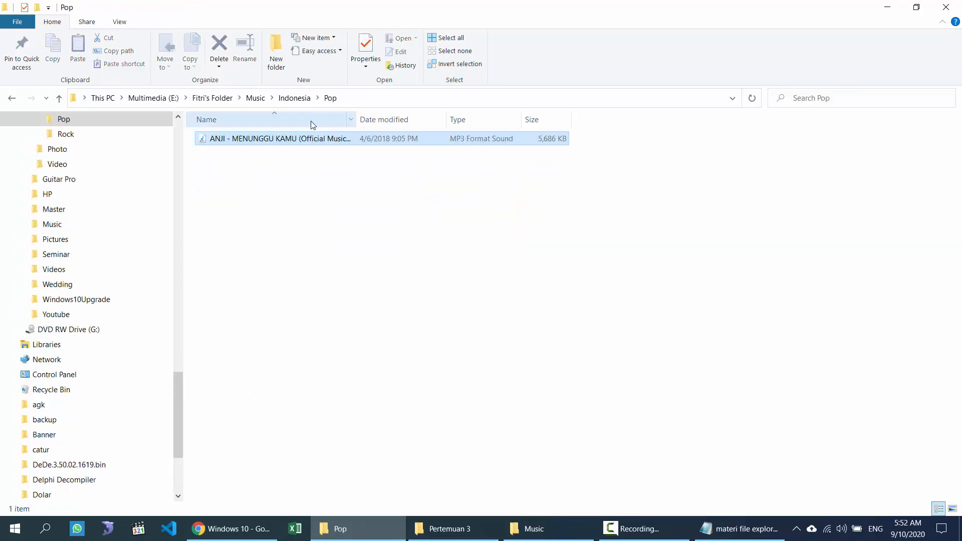
Return to the Indonesia folder and move the HarmoniA ft. Rusmina Dewi - Pejalan Tresna song directly into the Pop folder.
{"action": "left_click", "coordinate": [294, 97]}
{"action": "left_click", "coordinate": [230, 195]}
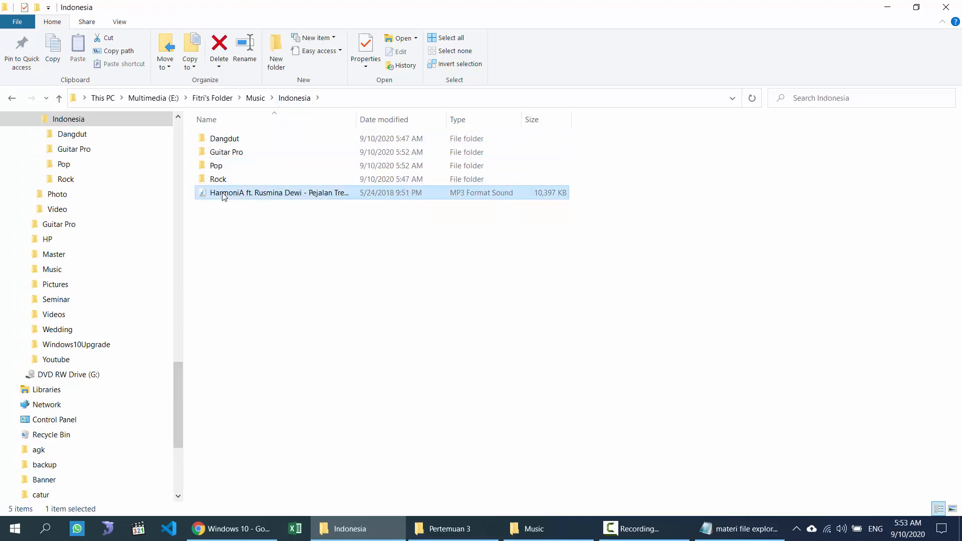
{"action": "left_click_drag", "start_coordinate": [231, 198], "coordinate": [231, 166]}
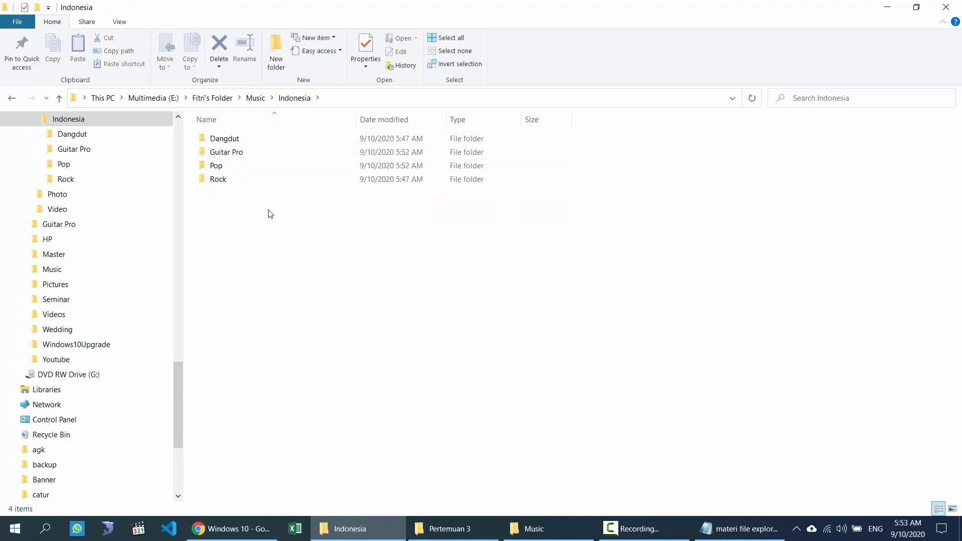
Open the Pop folder to check the moved songs, and bring up the Daftar Isi page of the PDF in Chrome.
{"action": "double_click", "coordinate": [216, 165]}
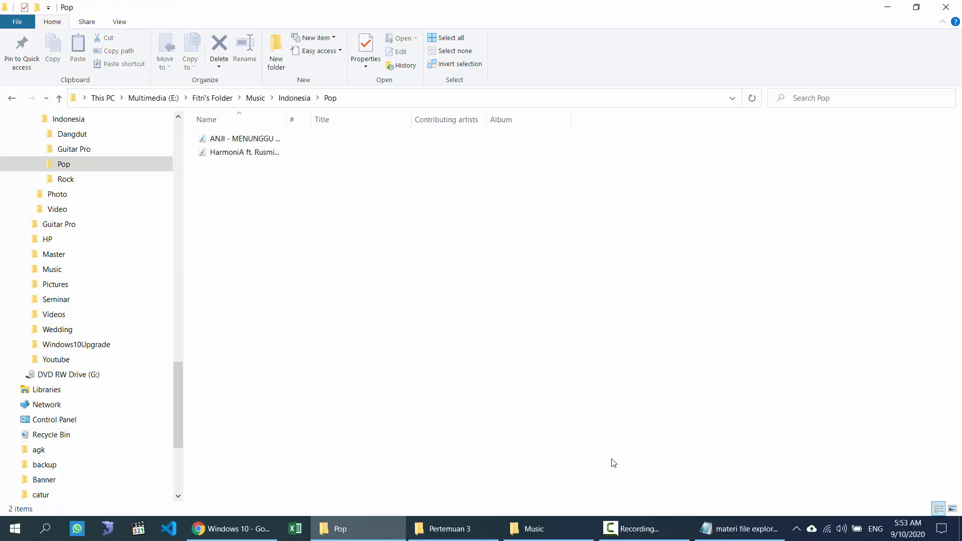
{"action": "left_click", "coordinate": [226, 540]}
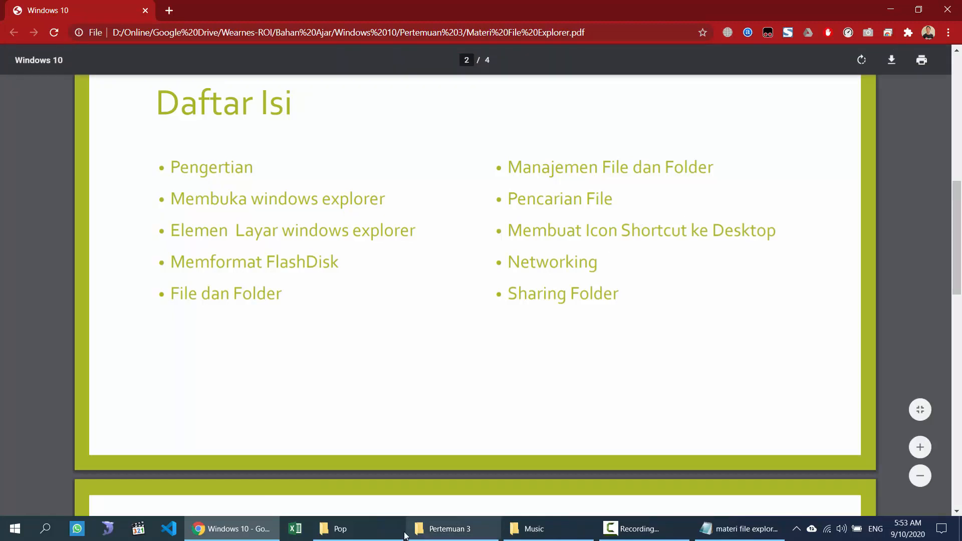
{"action": "left_click", "coordinate": [376, 533]}
{"action": "left_click", "coordinate": [450, 537]}
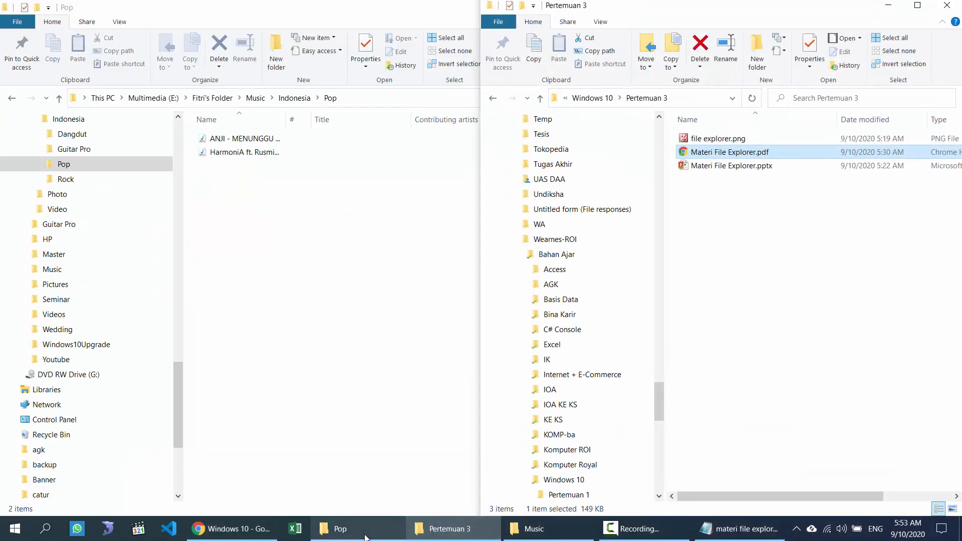
{"action": "left_click", "coordinate": [365, 536]}
{"action": "left_click", "coordinate": [148, 99]}
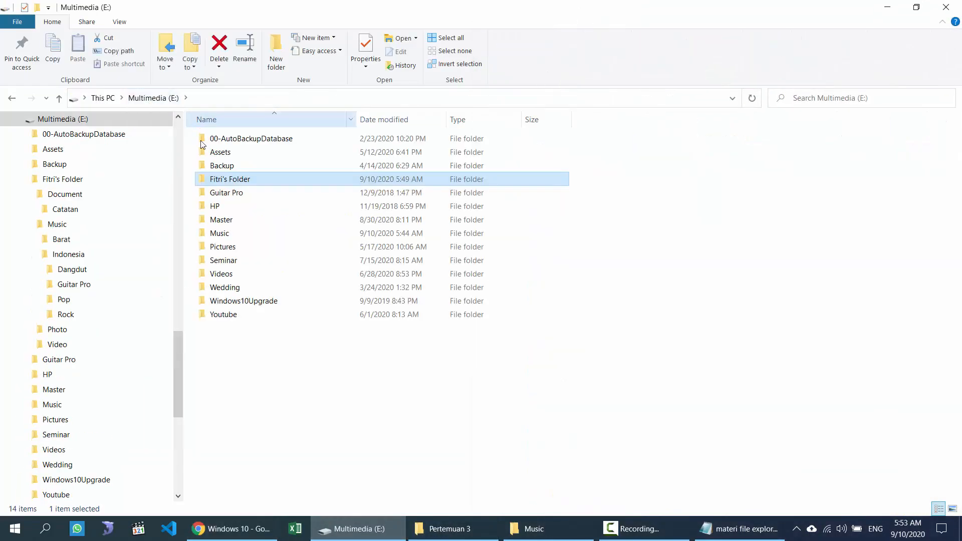
{"action": "left_click", "coordinate": [450, 530]}
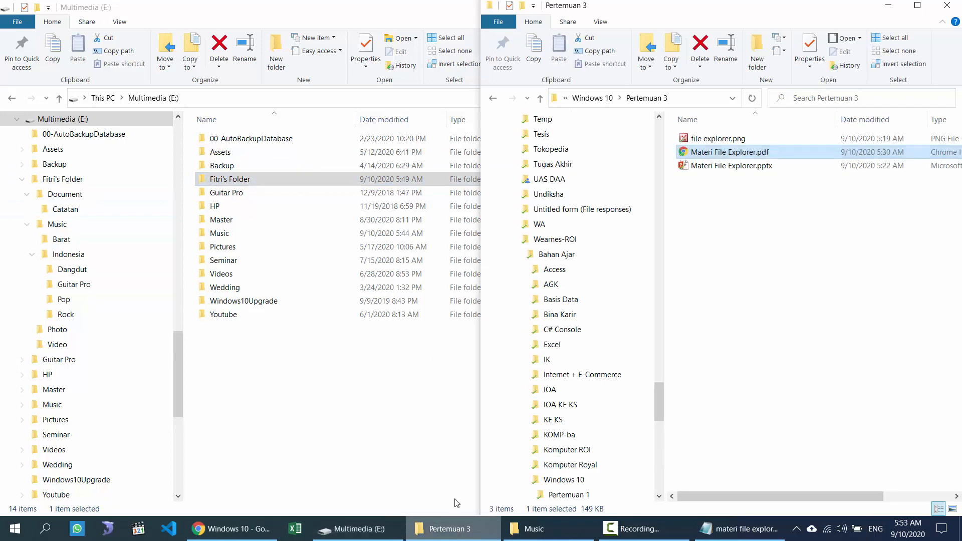
{"action": "left_click", "coordinate": [534, 529]}
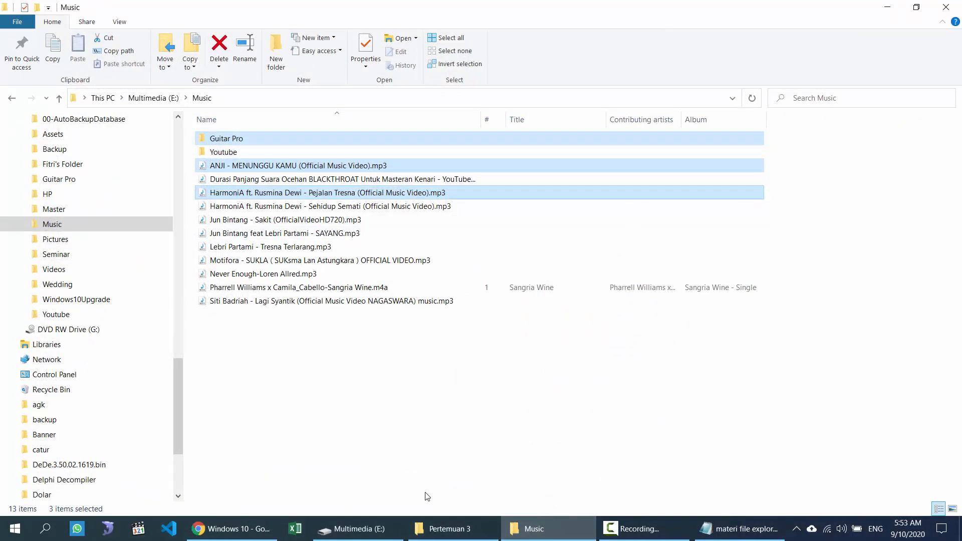
{"action": "left_click", "coordinate": [465, 531]}
{"action": "left_click", "coordinate": [359, 529]}
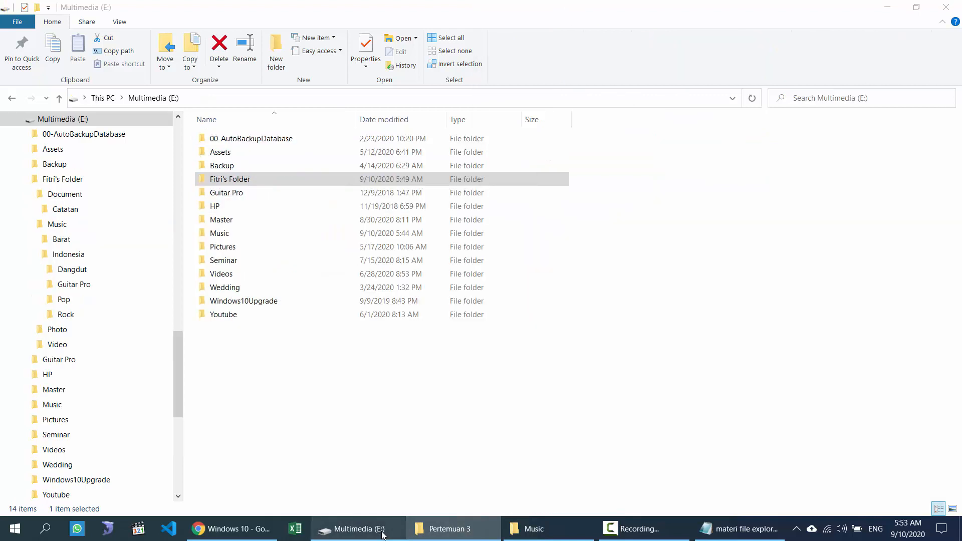
In the Music window, go to the personal folder on Multimedia (E:) and look inside its Document subfolder before returning to it.
{"action": "left_click", "coordinate": [551, 532]}
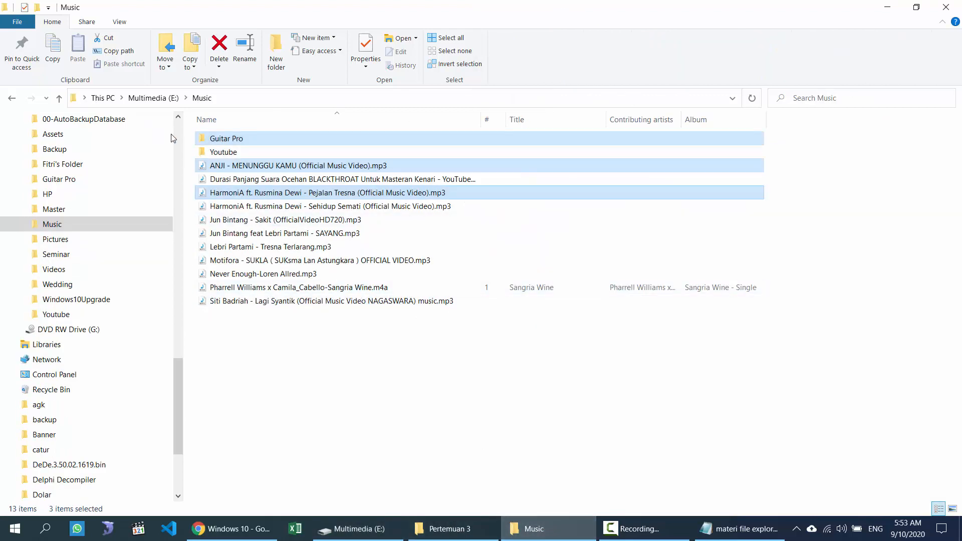
{"action": "left_click", "coordinate": [103, 98]}
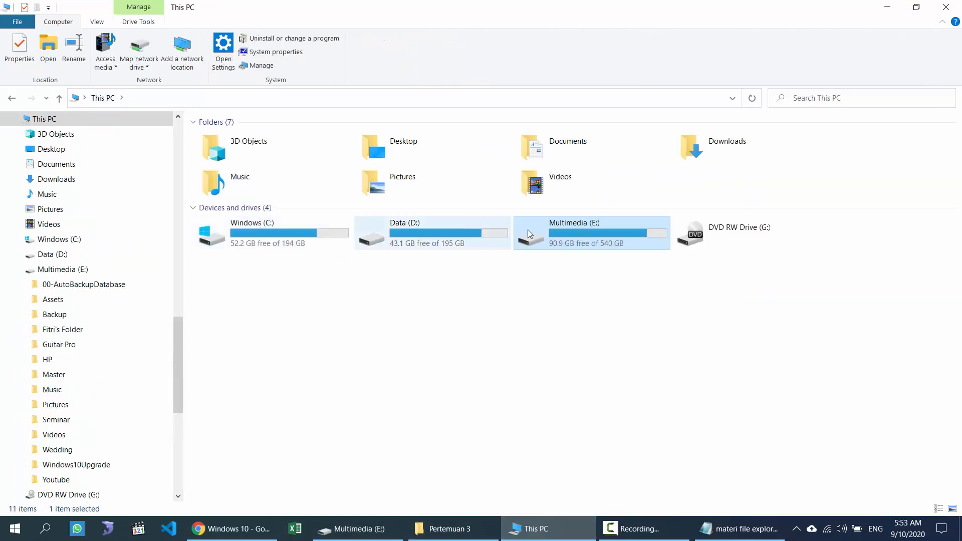
{"action": "double_click", "coordinate": [536, 228]}
{"action": "double_click", "coordinate": [223, 181]}
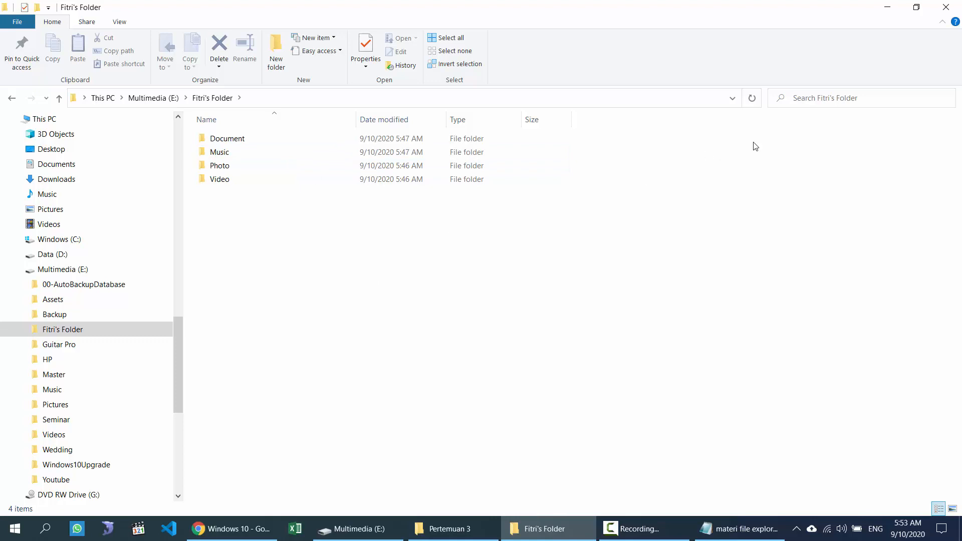
{"action": "double_click", "coordinate": [234, 141]}
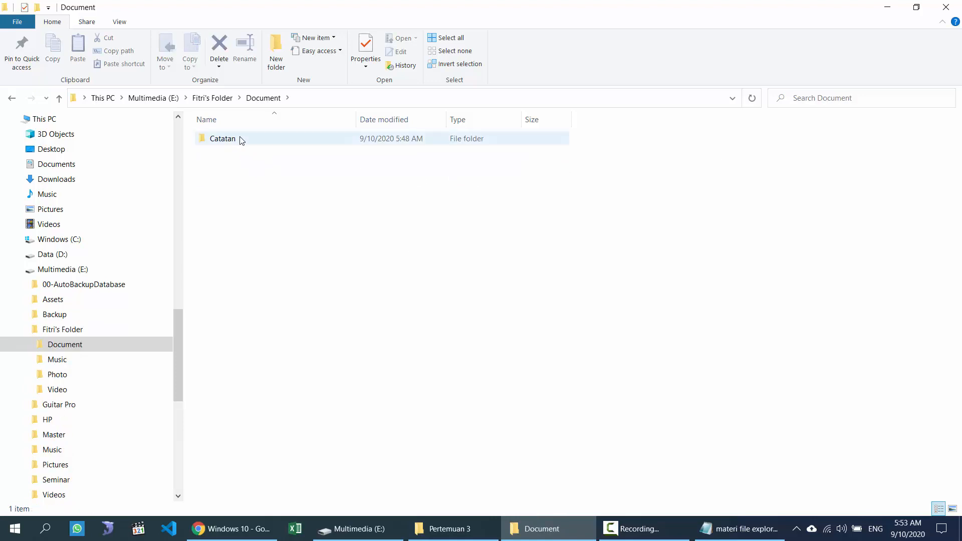
{"action": "left_click", "coordinate": [217, 98]}
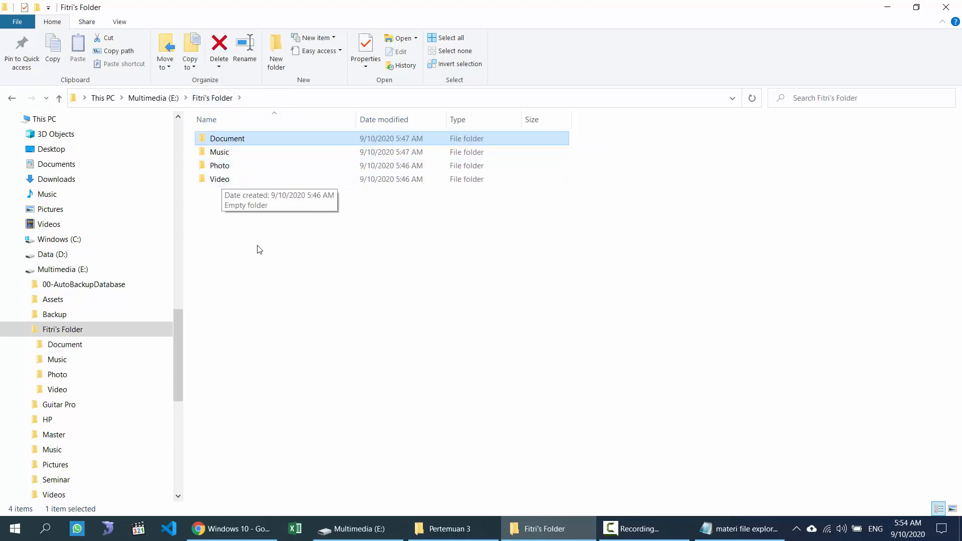
Search the personal folder and its Document, Music, Photo and Video subfolders for "materi".
{"action": "left_click_drag", "start_coordinate": [259, 246], "coordinate": [215, 134]}
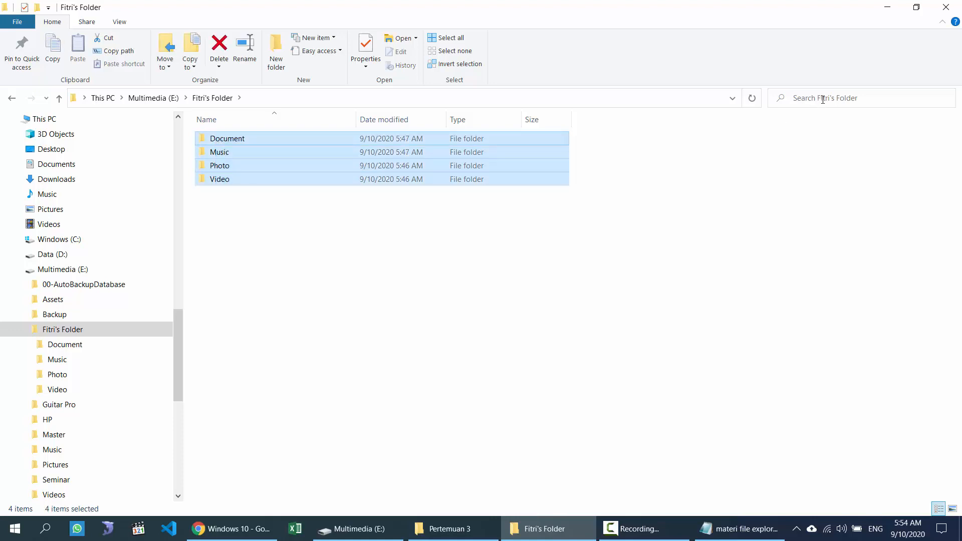
{"action": "left_click", "coordinate": [326, 249]}
{"action": "left_click", "coordinate": [856, 98]}
{"action": "type", "text": "materi"}
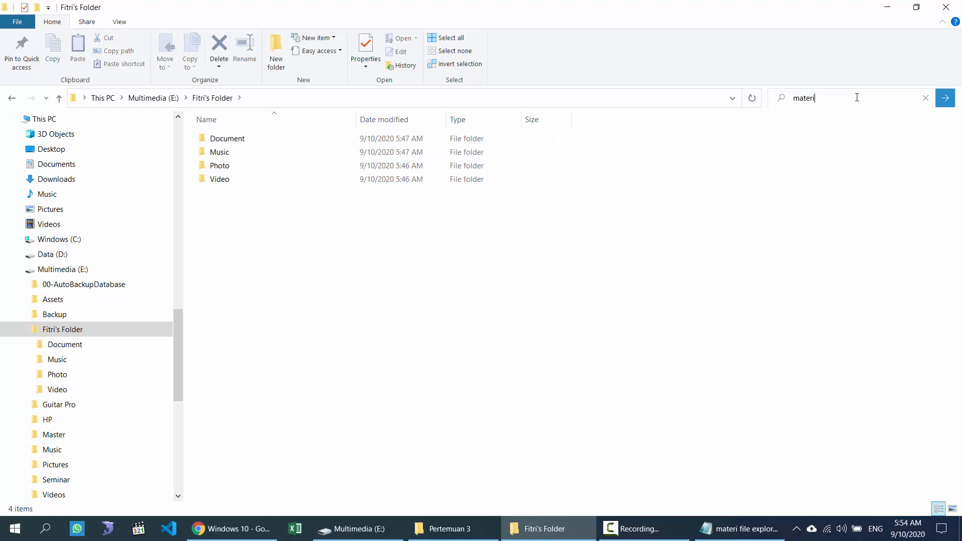
{"action": "key", "text": "Return"}
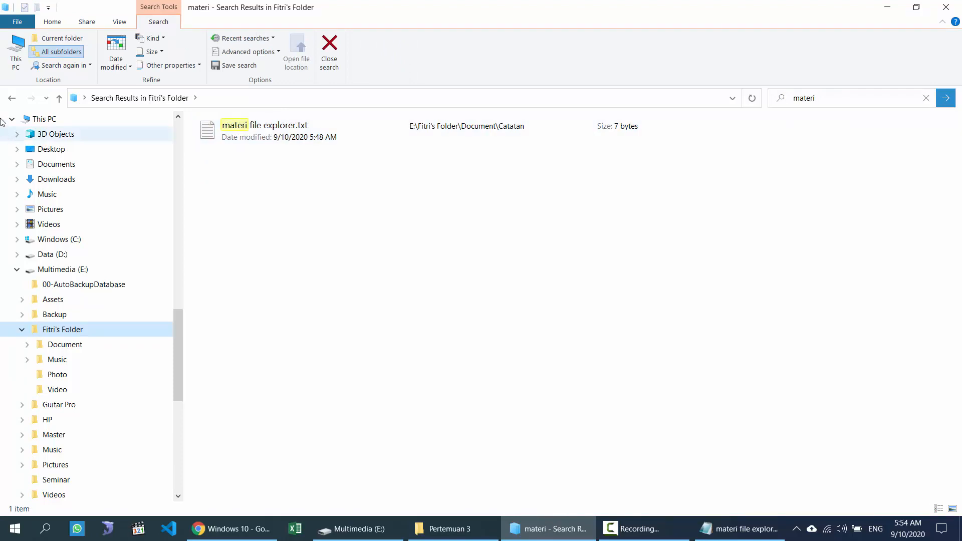
Search the Document folder by the file extension "txt", and return to the folder from the search results.
{"action": "left_click", "coordinate": [11, 98]}
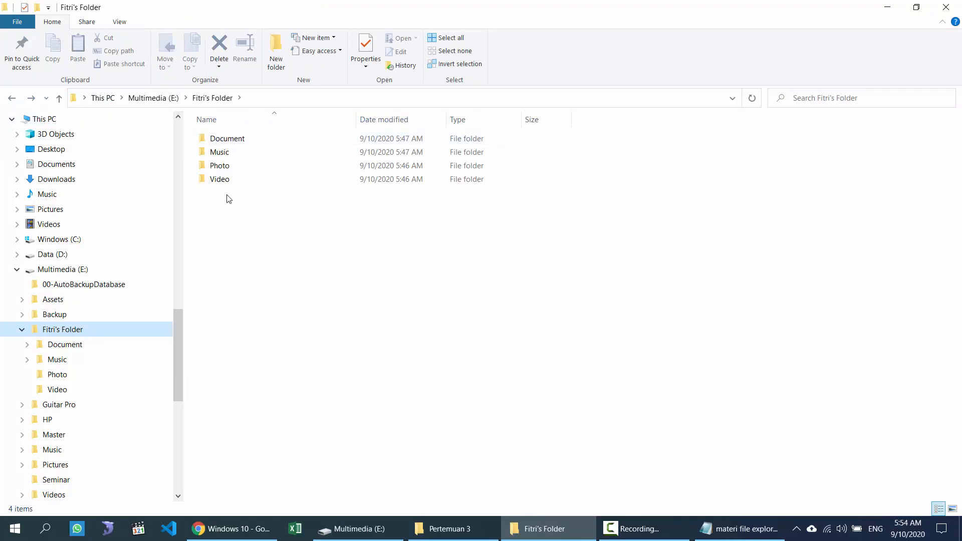
{"action": "double_click", "coordinate": [218, 144]}
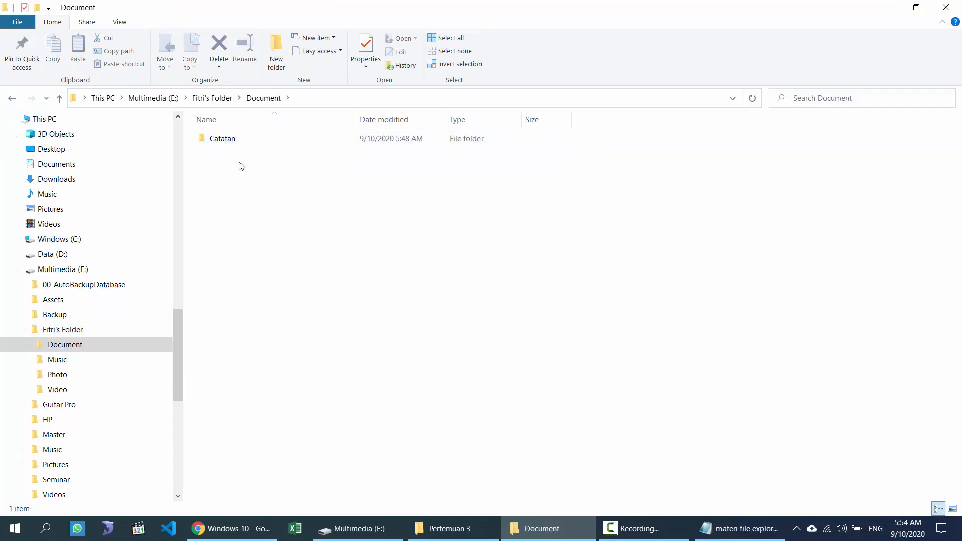
{"action": "left_click", "coordinate": [846, 99]}
{"action": "left_click", "coordinate": [474, 318]}
{"action": "left_click", "coordinate": [805, 101]}
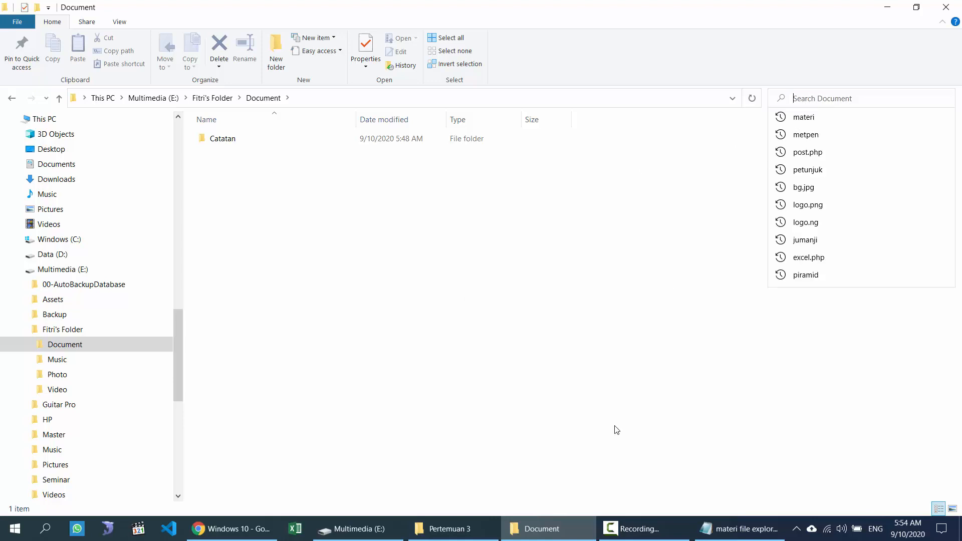
{"action": "type", "text": "txt"}
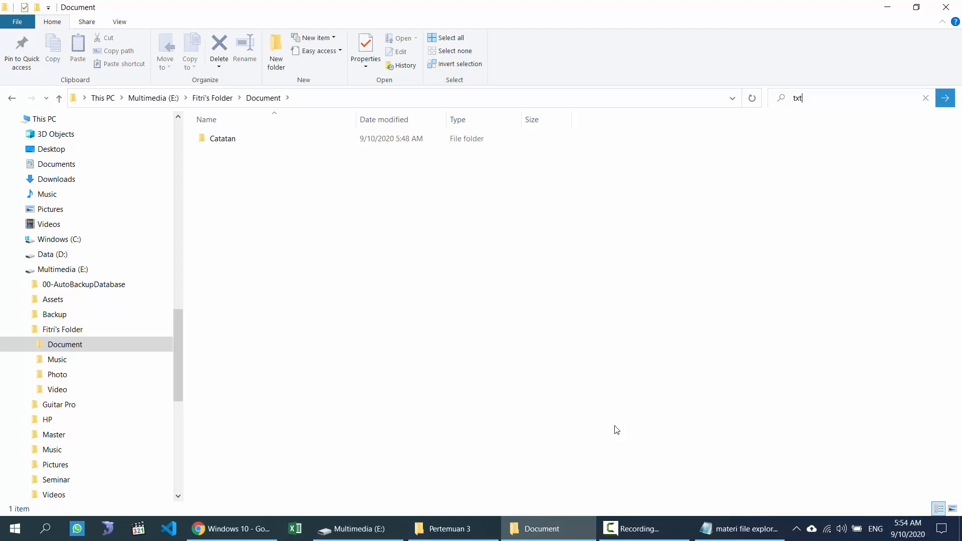
{"action": "key", "text": "Return"}
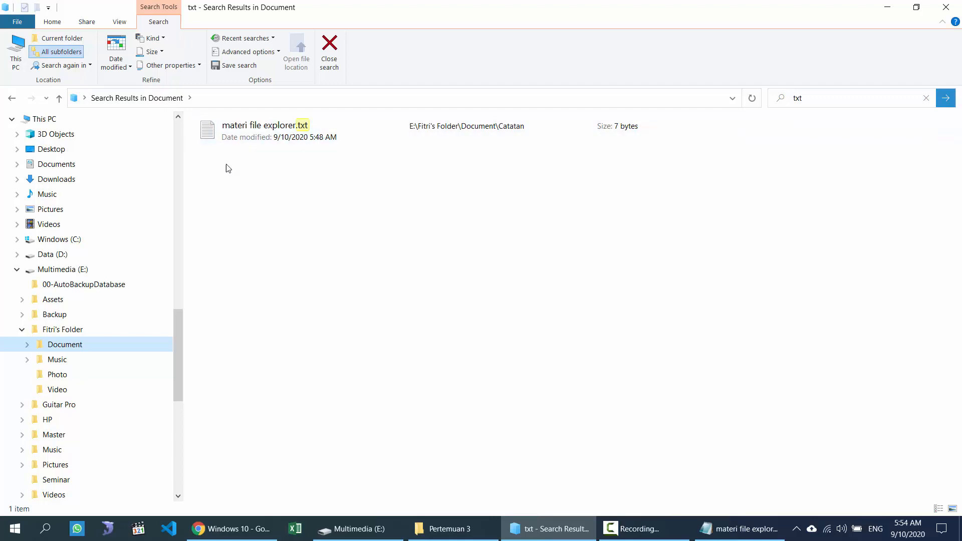
{"action": "left_click", "coordinate": [12, 98]}
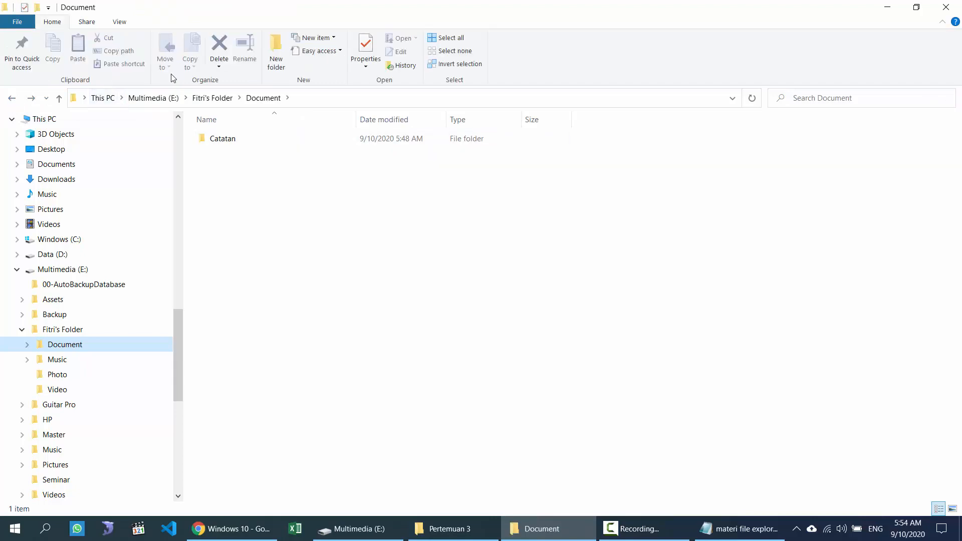
Review the Daftar Isi topics in the Chrome PDF, and minimise the open windows to show the desktop.
{"action": "left_click", "coordinate": [120, 22]}
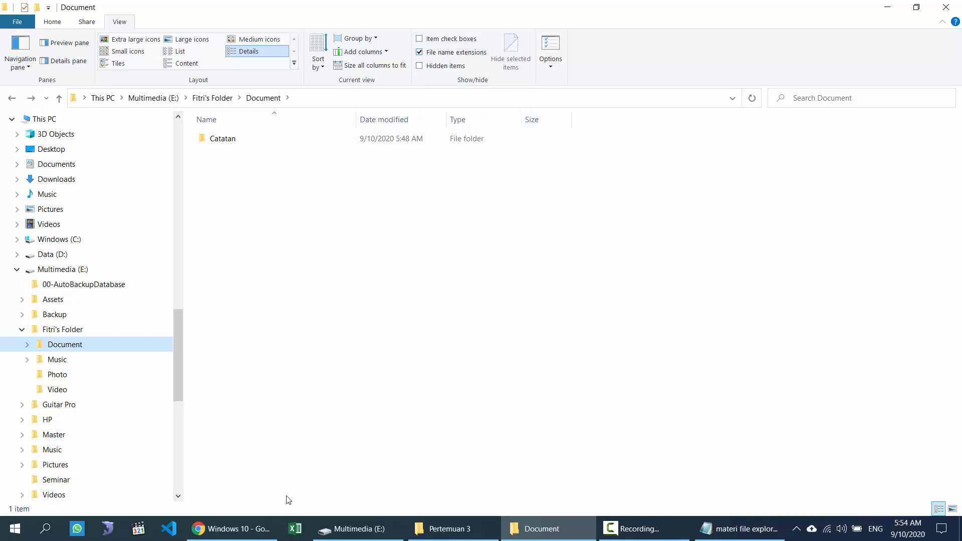
{"action": "left_click", "coordinate": [265, 529]}
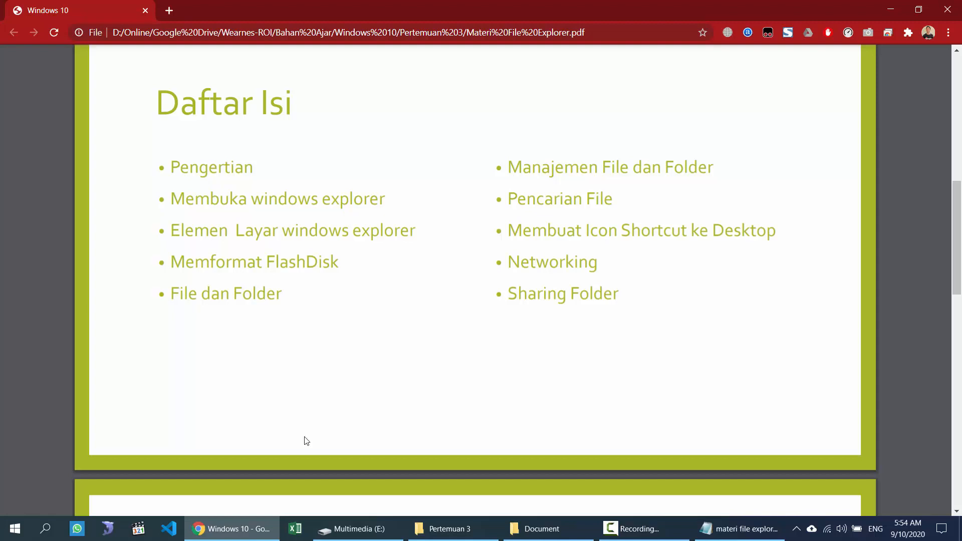
{"action": "left_click", "coordinate": [233, 529]}
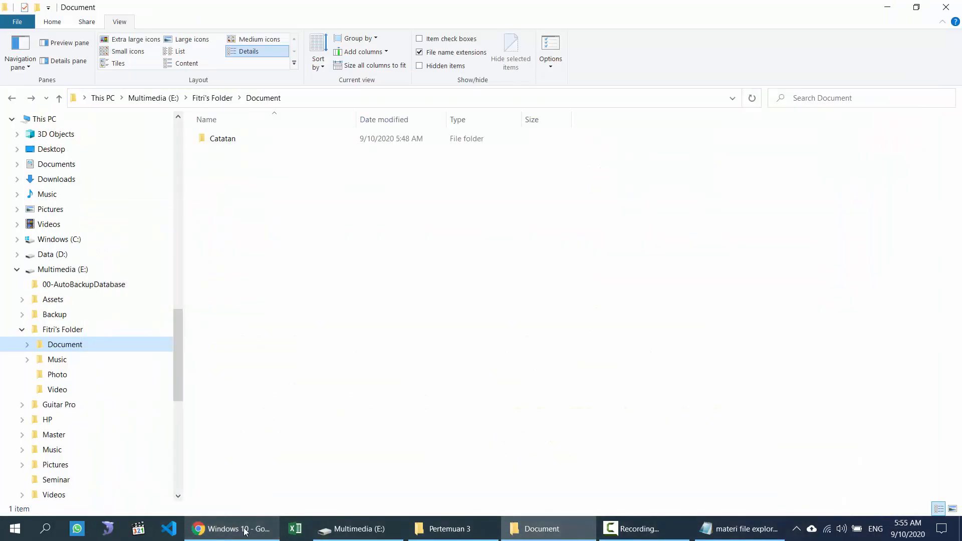
{"action": "left_click", "coordinate": [887, 7]}
{"action": "left_click", "coordinate": [882, 6]}
{"action": "left_click", "coordinate": [886, 6]}
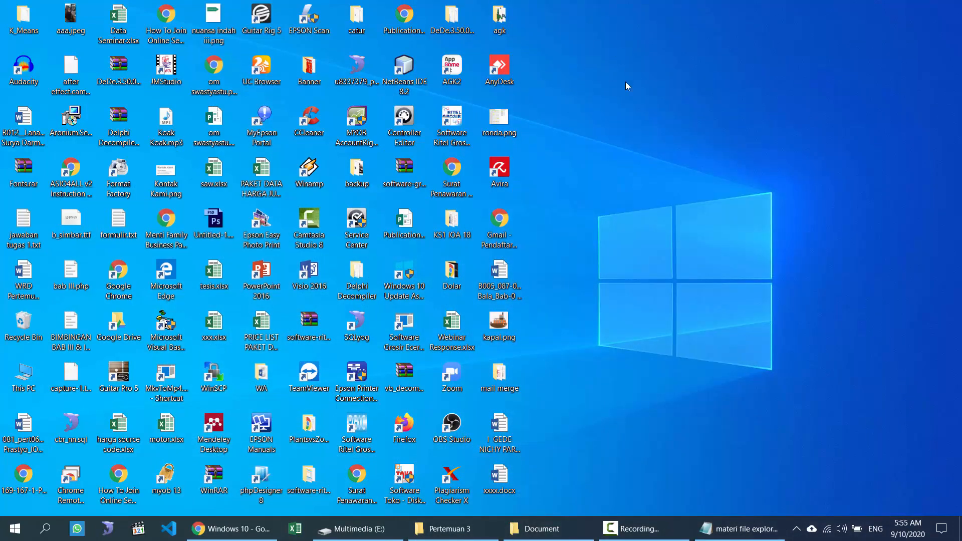
{"action": "left_click", "coordinate": [504, 33]}
Create a desktop shortcut to the Document folder located in the personal folder on Multimedia (E:).
{"action": "left_click", "coordinate": [475, 534]}
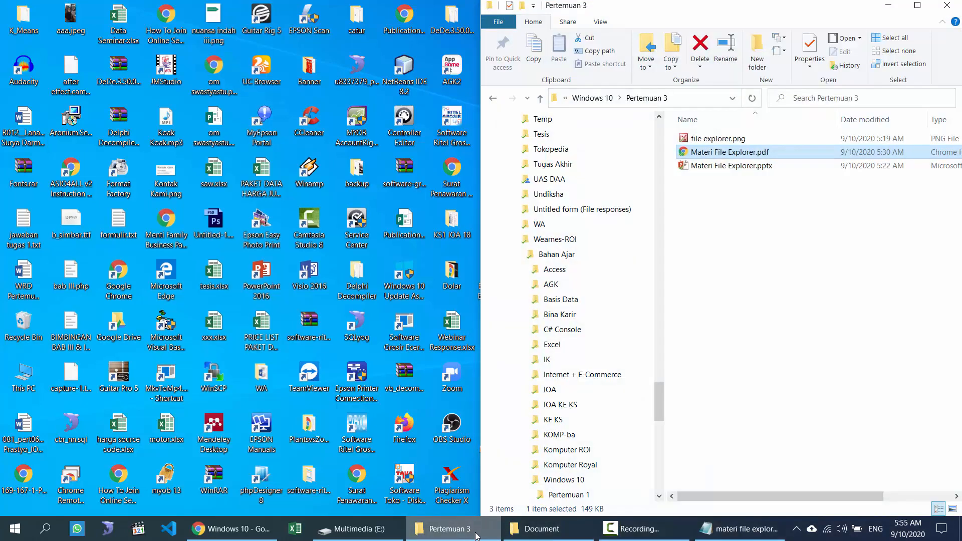
{"action": "left_click", "coordinate": [546, 529]}
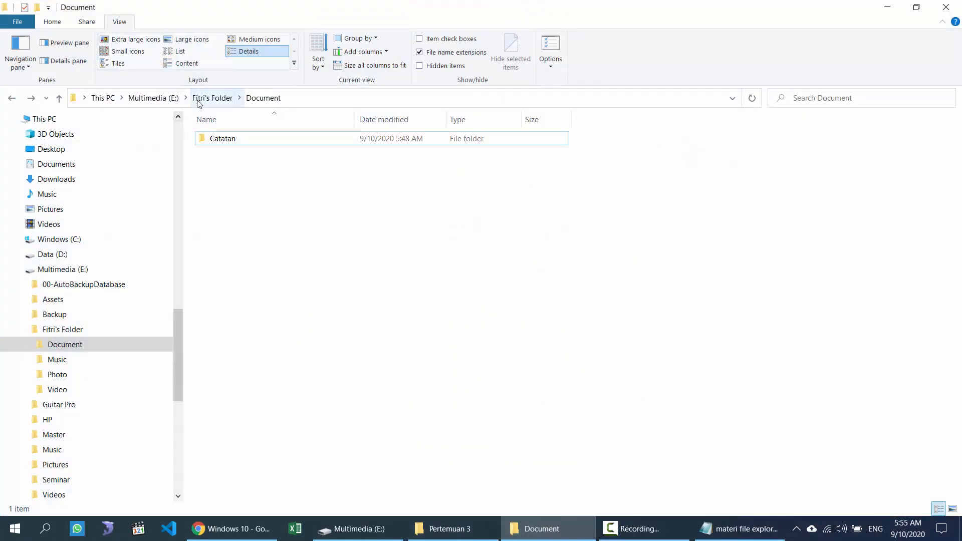
{"action": "left_click", "coordinate": [212, 98]}
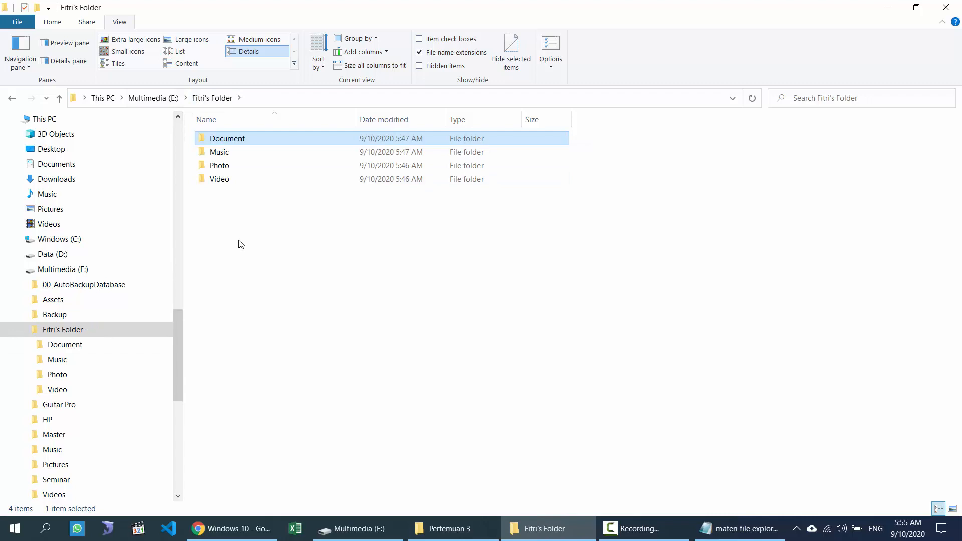
{"action": "right_click", "coordinate": [225, 144]}
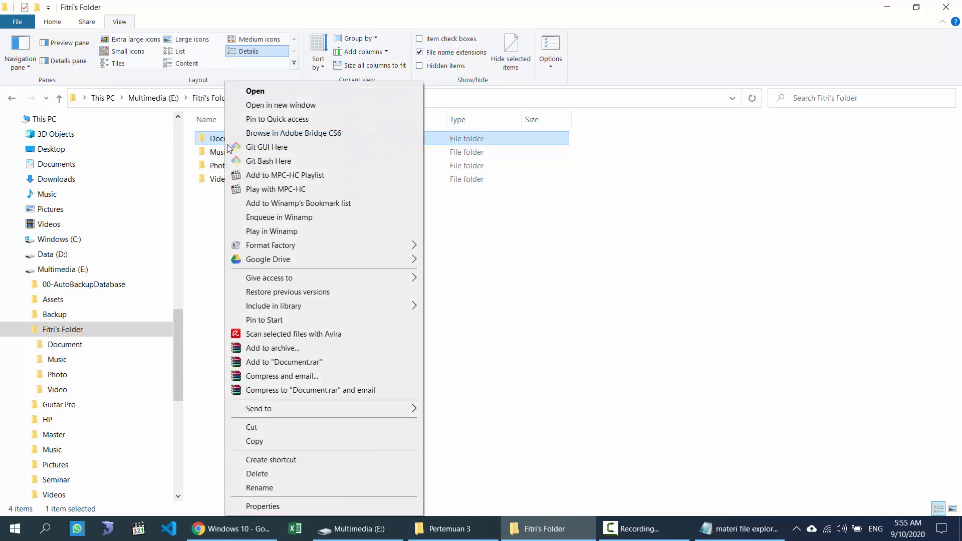
{"action": "mouse_move", "coordinate": [365, 410]}
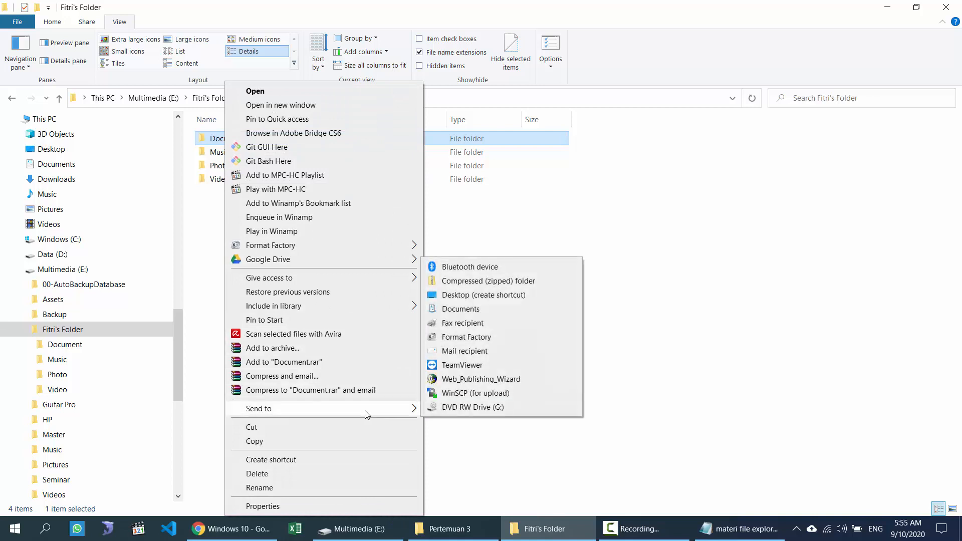
{"action": "left_click", "coordinate": [450, 296]}
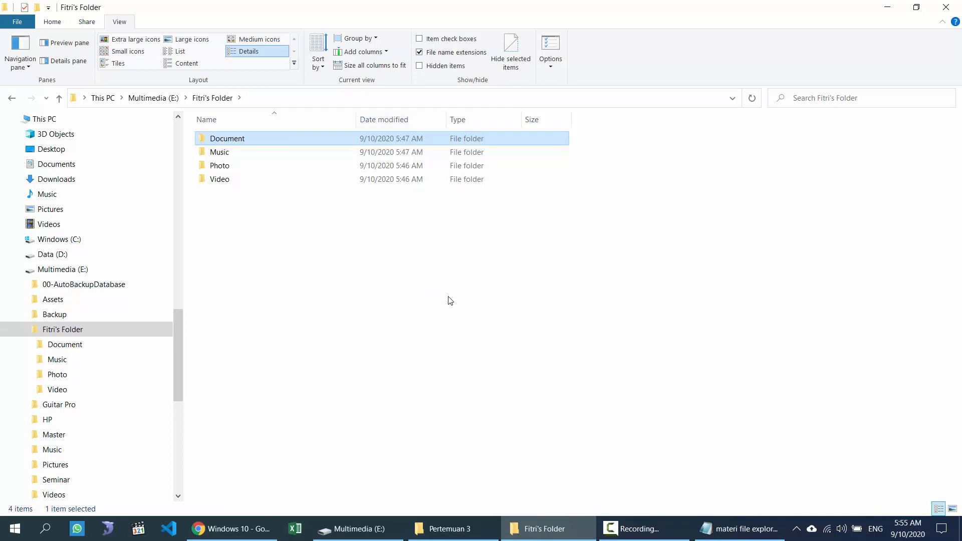
Minimise the open folder windows and move the Document shortcut to an empty area of the desktop, away from the other icons.
{"action": "left_click", "coordinate": [887, 7]}
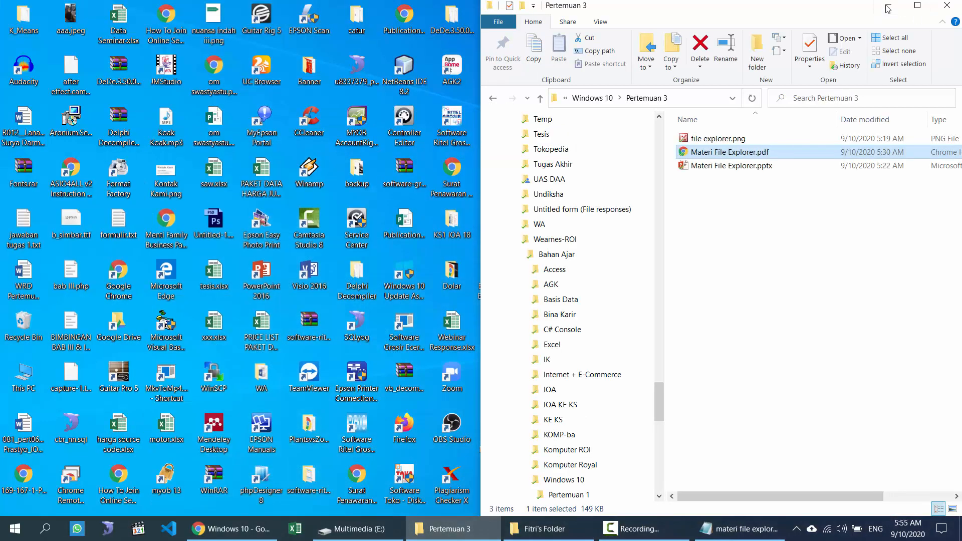
{"action": "left_click", "coordinate": [889, 9]}
{"action": "left_click", "coordinate": [561, 35]}
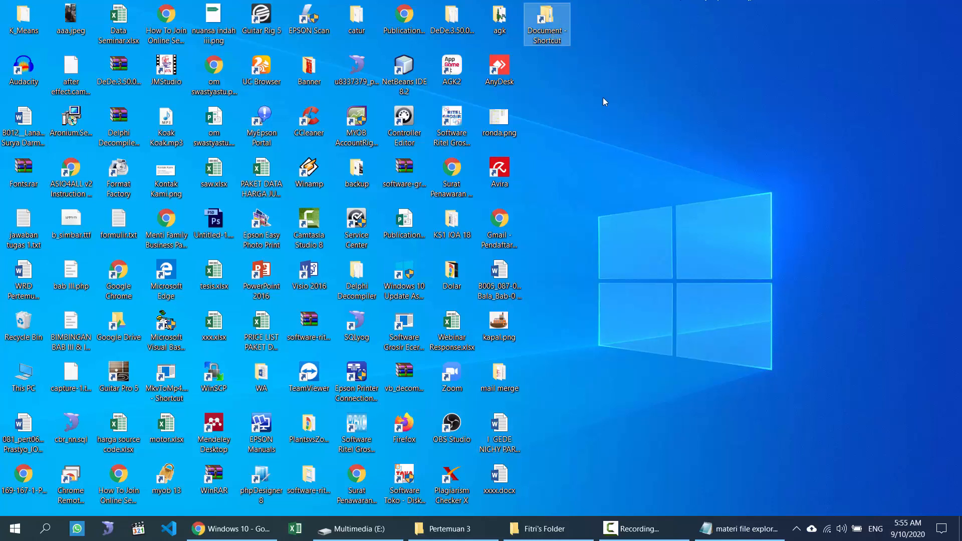
{"action": "left_click_drag", "start_coordinate": [546, 22], "coordinate": [815, 56]}
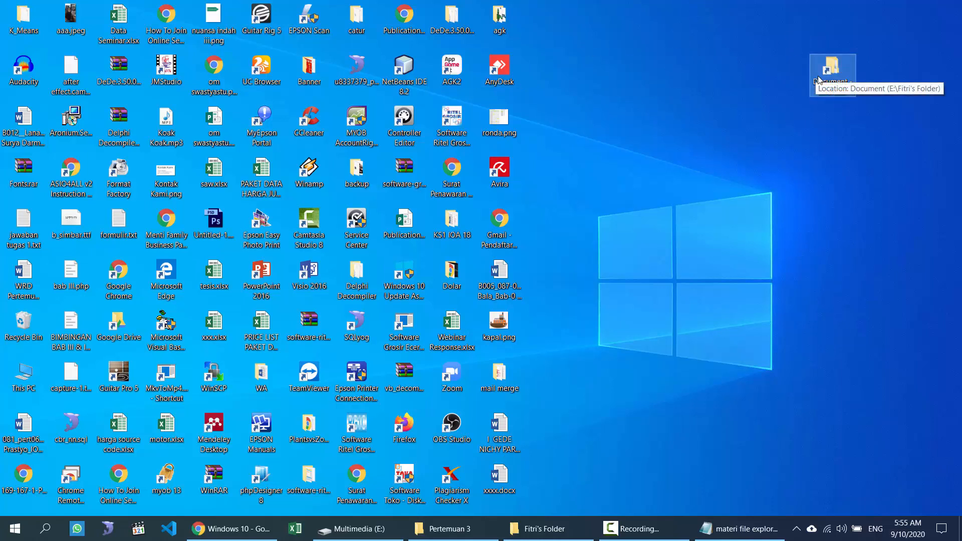
Rename the Document shortcut on the desktop as "Dokumen Saya Penting".
{"action": "left_click", "coordinate": [836, 79]}
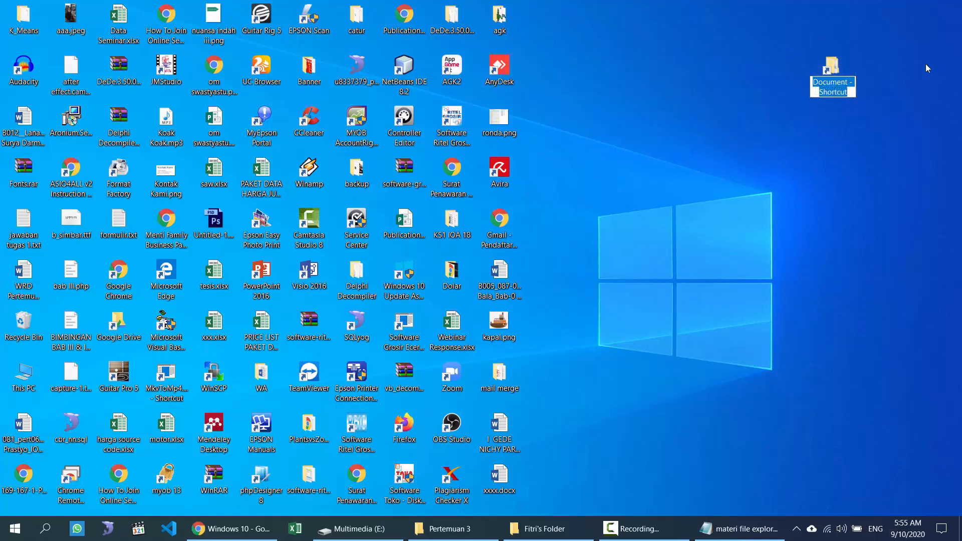
{"action": "type", "text": "Dokumen Saya Penting"}
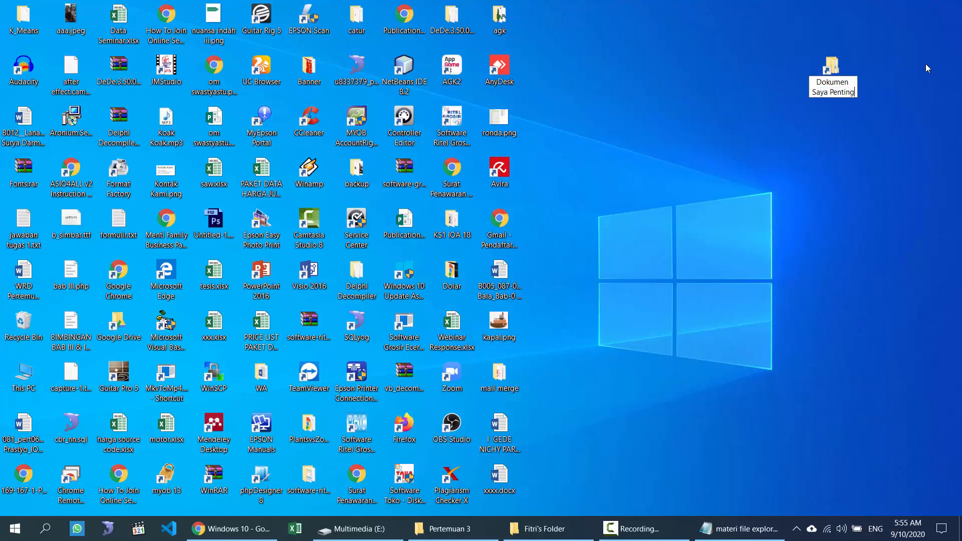
{"action": "key", "text": "Return"}
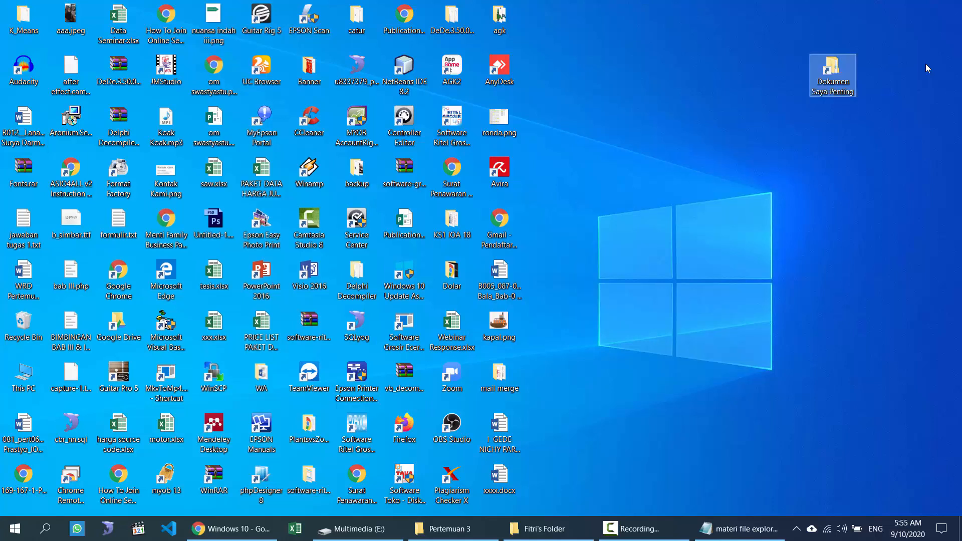
Open the Document folder through the Dokumen Saya Penting shortcut, and close the separate window showing the personal folder.
{"action": "double_click", "coordinate": [833, 84]}
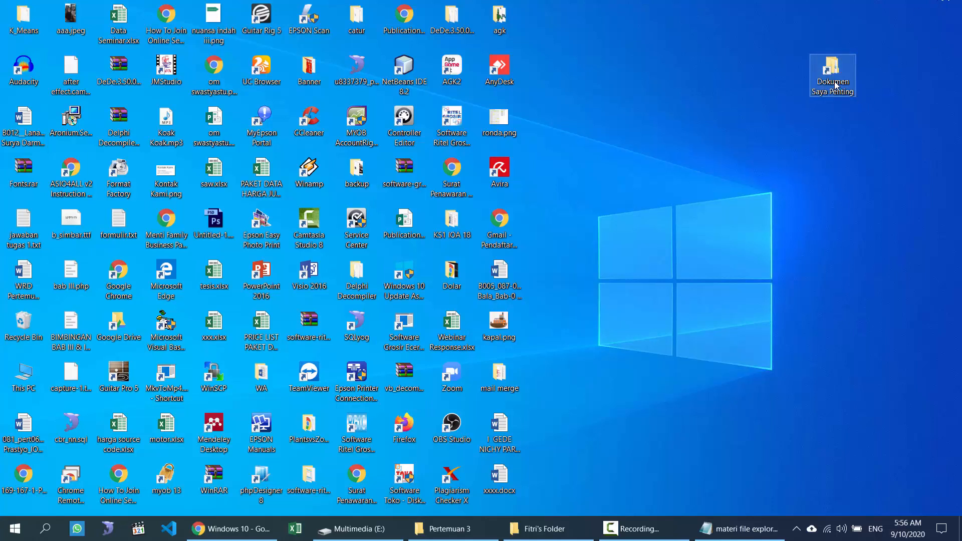
{"action": "left_click", "coordinate": [885, 136]}
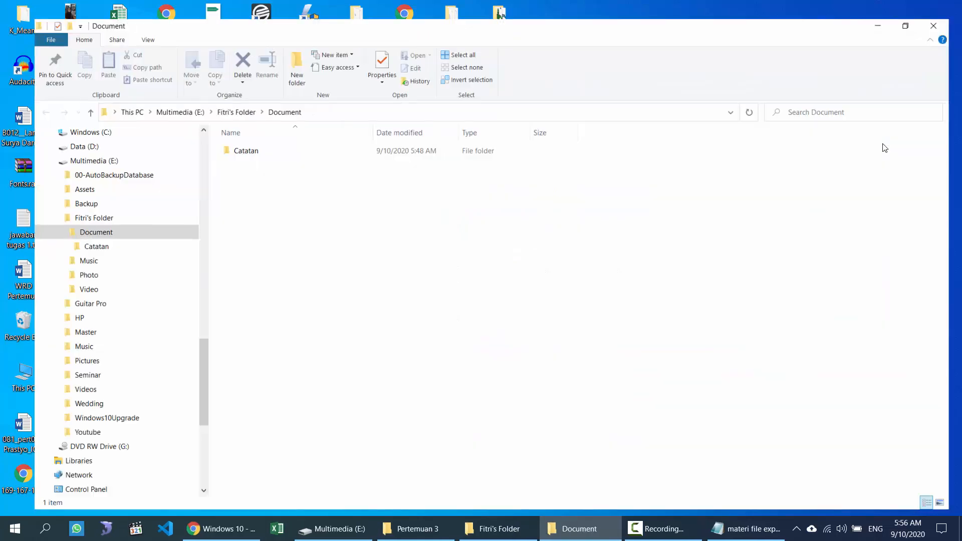
{"action": "left_click", "coordinate": [502, 530]}
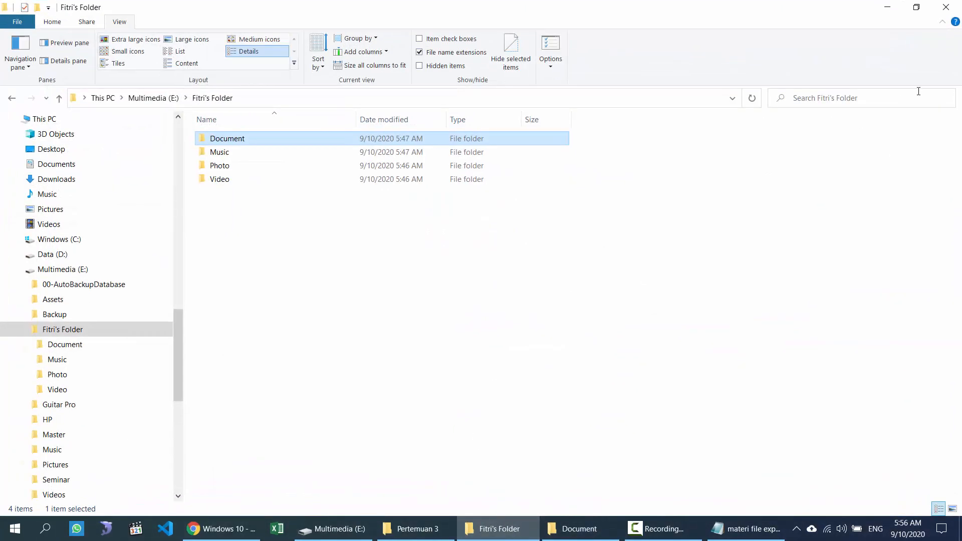
{"action": "left_click", "coordinate": [946, 7]}
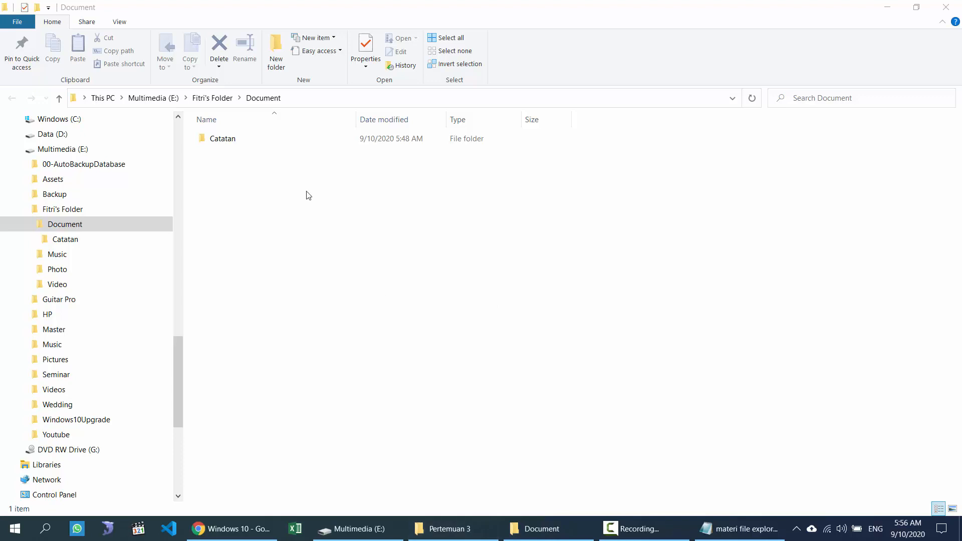
Review the Networking and Sharing Folder topics on the Daftar Isi page of the PDF in Chrome.
{"action": "left_click", "coordinate": [231, 529]}
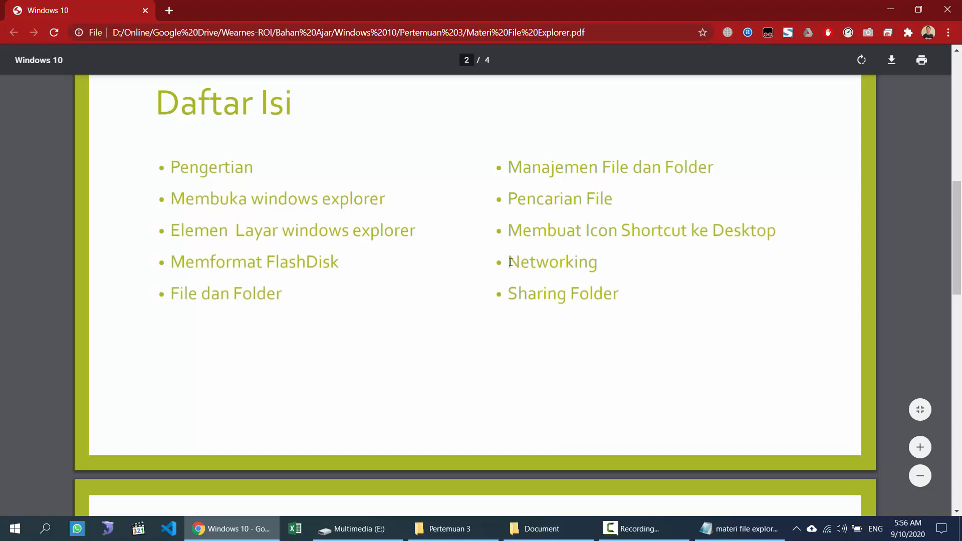
{"action": "left_click_drag", "start_coordinate": [509, 262], "coordinate": [597, 261]}
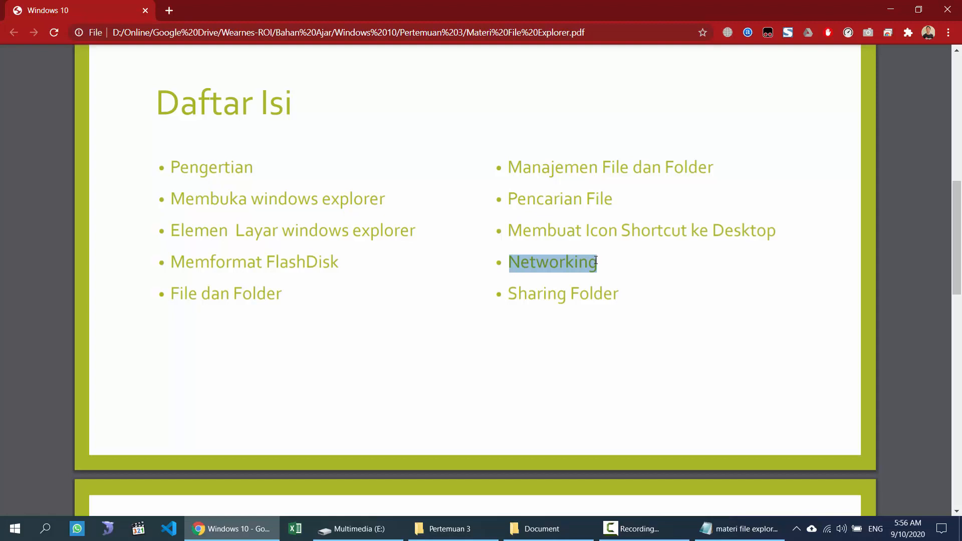
{"action": "left_click", "coordinate": [600, 261]}
{"action": "left_click_drag", "start_coordinate": [568, 260], "coordinate": [516, 274]}
{"action": "left_click", "coordinate": [522, 282]}
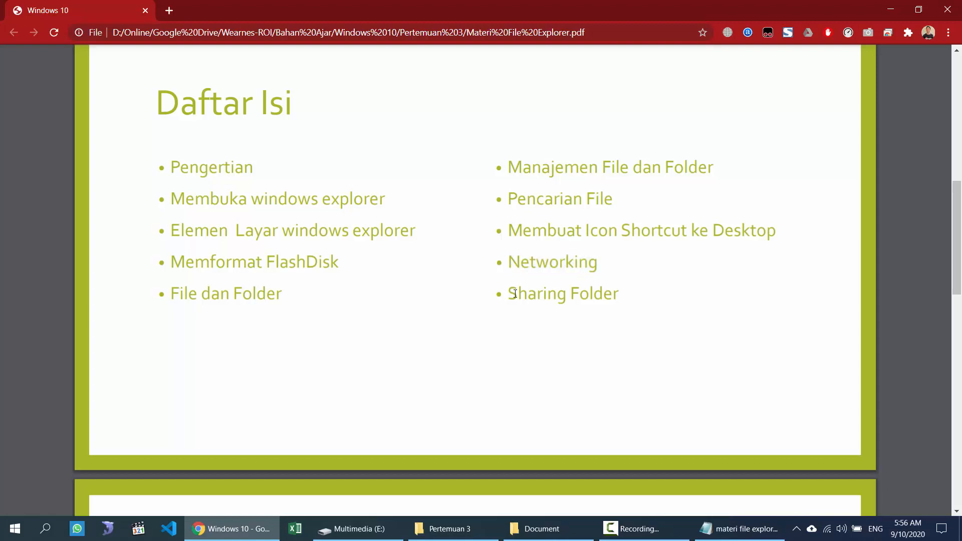
{"action": "left_click_drag", "start_coordinate": [515, 293], "coordinate": [556, 294]}
{"action": "left_click", "coordinate": [646, 300]}
Return to the Document folder window, enter "\\" as the location to view the suggested network computers, and abandon the entry.
{"action": "left_click", "coordinate": [541, 529]}
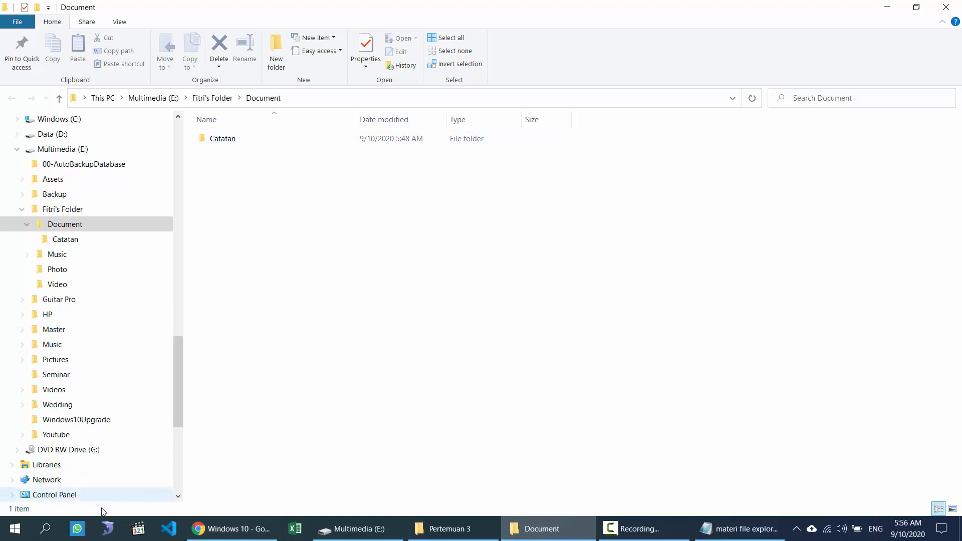
{"action": "left_click", "coordinate": [20, 528]}
{"action": "left_click", "coordinate": [20, 528]}
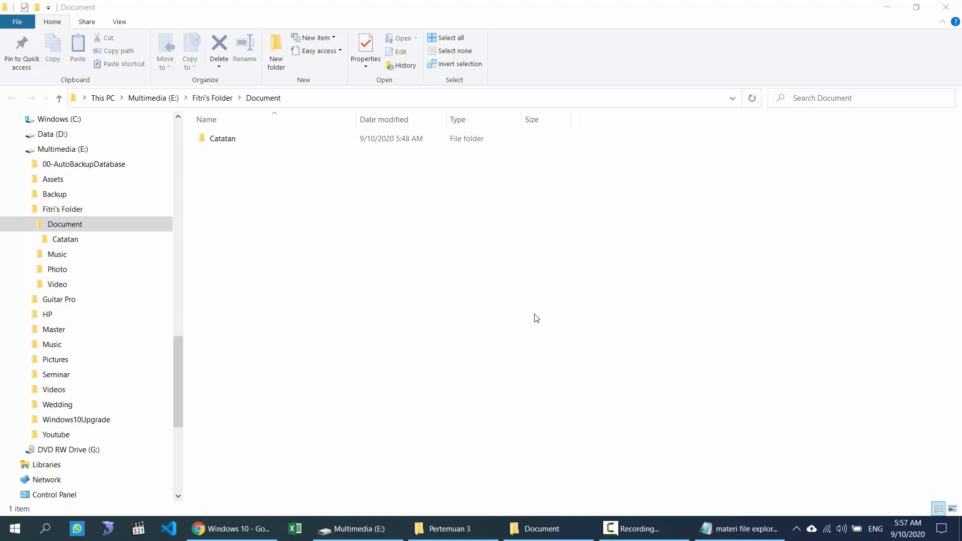
{"action": "left_click", "coordinate": [326, 107]}
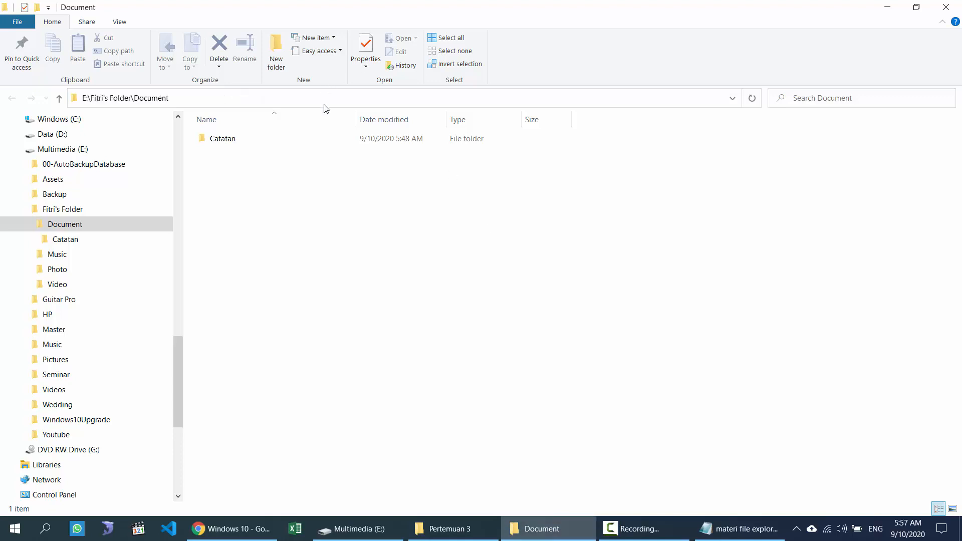
{"action": "type", "text": "\\\\"}
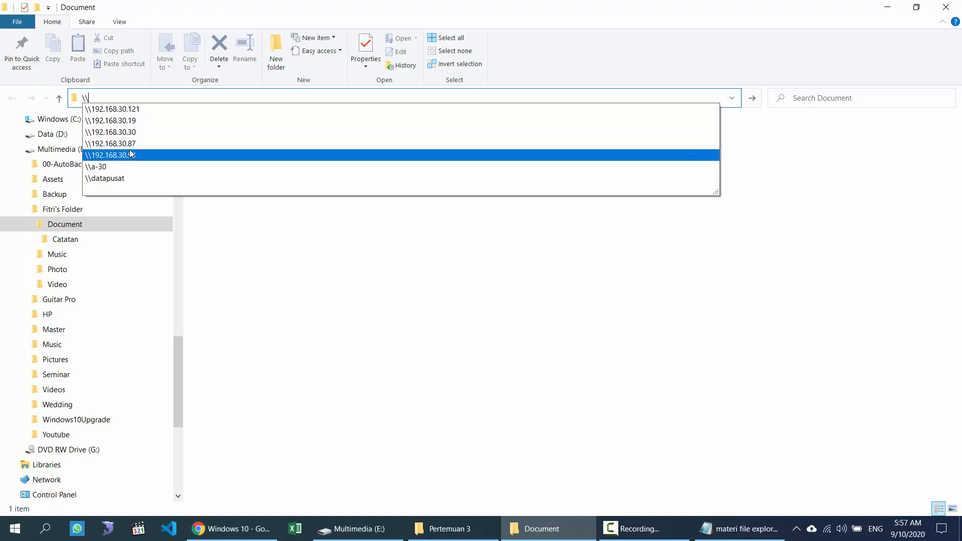
{"action": "left_click", "coordinate": [247, 252]}
Open the Windows account settings, look through the Your info page, and close Settings.
{"action": "left_click", "coordinate": [26, 536]}
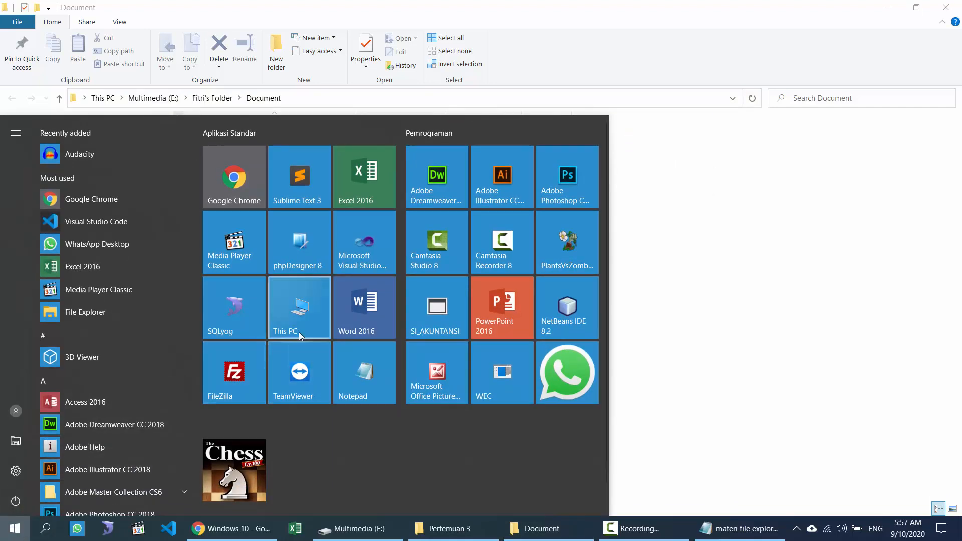
{"action": "left_click", "coordinate": [20, 412]}
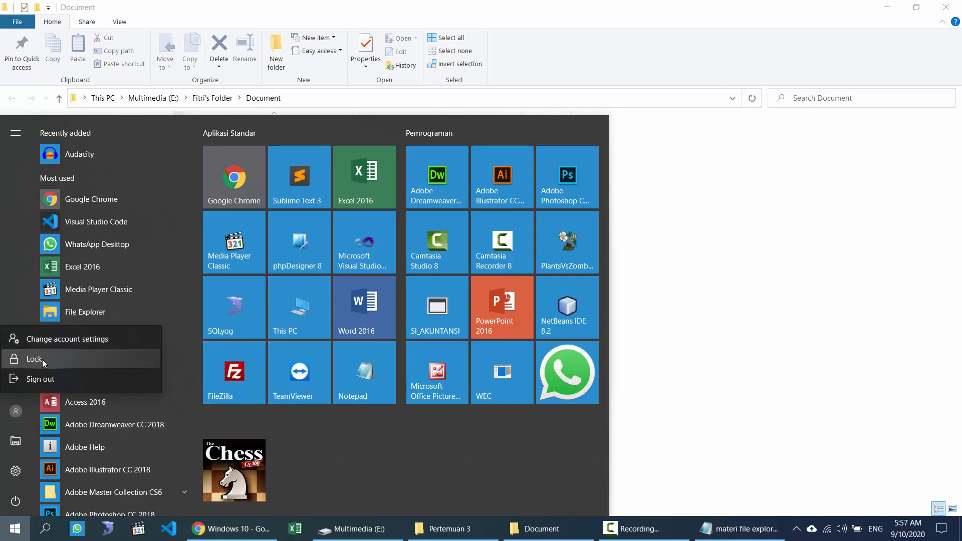
{"action": "left_click", "coordinate": [35, 338]}
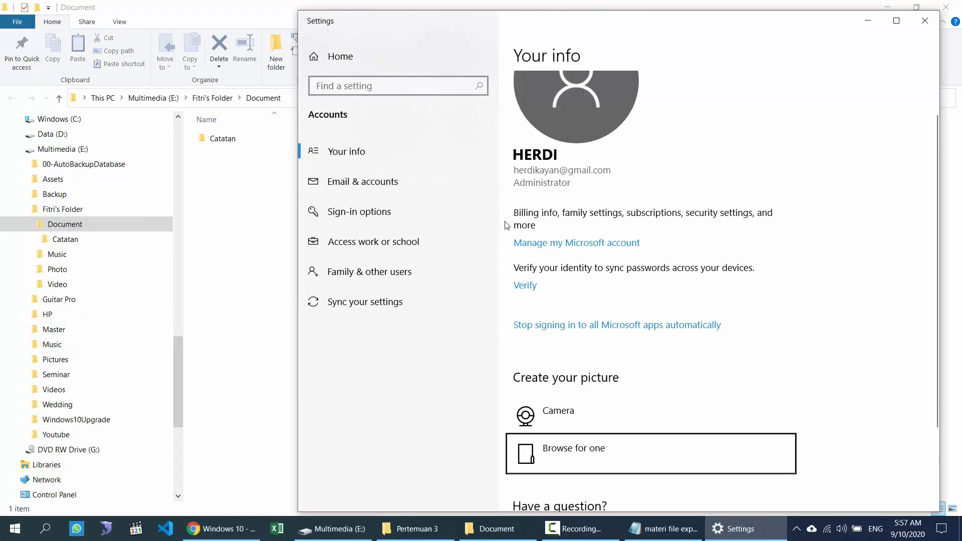
{"action": "scroll", "coordinate": [657, 206], "scroll_direction": "down", "scroll_amount": 1}
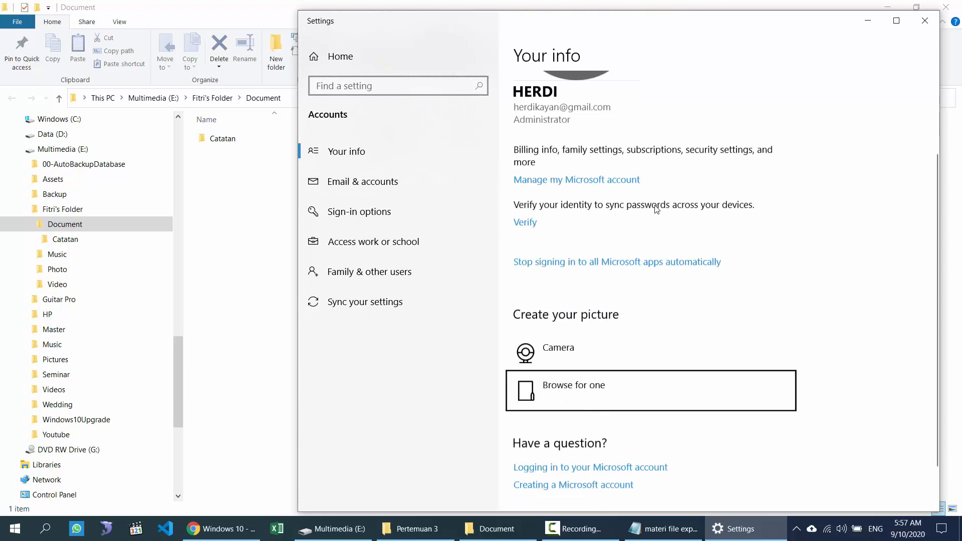
{"action": "scroll", "coordinate": [656, 208], "scroll_direction": "down", "scroll_amount": 1}
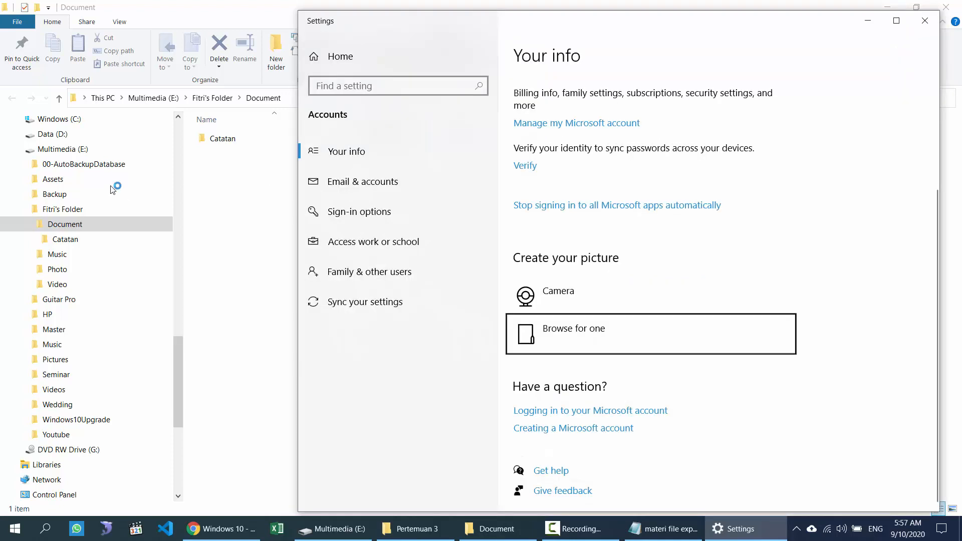
{"action": "key", "text": "alt+F4"}
Go to This PC in File Explorer and collapse the user profile folder and Multimedia (E:) in the folder tree.
{"action": "left_click", "coordinate": [102, 98]}
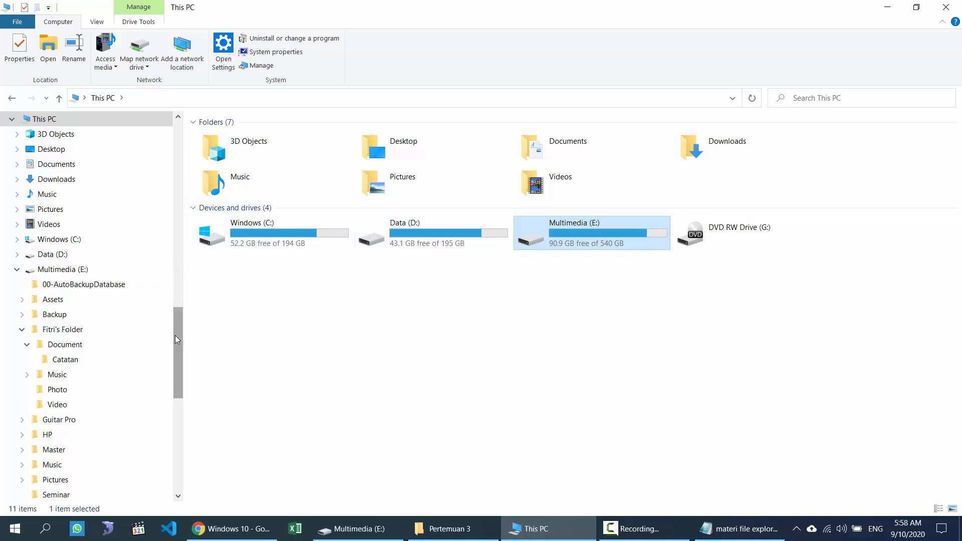
{"action": "scroll", "coordinate": [183, 323], "scroll_direction": "up", "scroll_amount": 1}
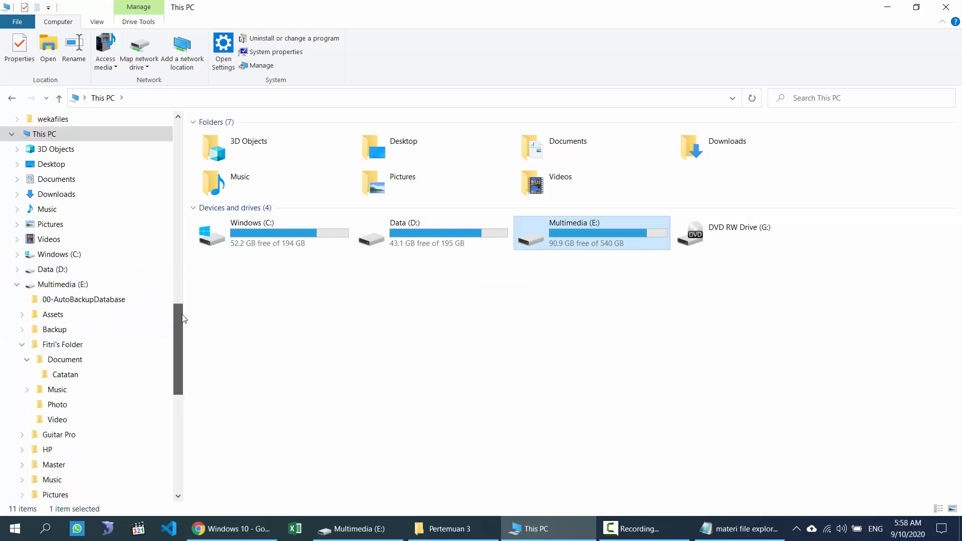
{"action": "left_click_drag", "start_coordinate": [184, 319], "coordinate": [183, 129]}
{"action": "left_click", "coordinate": [12, 175]}
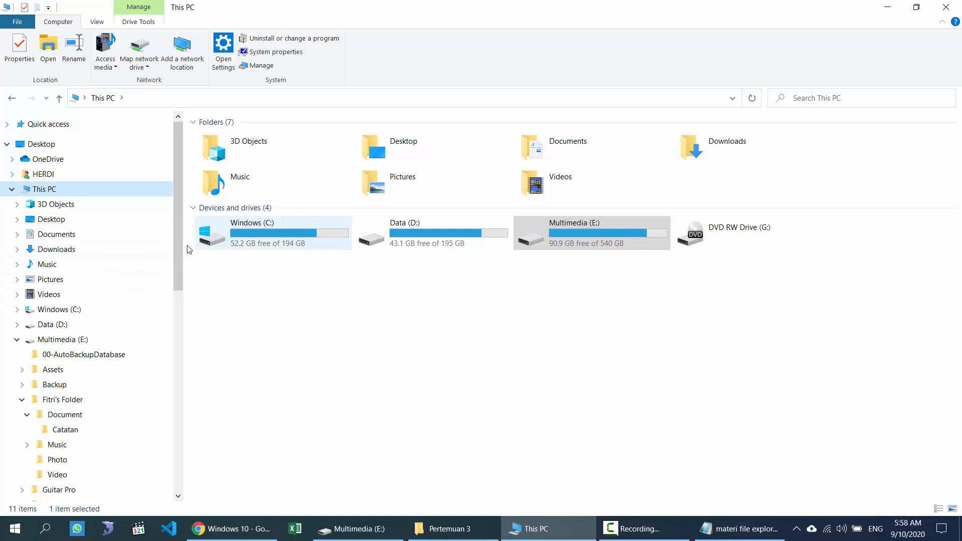
{"action": "left_click", "coordinate": [19, 340]}
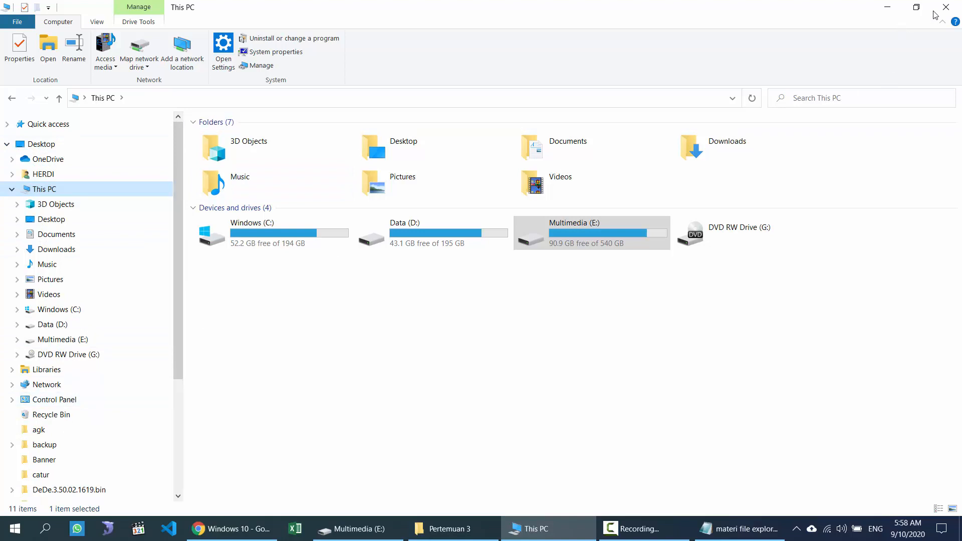
Show the desktop, view This PC's properties in a maximised System window to check the computer name, and close it.
{"action": "left_click", "coordinate": [960, 529]}
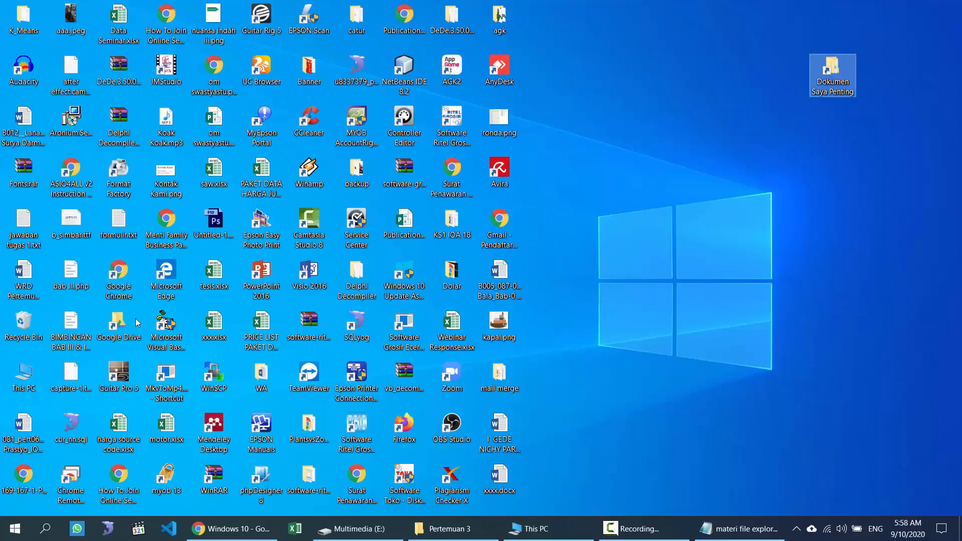
{"action": "right_click", "coordinate": [28, 376]}
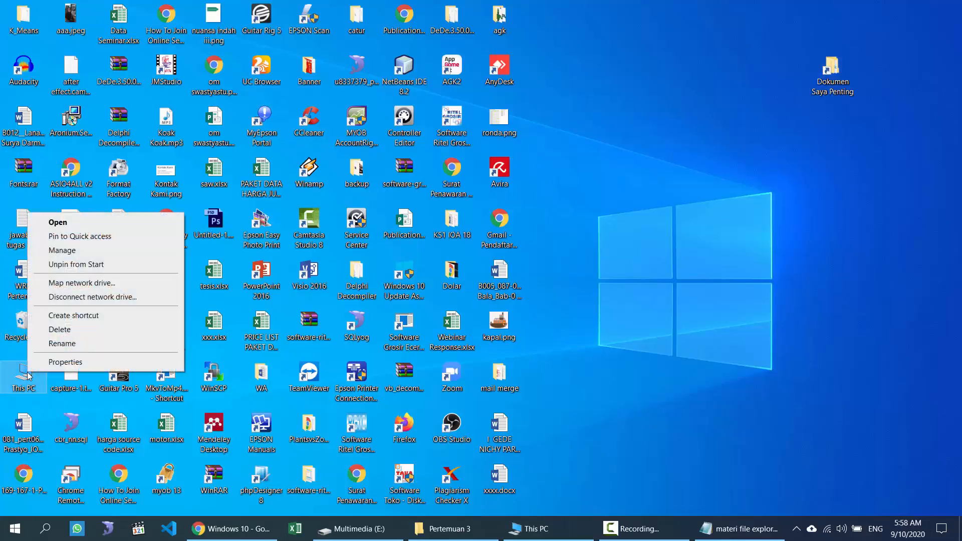
{"action": "left_click", "coordinate": [64, 362]}
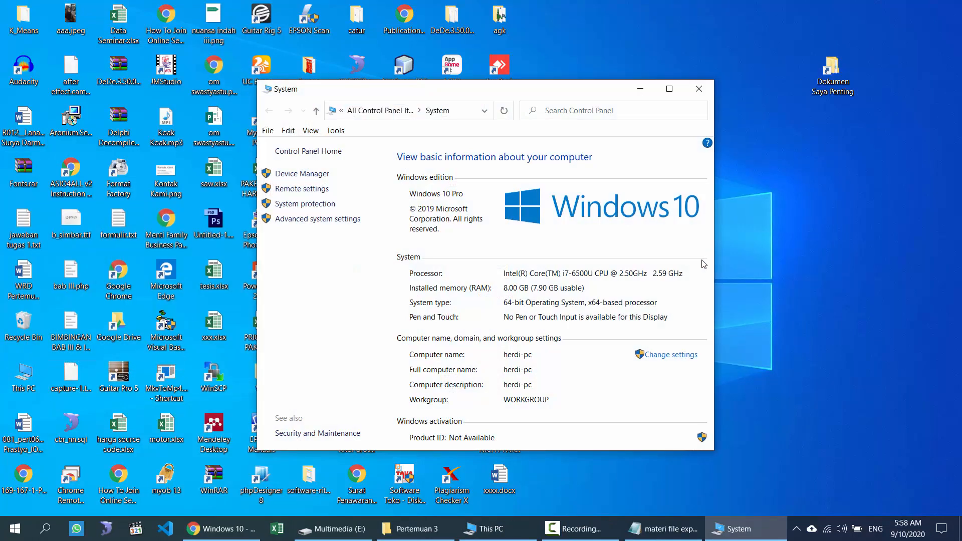
{"action": "left_click", "coordinate": [670, 95]}
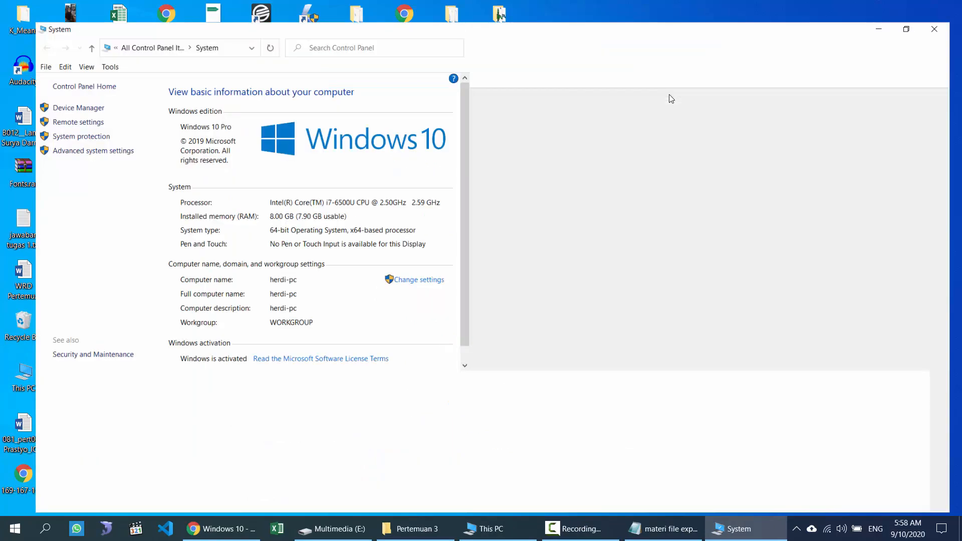
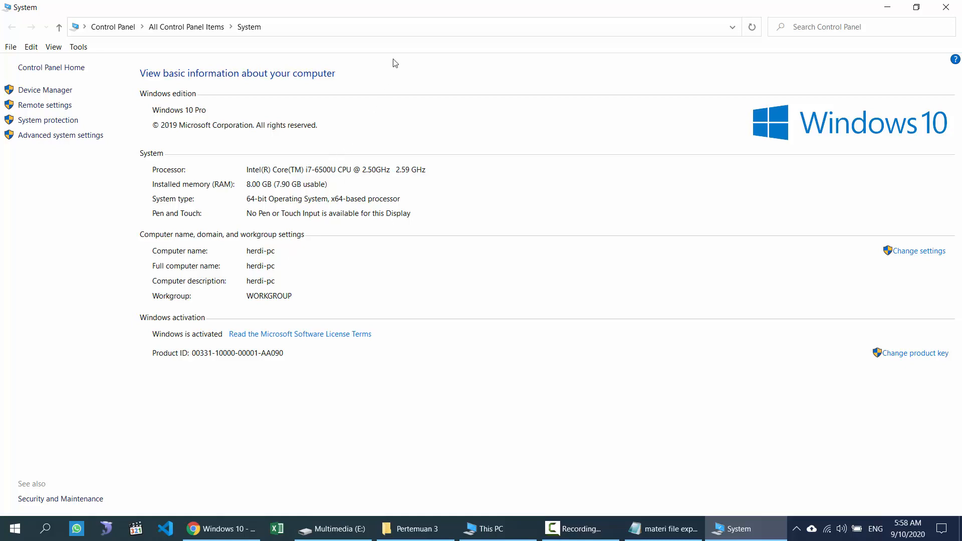
{"action": "left_click", "coordinate": [408, 32]}
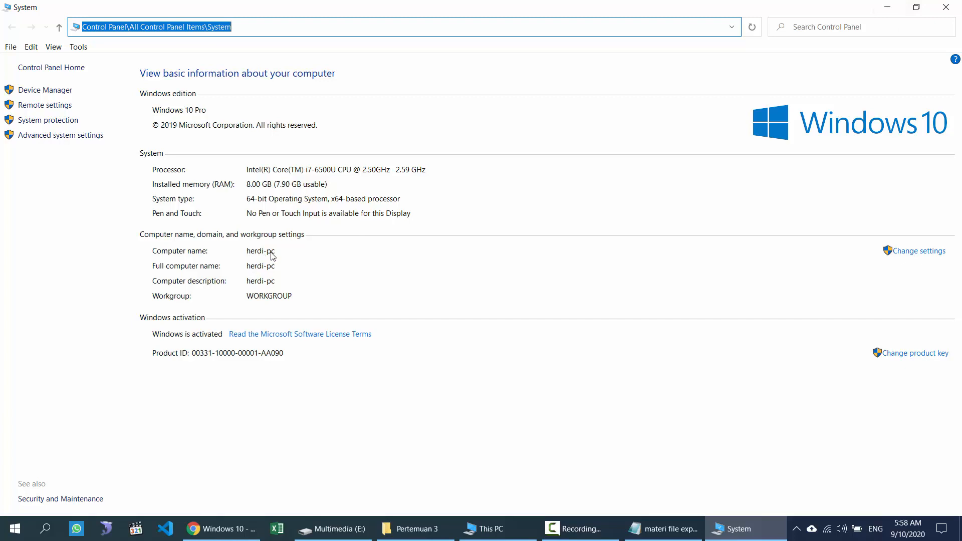
{"action": "left_click", "coordinate": [945, 7]}
Open This PC's properties from the desktop again, close the System window, and bring up the Pertemuan 3 folder window.
{"action": "right_click", "coordinate": [22, 378]}
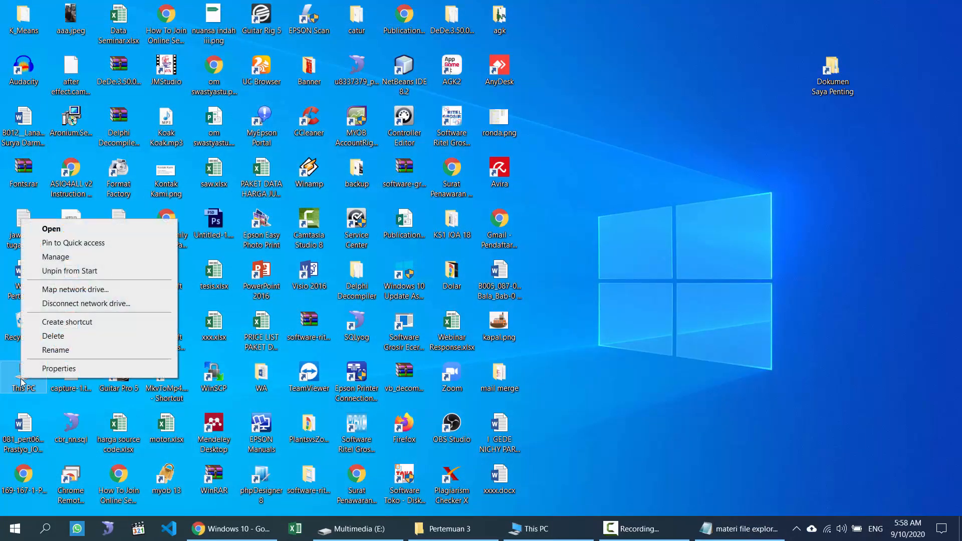
{"action": "left_click", "coordinate": [55, 369]}
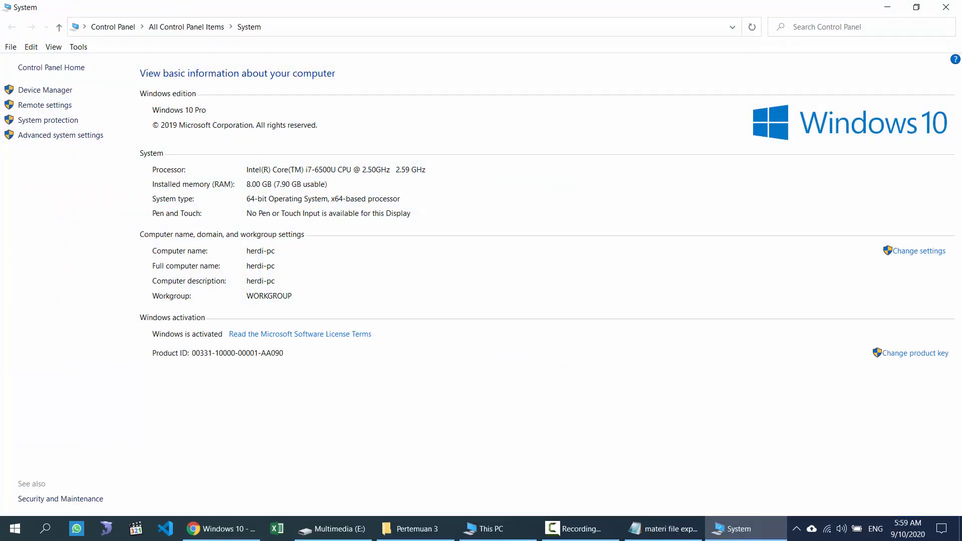
{"action": "left_click", "coordinate": [946, 7]}
{"action": "left_click", "coordinate": [426, 531]}
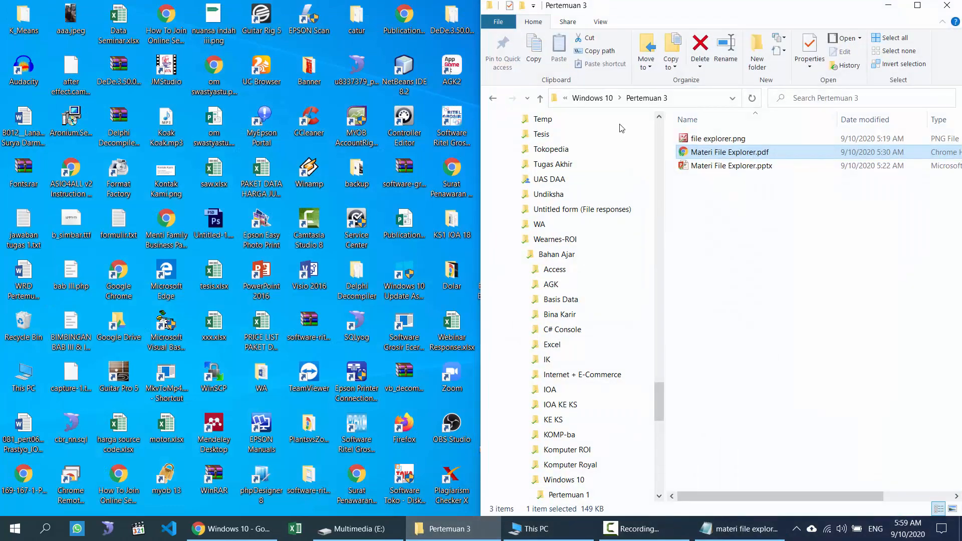
Maximise the Pertemuan 3 window, go to \\herdi-pc, look in its shared Users folder, and return to the computer's share list.
{"action": "left_click", "coordinate": [917, 7]}
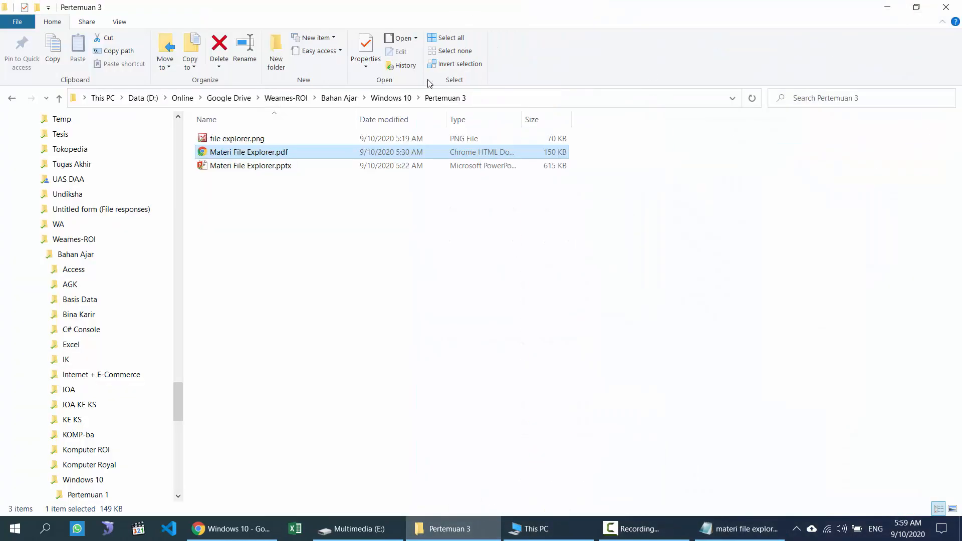
{"action": "left_click", "coordinate": [535, 99]}
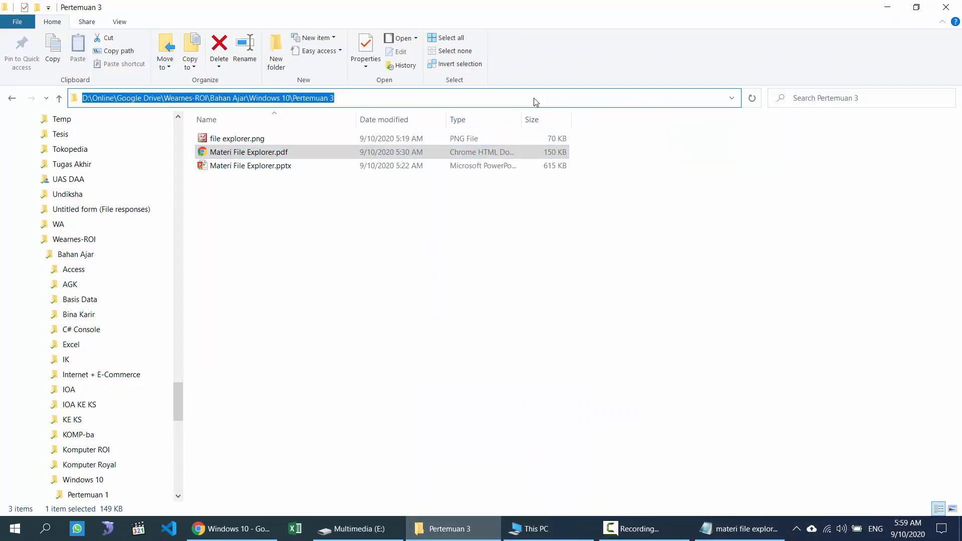
{"action": "type", "text": "\\\\"}
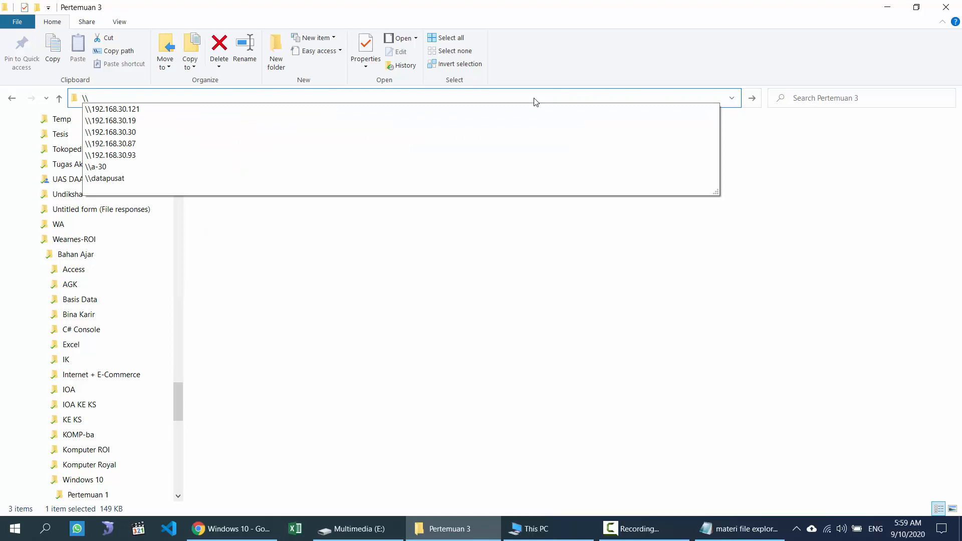
{"action": "type", "text": "herdi-pc"}
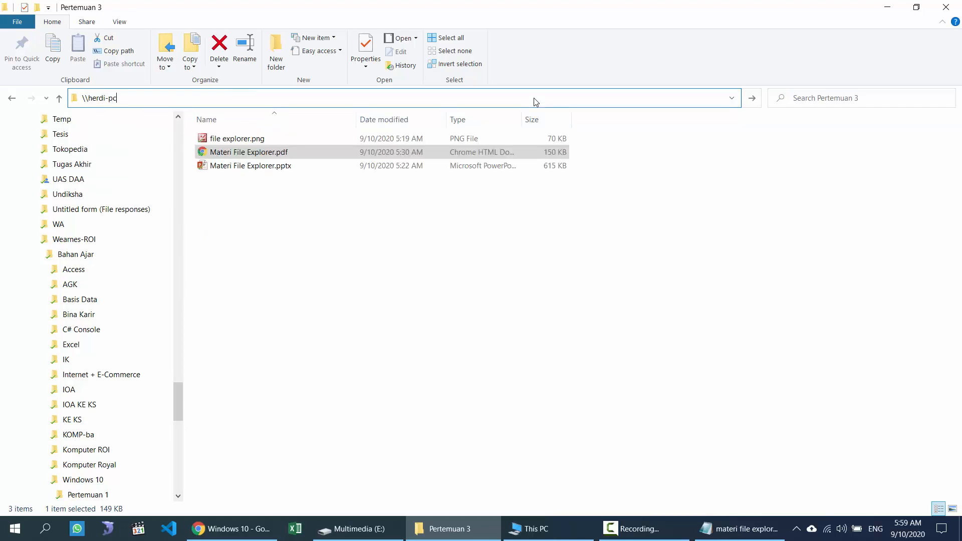
{"action": "key", "text": "Return"}
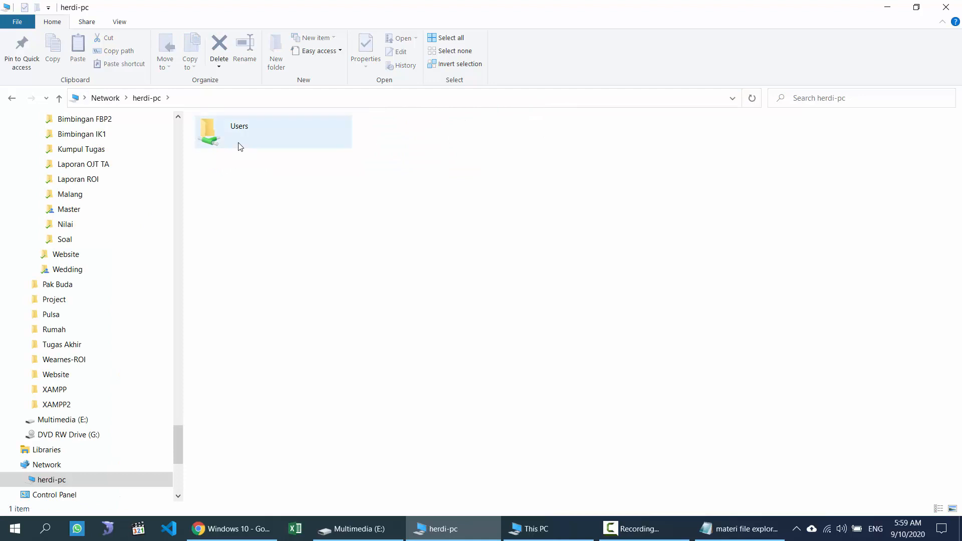
{"action": "double_click", "coordinate": [239, 147]}
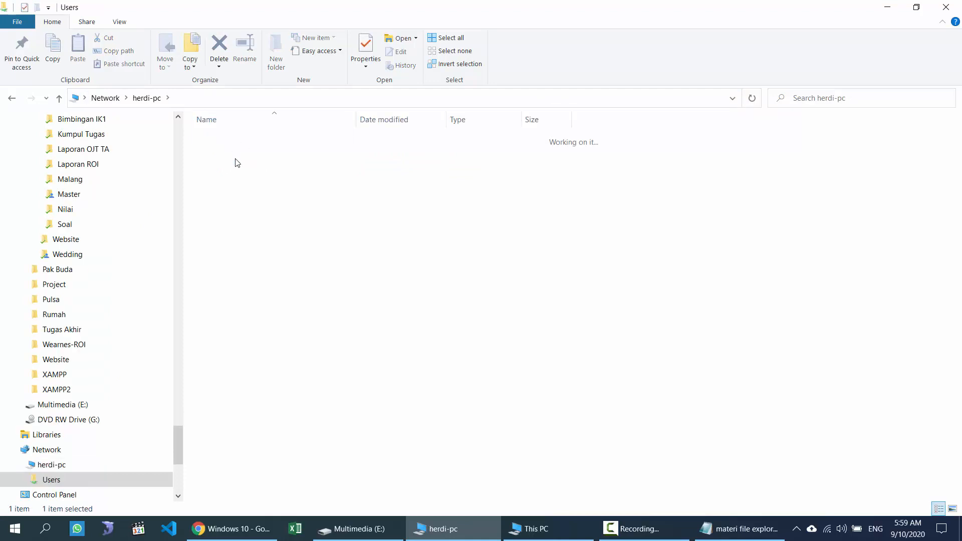
{"action": "left_click", "coordinate": [150, 99]}
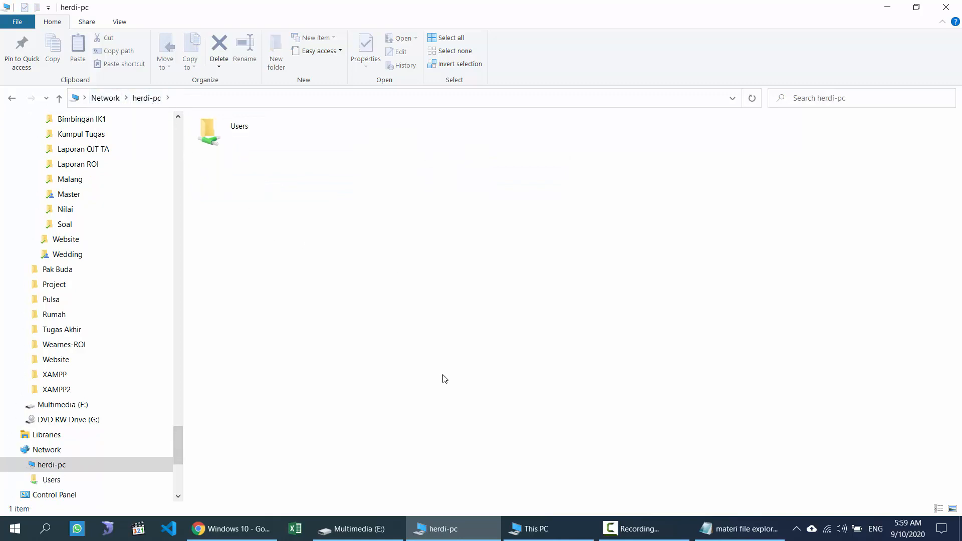
Switch to the This PC window, look in Data (D:), and open Fitri's Folder on Multimedia (E:).
{"action": "left_click", "coordinate": [530, 528]}
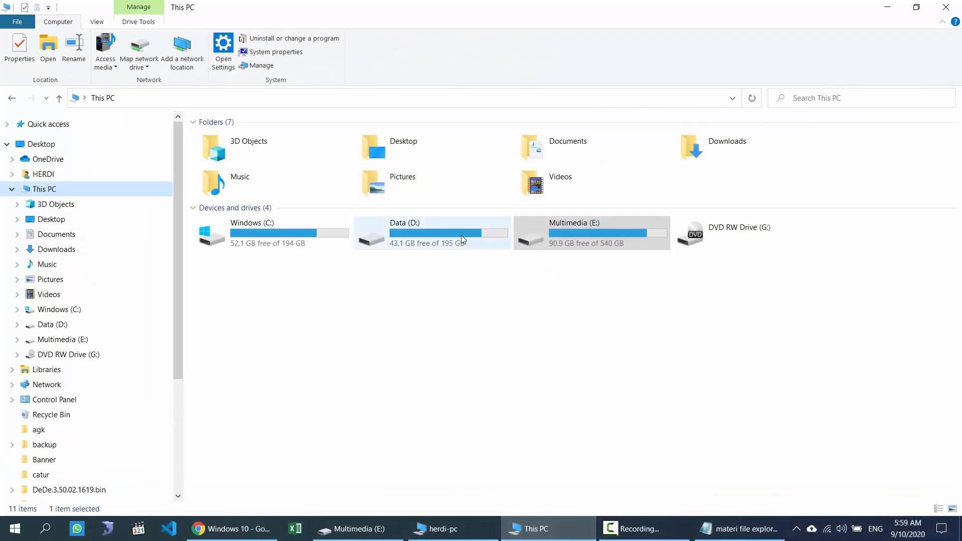
{"action": "left_click", "coordinate": [395, 235]}
{"action": "double_click", "coordinate": [395, 237]}
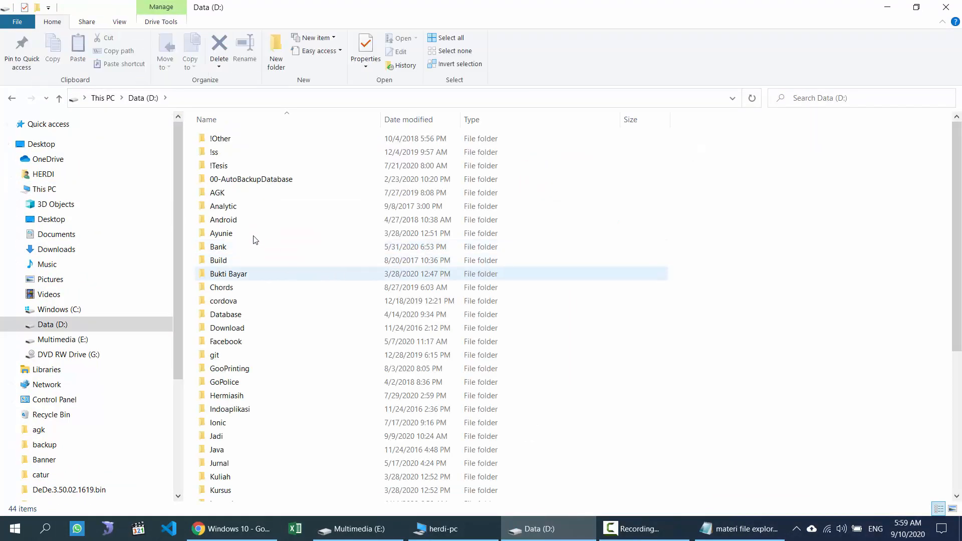
{"action": "left_click", "coordinate": [111, 98]}
{"action": "double_click", "coordinate": [572, 245]}
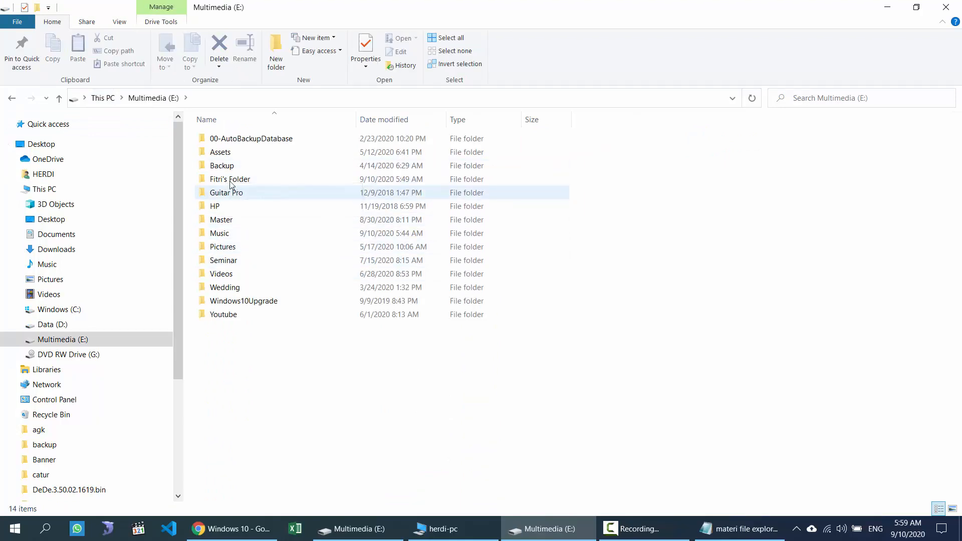
{"action": "double_click", "coordinate": [228, 180]}
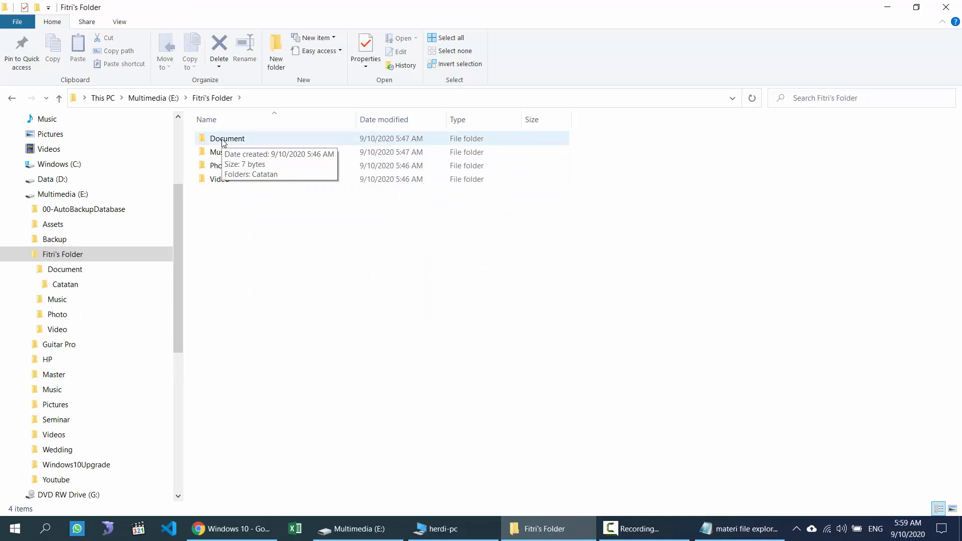
Open network access for specific people on the Document folder and add Everyone to the sharing list.
{"action": "left_click", "coordinate": [224, 140]}
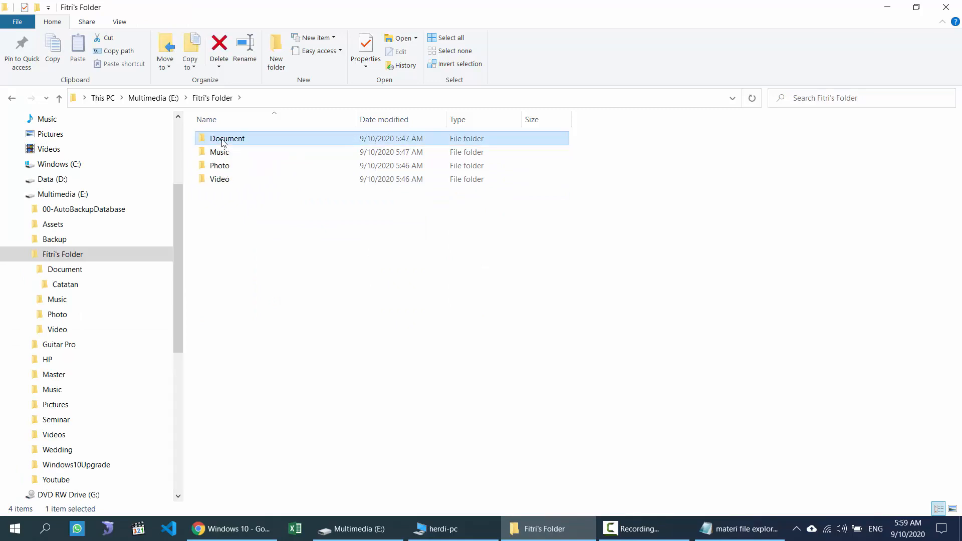
{"action": "right_click", "coordinate": [224, 142]}
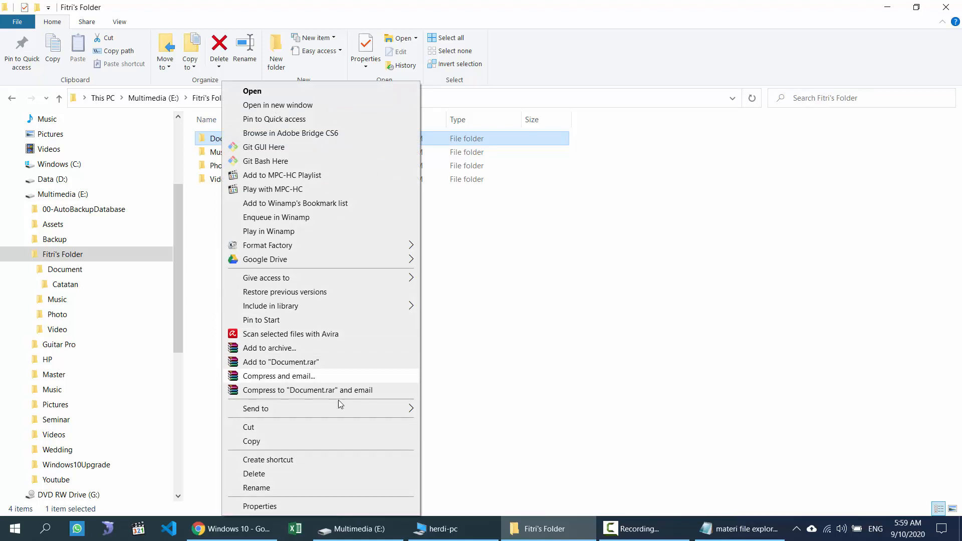
{"action": "mouse_move", "coordinate": [360, 279]}
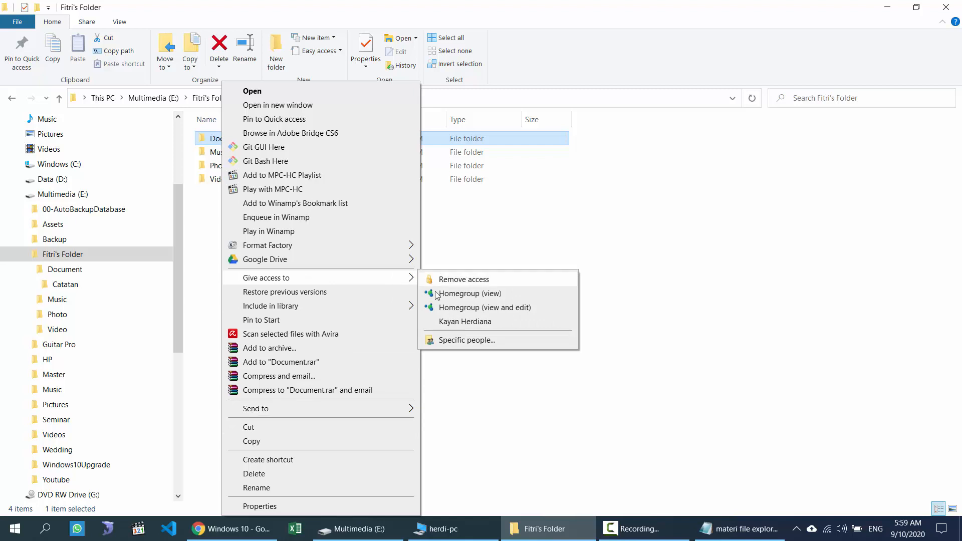
{"action": "left_click", "coordinate": [449, 340]}
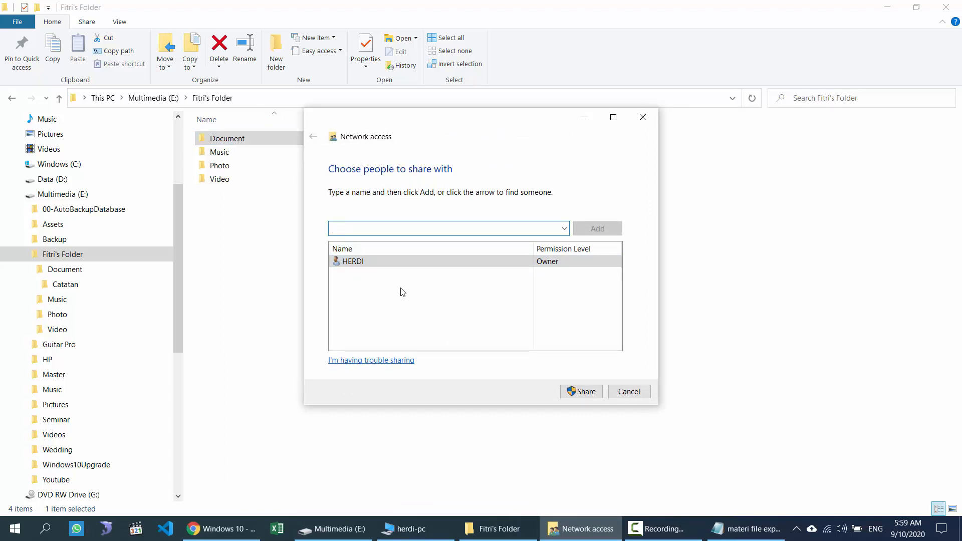
{"action": "left_click", "coordinate": [564, 229]}
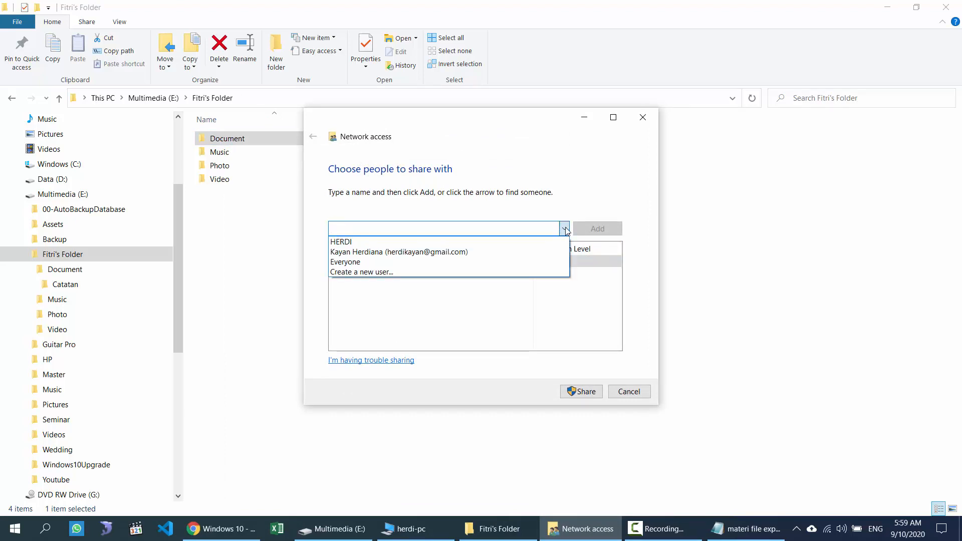
{"action": "left_click", "coordinate": [532, 263]}
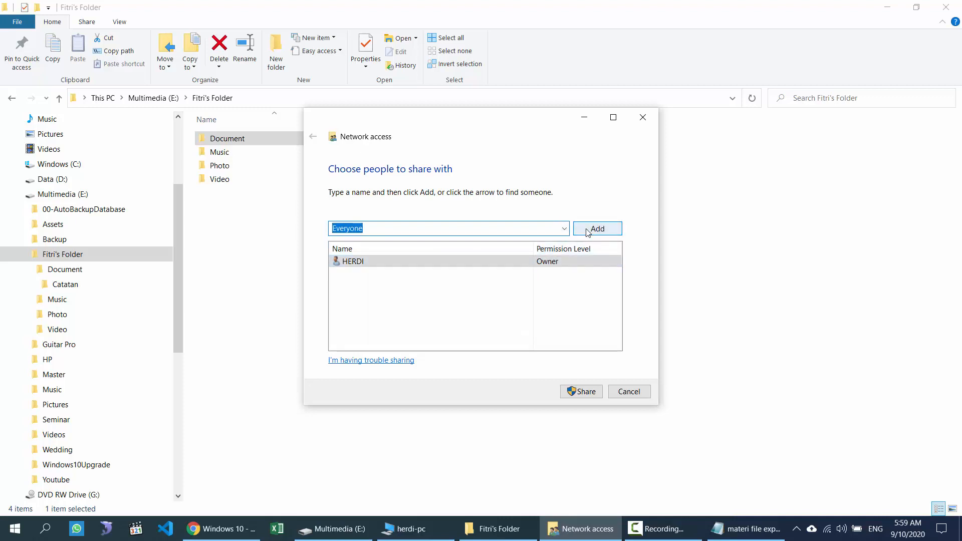
{"action": "left_click", "coordinate": [588, 232]}
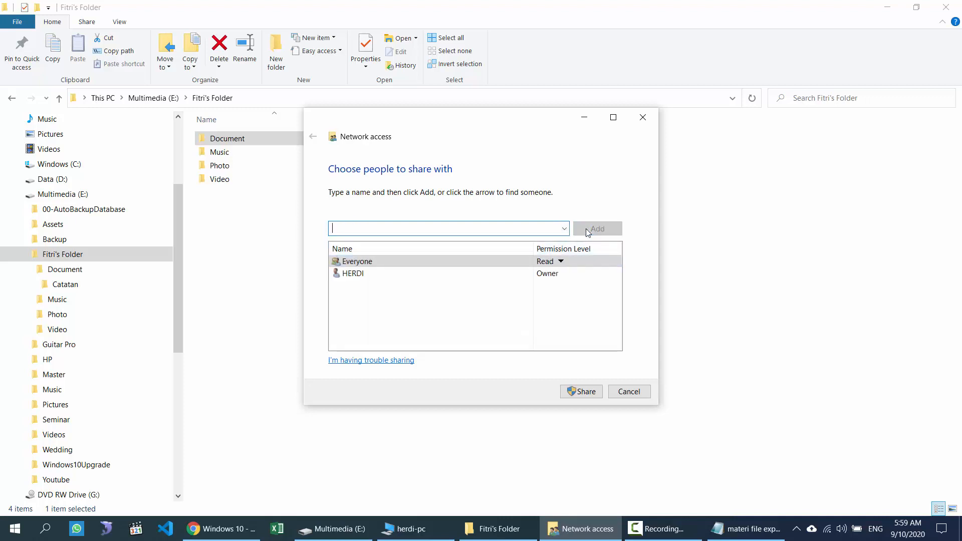
Review Everyone's permission options, keep Read, and share the Document folder, making the connected network private.
{"action": "left_click", "coordinate": [560, 262]}
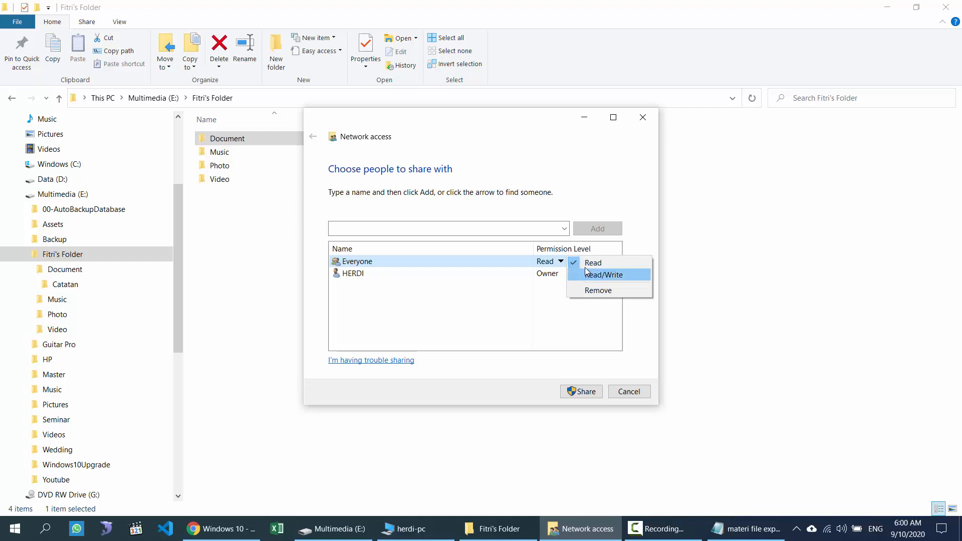
{"action": "left_click", "coordinate": [561, 261]}
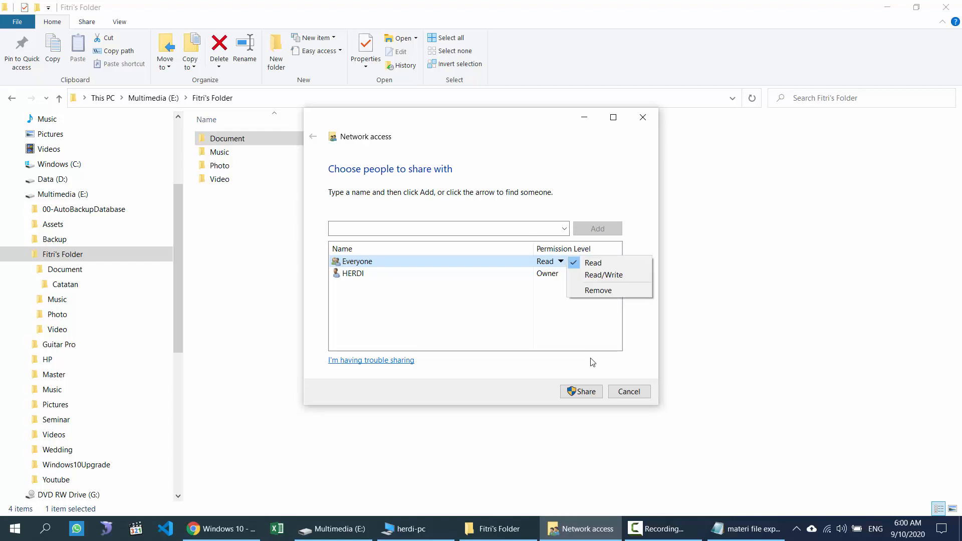
{"action": "left_click", "coordinate": [544, 317]}
{"action": "left_click", "coordinate": [590, 388]}
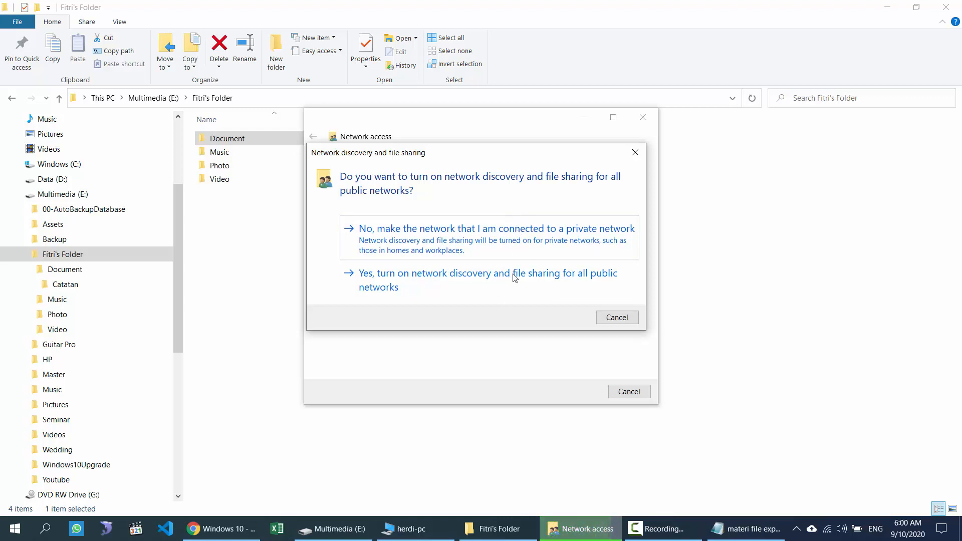
{"action": "left_click", "coordinate": [470, 253]}
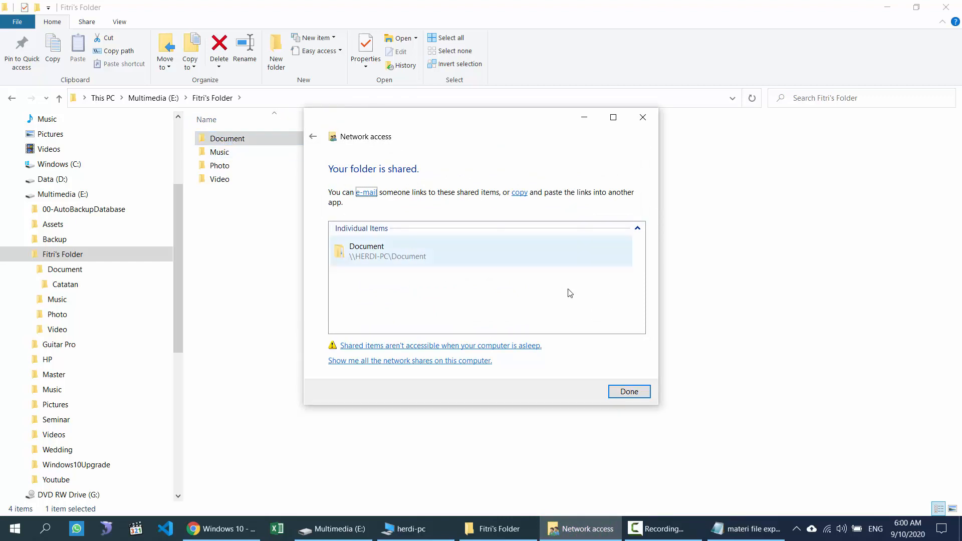
{"action": "left_click", "coordinate": [628, 392]}
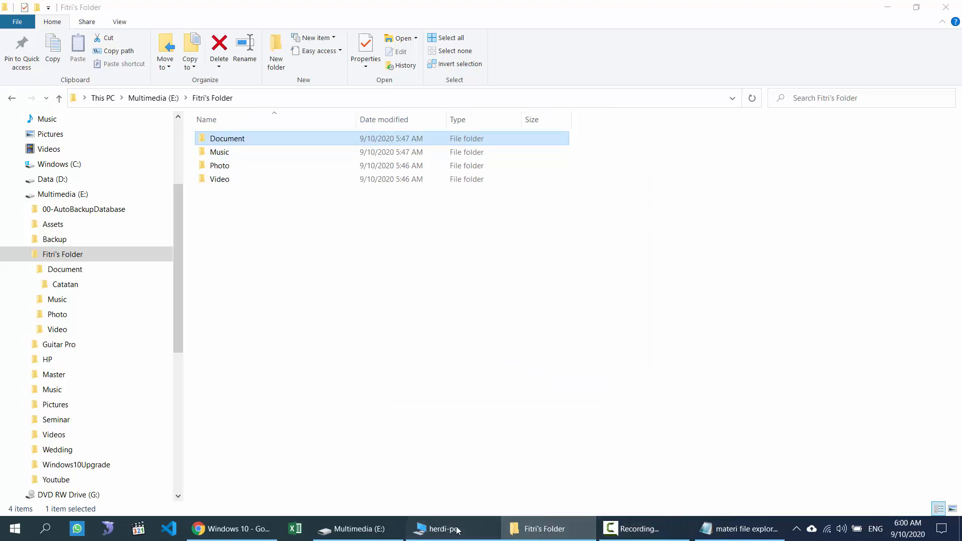
Refresh the herdi-pc share list, look through the shared Document folder and its Catatan subfolder, and return to the list.
{"action": "left_click", "coordinate": [437, 528]}
{"action": "right_click", "coordinate": [295, 210]}
{"action": "left_click", "coordinate": [322, 260]}
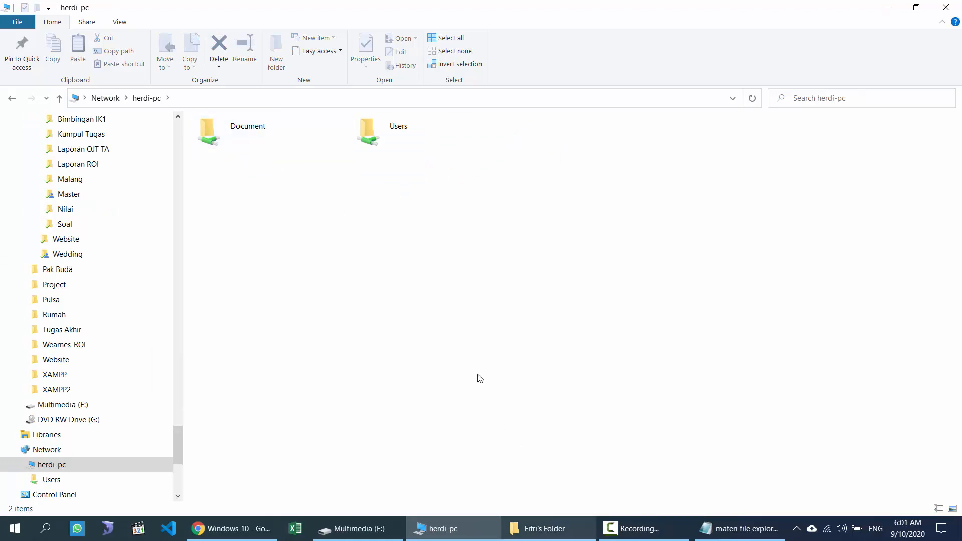
{"action": "double_click", "coordinate": [270, 138]}
{"action": "double_click", "coordinate": [224, 140]}
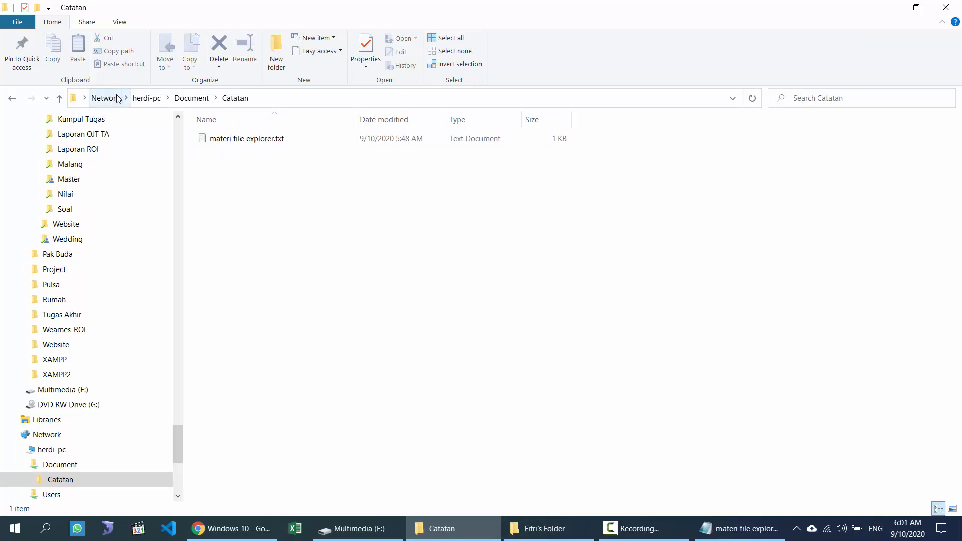
{"action": "left_click", "coordinate": [147, 99]}
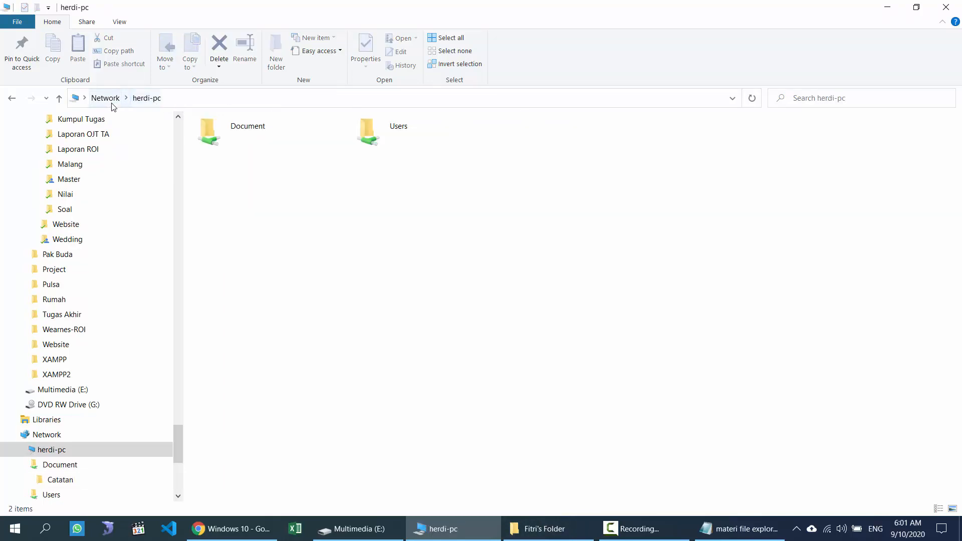
Go to \\herdi-pc again by entering its network path and open the shared Document folder.
{"action": "left_click", "coordinate": [210, 104]}
{"action": "type", "text": "\\\\"}
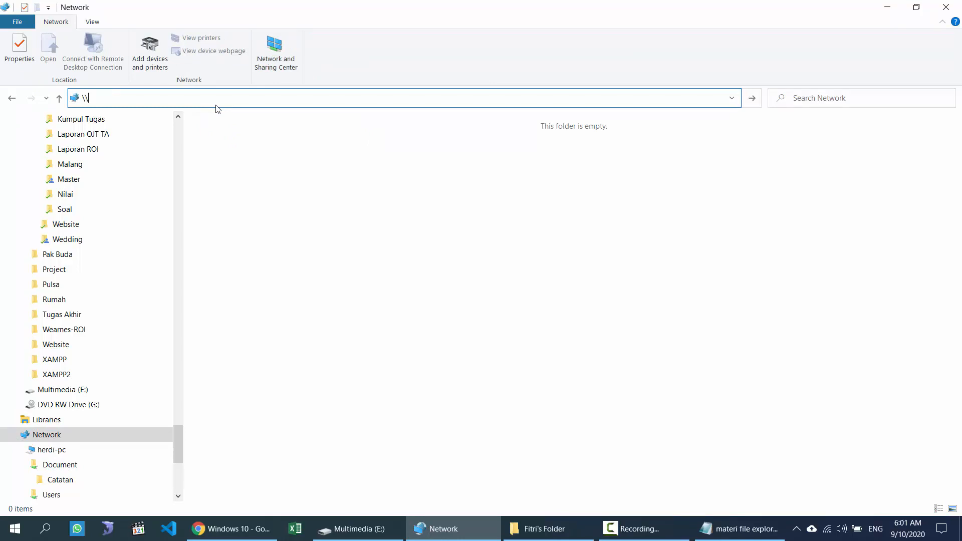
{"action": "type", "text": "herdi"}
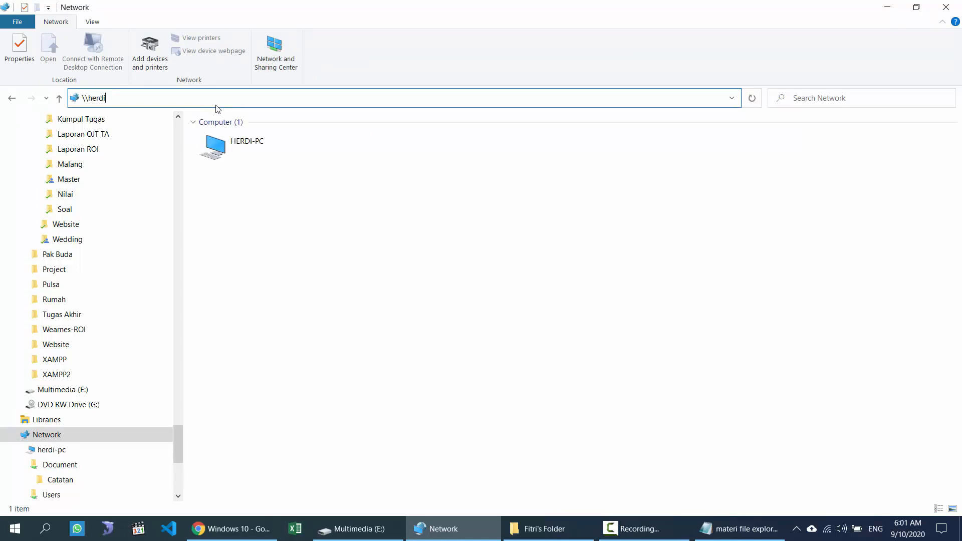
{"action": "type", "text": "-pc"}
{"action": "key", "text": "Return"}
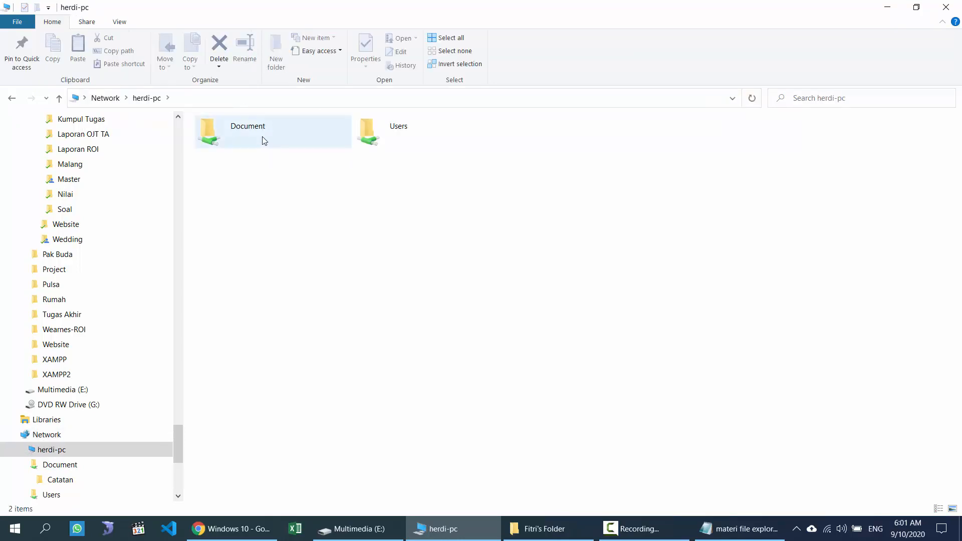
{"action": "double_click", "coordinate": [261, 137]}
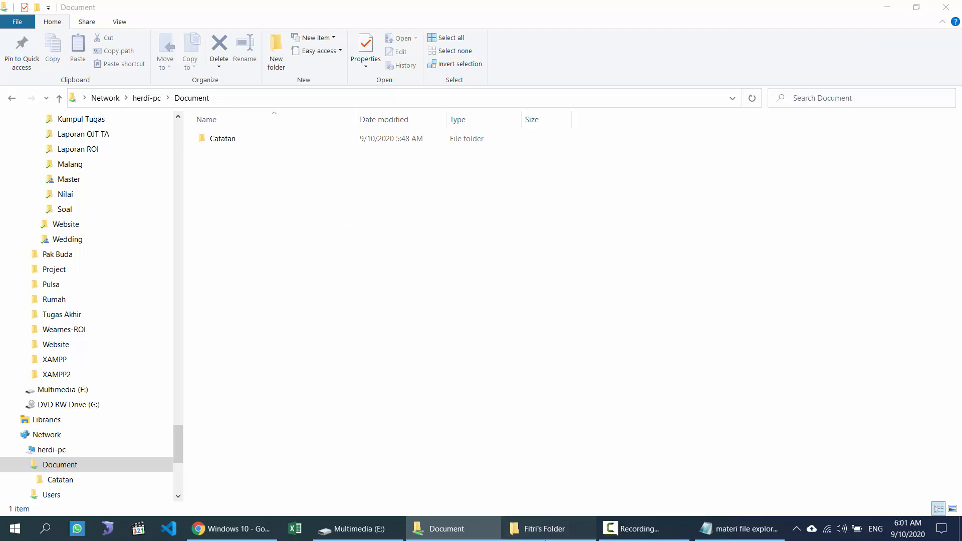
Return to Fitri's Folder, remove Everyone from the Document folder's network access, and apply the sharing change.
{"action": "left_click", "coordinate": [545, 539]}
{"action": "right_click", "coordinate": [239, 138]}
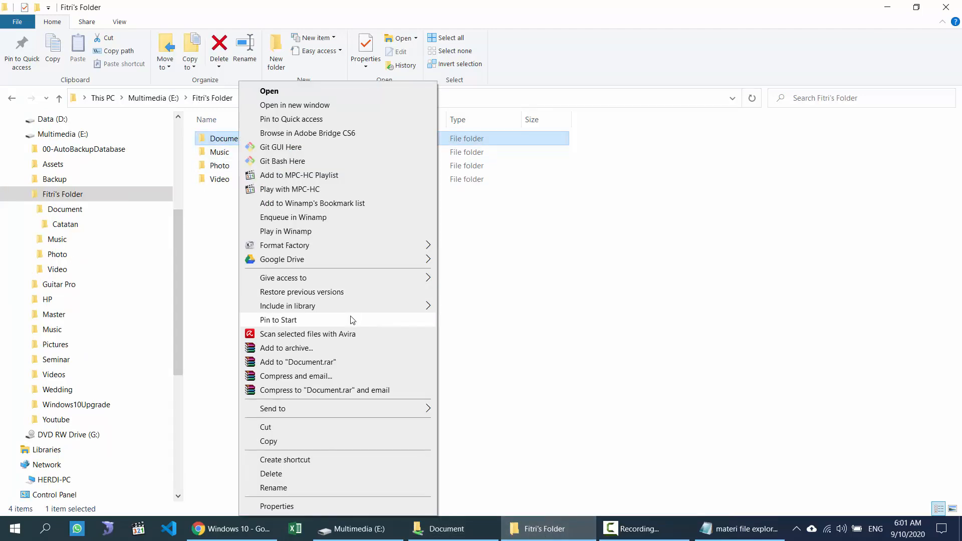
{"action": "mouse_move", "coordinate": [420, 279]}
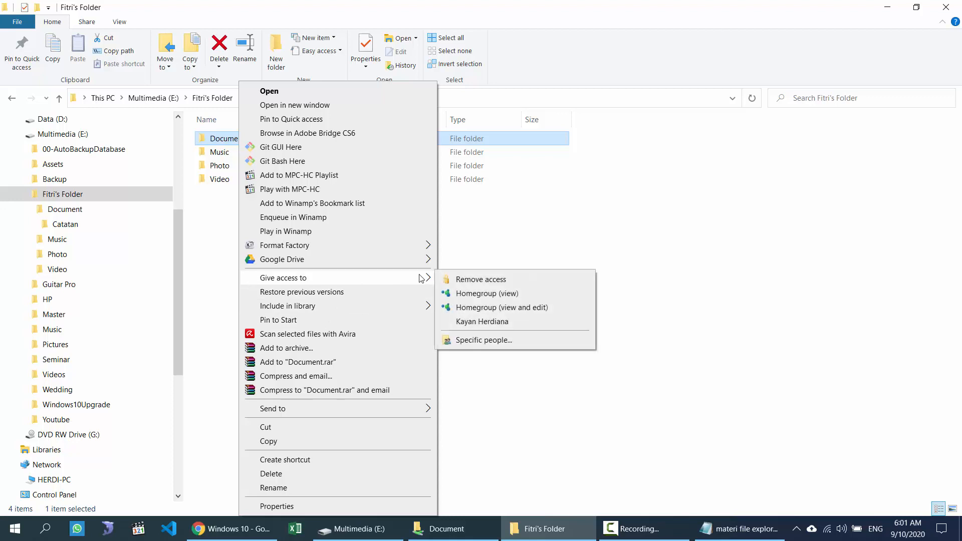
{"action": "left_click", "coordinate": [471, 339]}
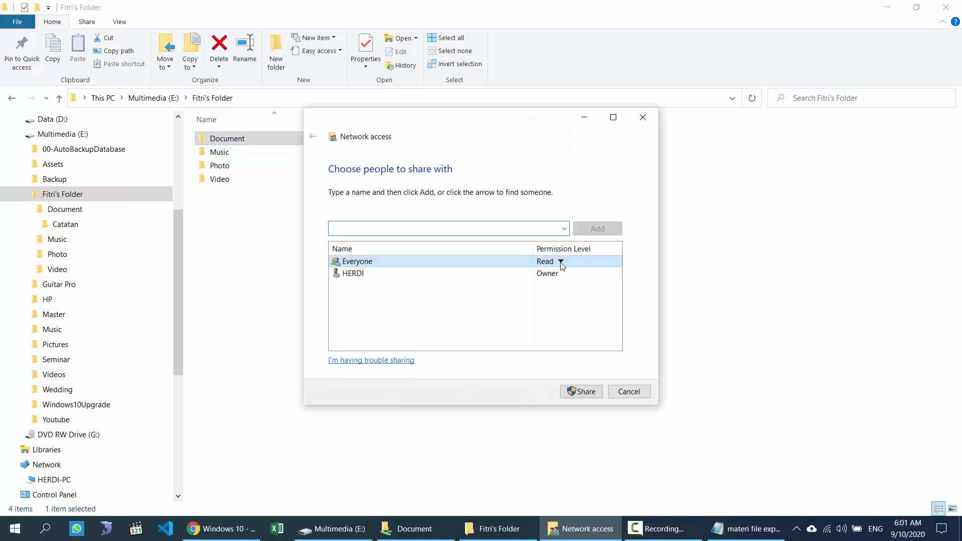
{"action": "left_click", "coordinate": [561, 262]}
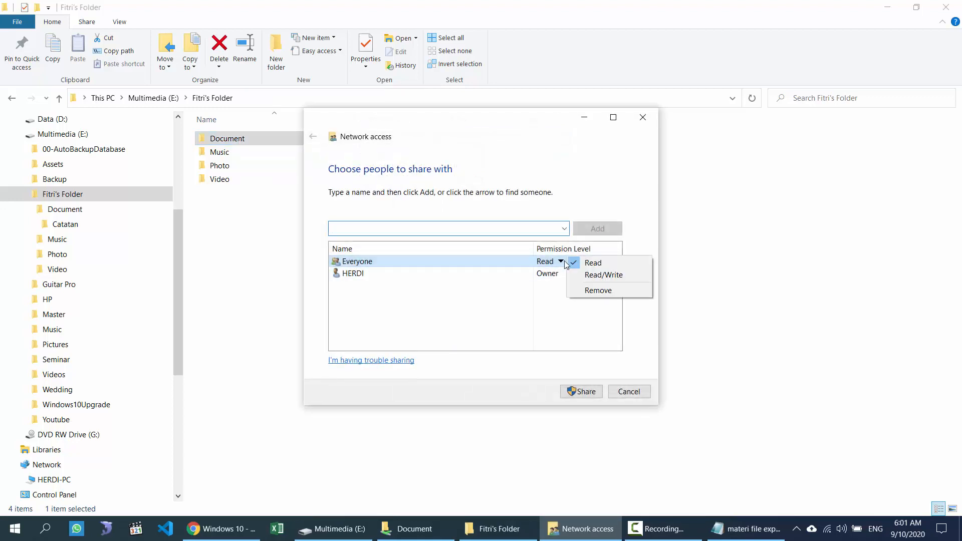
{"action": "left_click", "coordinate": [577, 291]}
{"action": "left_click", "coordinate": [575, 389]}
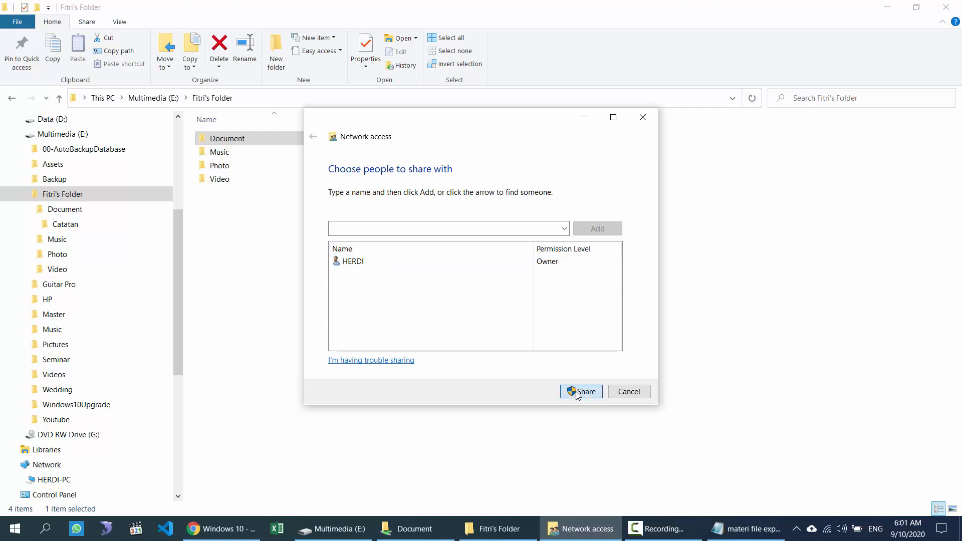
Close the network access dialog and refresh the shared Document folder in the herdi-pc window.
{"action": "left_click", "coordinate": [647, 395]}
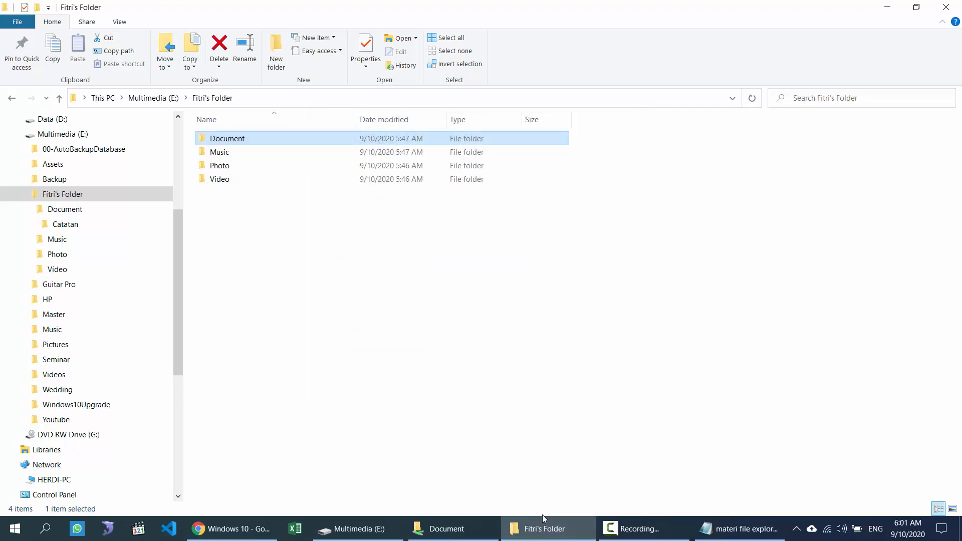
{"action": "left_click", "coordinate": [290, 98]}
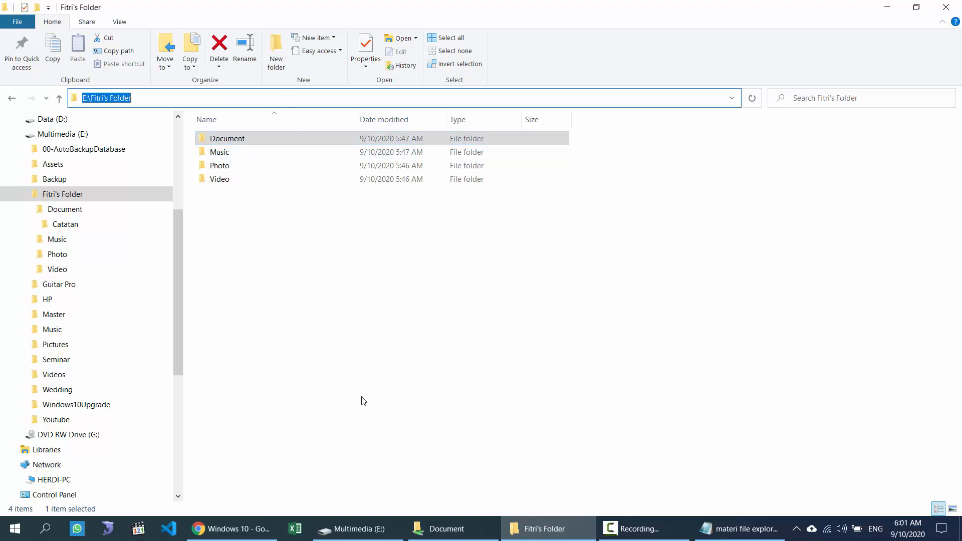
{"action": "left_click", "coordinate": [446, 528]}
{"action": "right_click", "coordinate": [263, 225]}
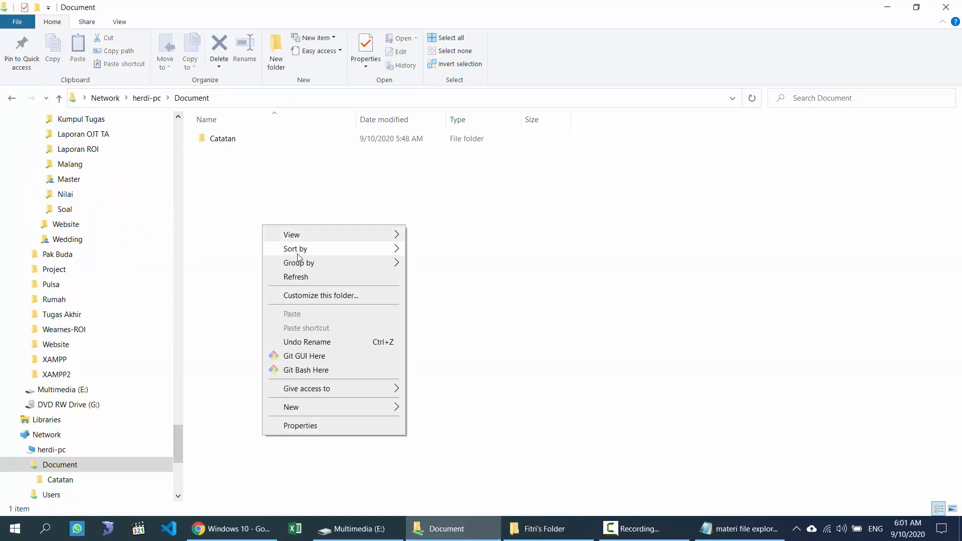
{"action": "left_click", "coordinate": [300, 277]}
Go up from the shared Document folder to the herdi-pc share list and refresh it to check the removed share.
{"action": "left_click", "coordinate": [145, 99]}
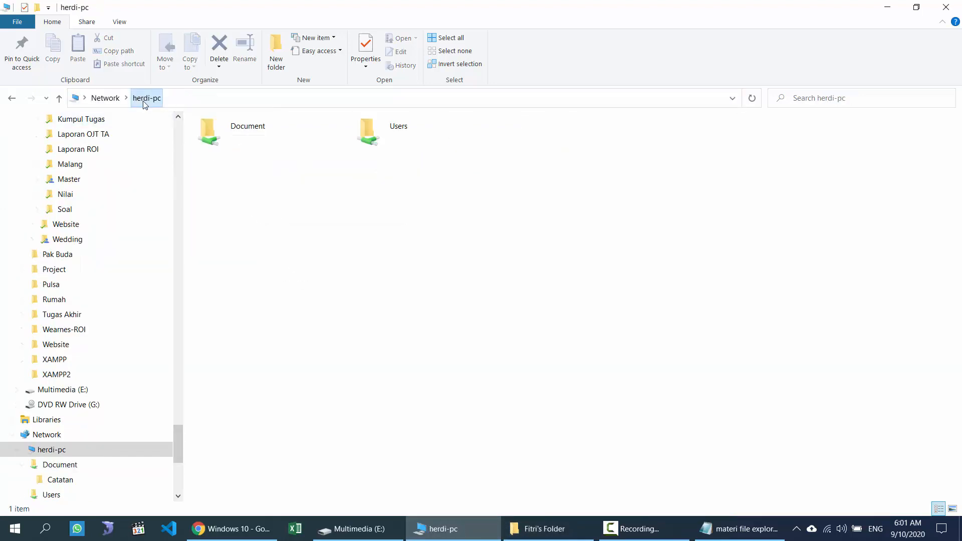
{"action": "right_click", "coordinate": [263, 227]}
{"action": "left_click", "coordinate": [299, 278]}
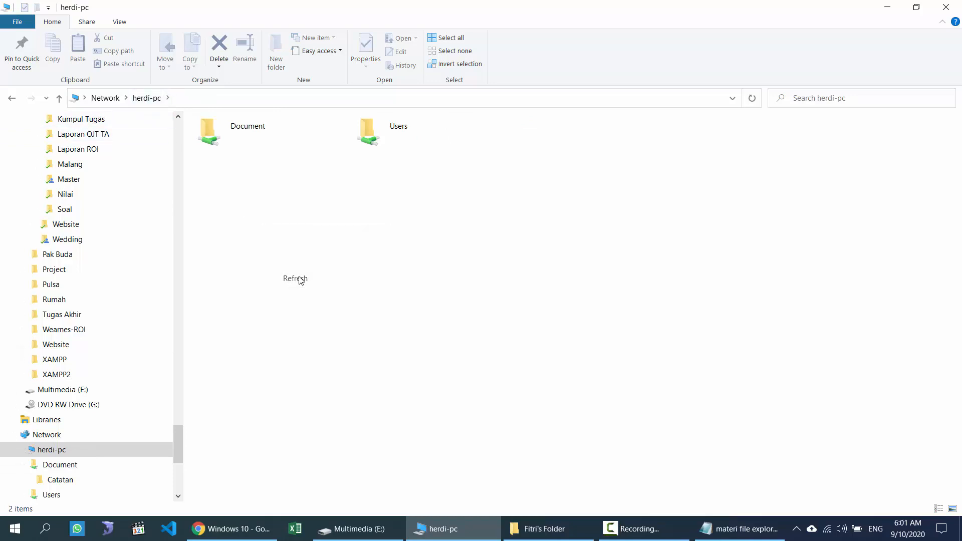
{"action": "right_click", "coordinate": [433, 191]}
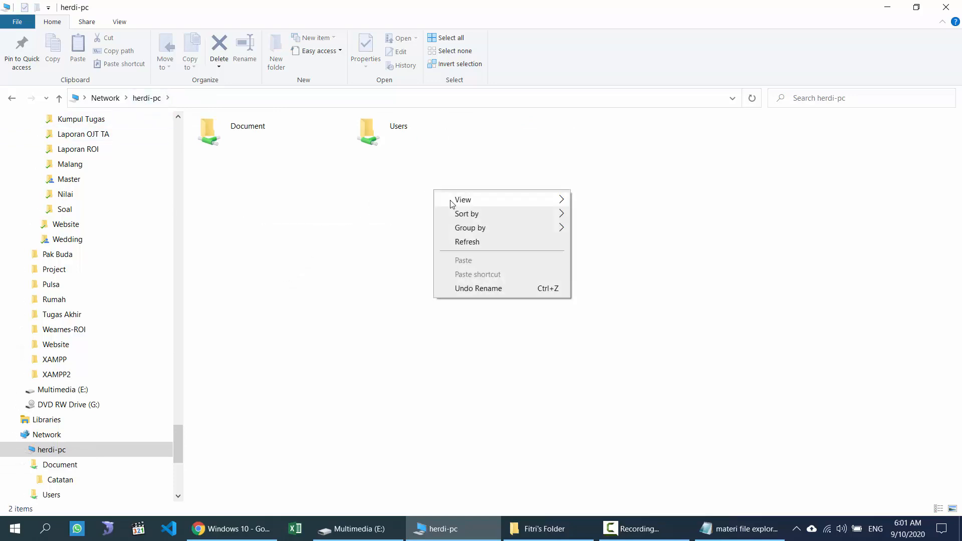
{"action": "left_click", "coordinate": [462, 242]}
Refresh the contents of Fitri's Folder, and refresh the herdi-pc share list again to recheck it.
{"action": "left_click", "coordinate": [554, 527]}
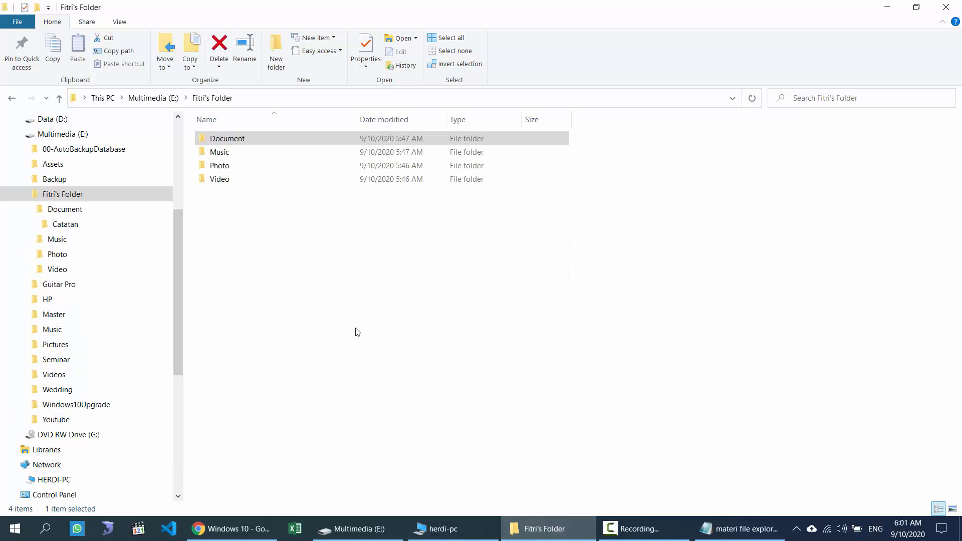
{"action": "left_click", "coordinate": [279, 264]}
{"action": "right_click", "coordinate": [330, 289]}
{"action": "left_click", "coordinate": [361, 331]}
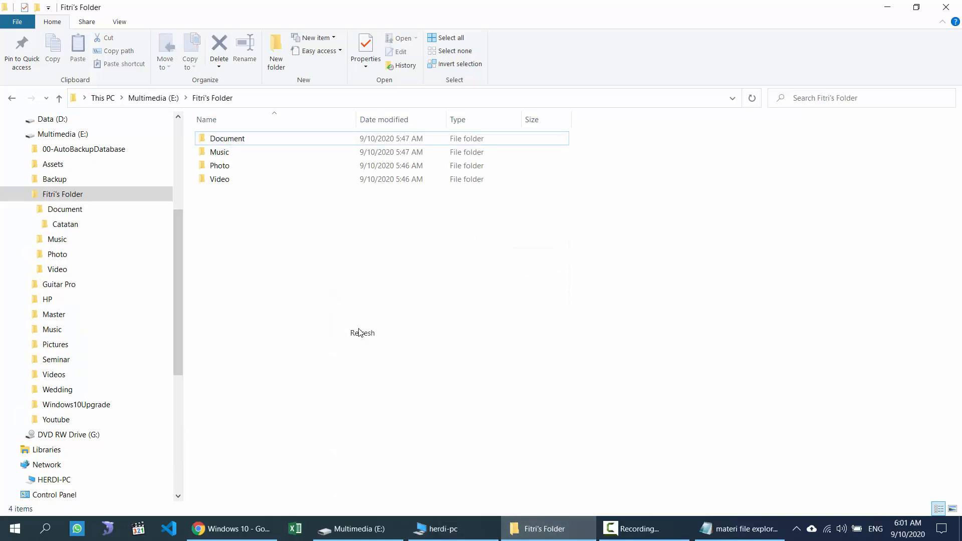
{"action": "left_click", "coordinate": [443, 528]}
{"action": "right_click", "coordinate": [296, 239]}
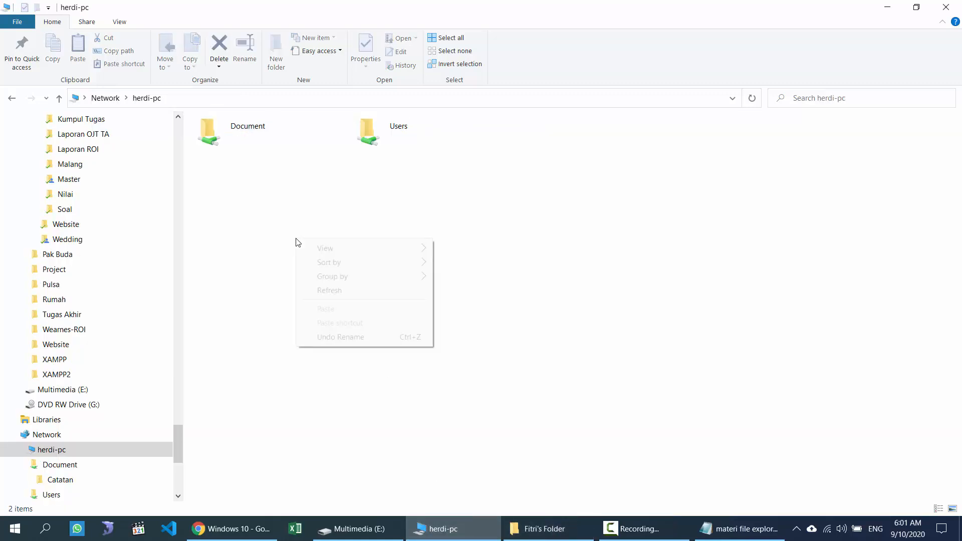
{"action": "left_click", "coordinate": [354, 292]}
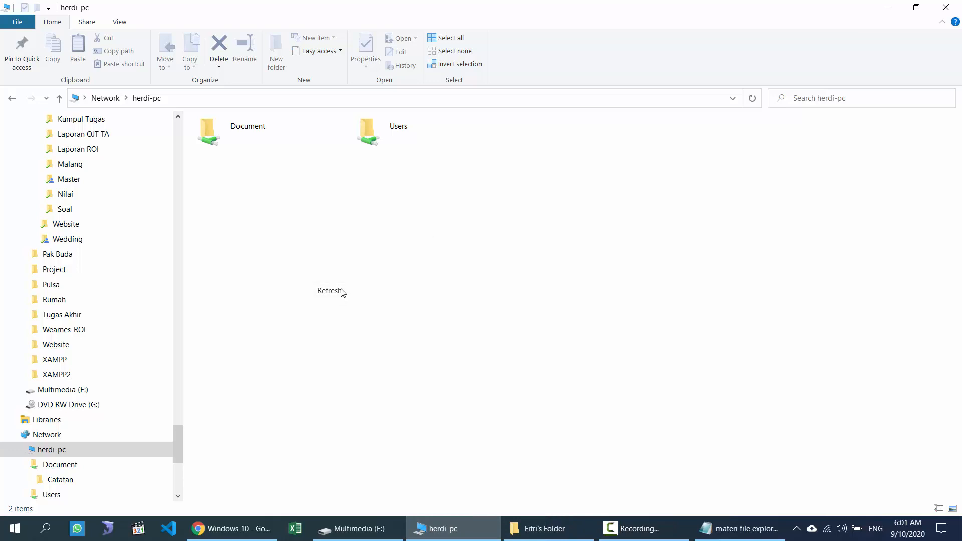
Reopen HERDI-PC from the Network location and check its shared folders.
{"action": "left_click", "coordinate": [104, 97]}
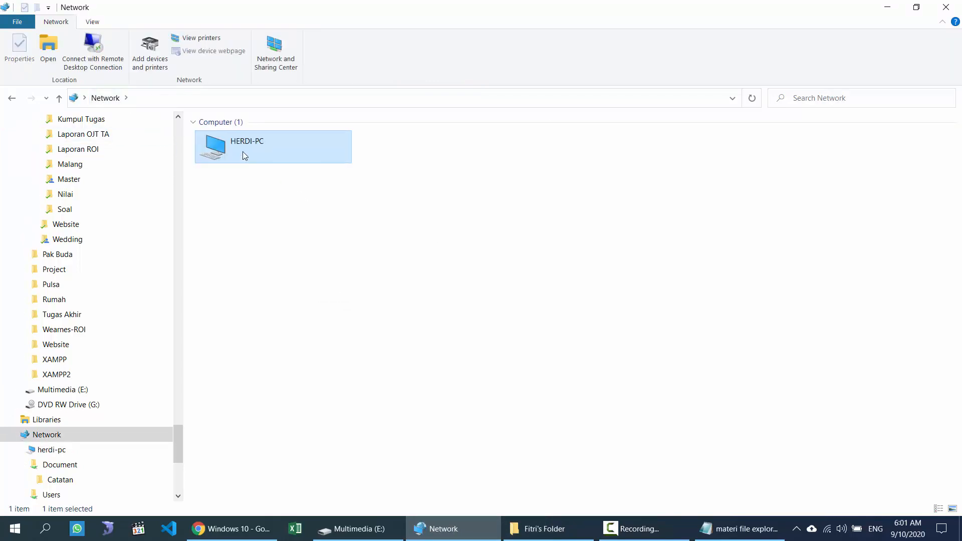
{"action": "double_click", "coordinate": [243, 151]}
{"action": "right_click", "coordinate": [286, 156]}
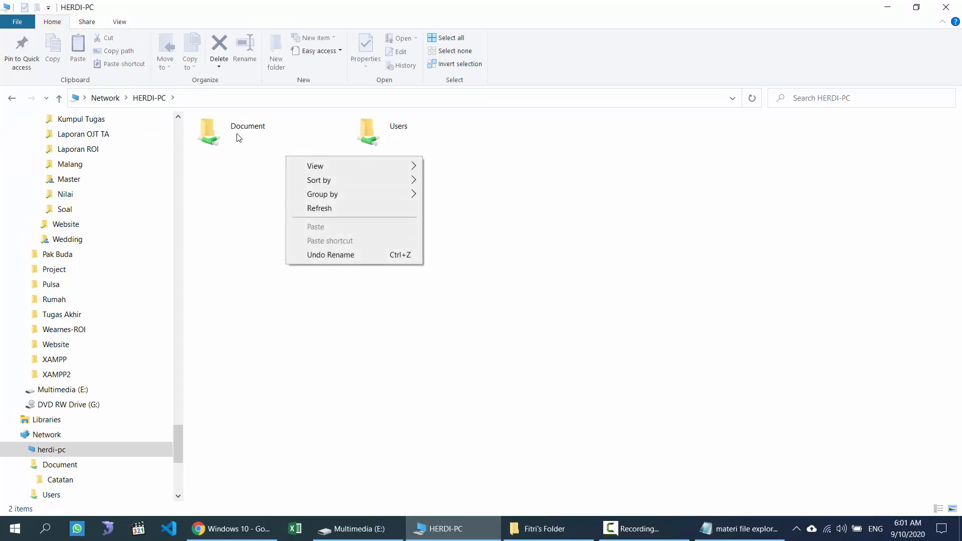
{"action": "left_click", "coordinate": [238, 190]}
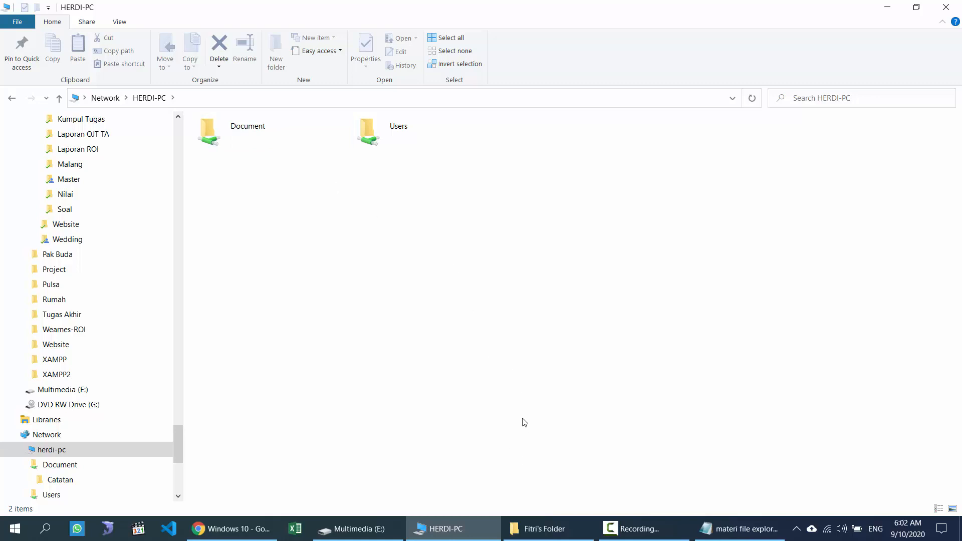
Rename the Document folder in Fitri's Folder to Document2.
{"action": "left_click", "coordinate": [545, 529]}
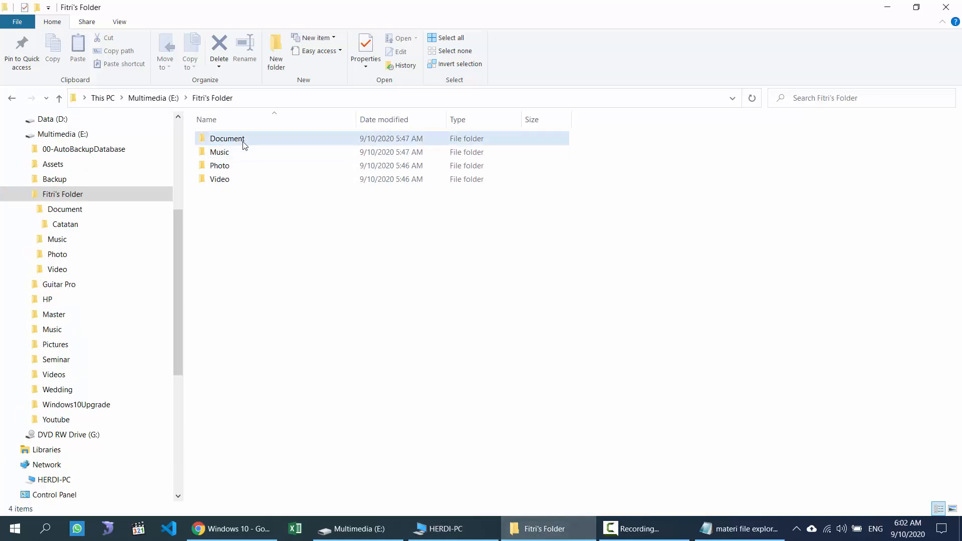
{"action": "left_click", "coordinate": [248, 142]}
{"action": "key", "text": "F2"}
{"action": "left_click", "coordinate": [256, 141]}
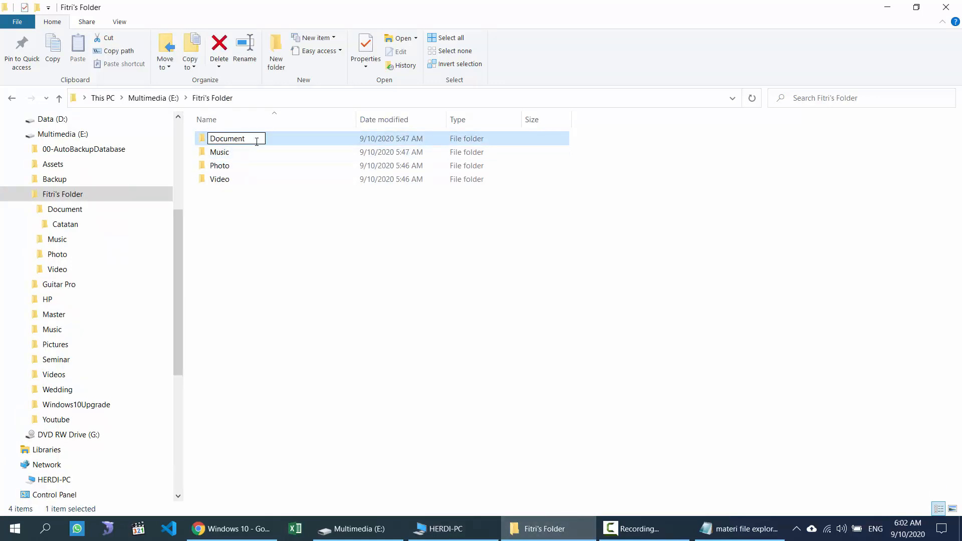
{"action": "type", "text": "2"}
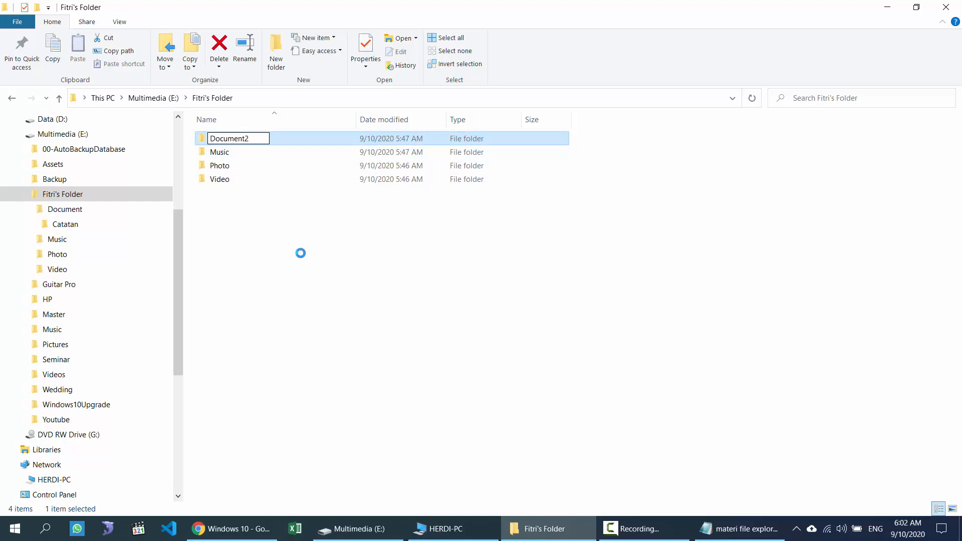
{"action": "left_click", "coordinate": [297, 221]}
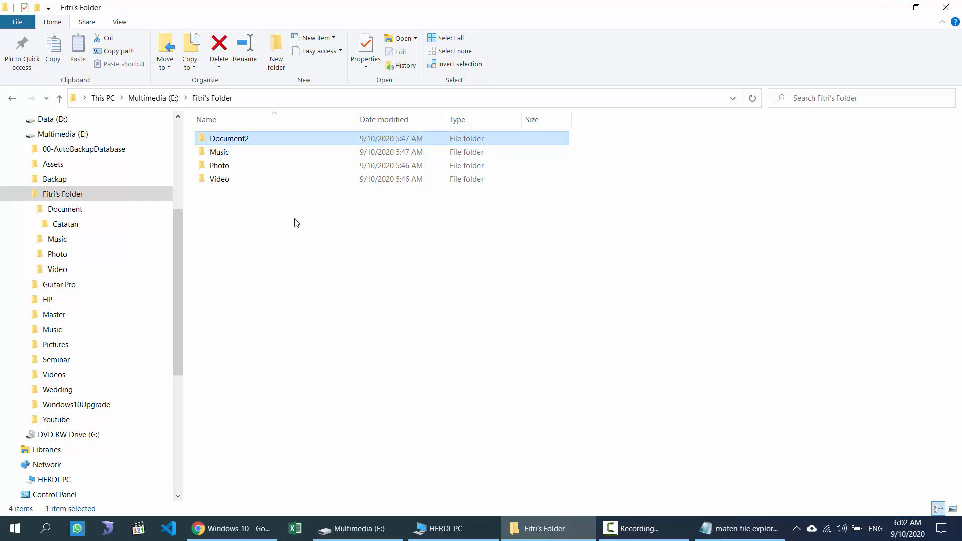
Return to the HERDI-PC share list and refresh it to check the effect of the folder rename.
{"action": "left_click", "coordinate": [468, 522]}
{"action": "right_click", "coordinate": [303, 298]}
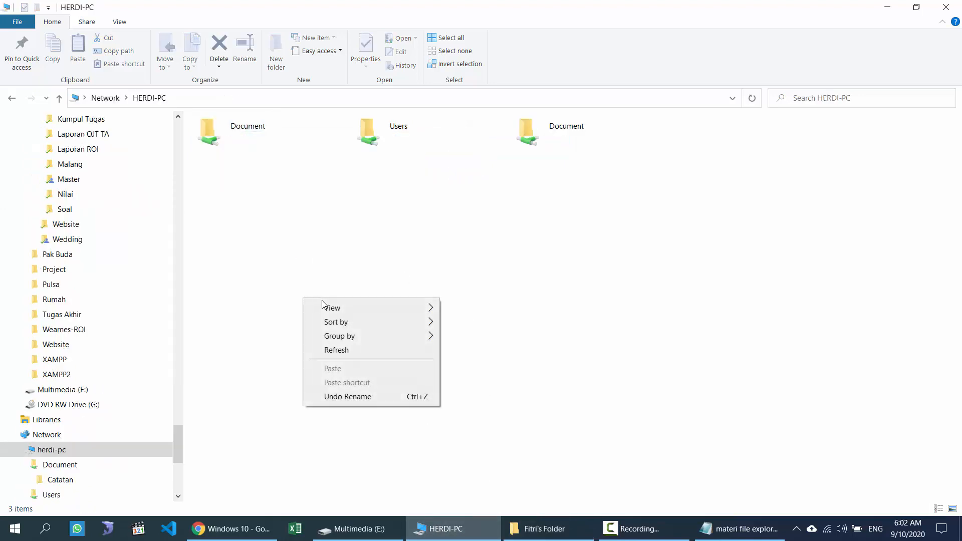
{"action": "left_click", "coordinate": [343, 350]}
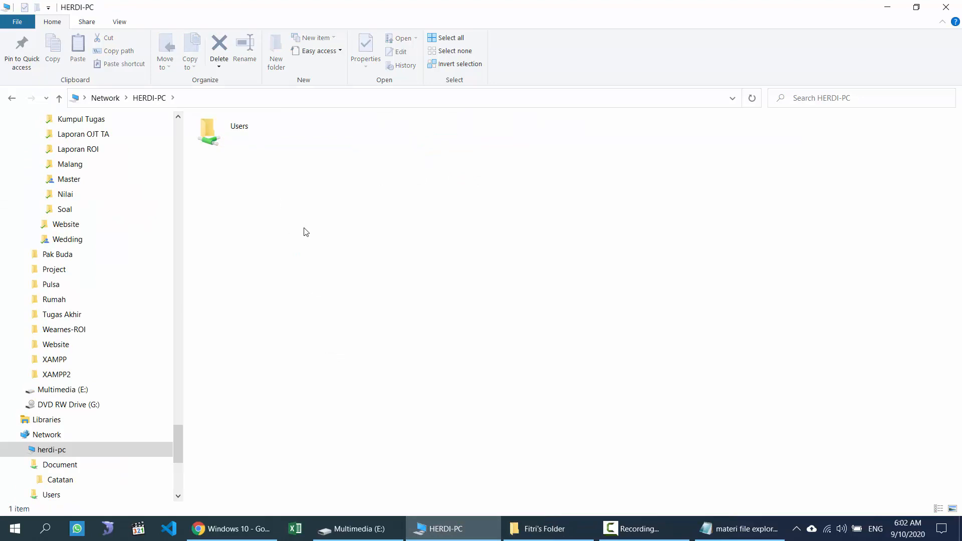
Rename the Document2 folder in Fitri's Folder back to Document.
{"action": "left_click", "coordinate": [546, 529]}
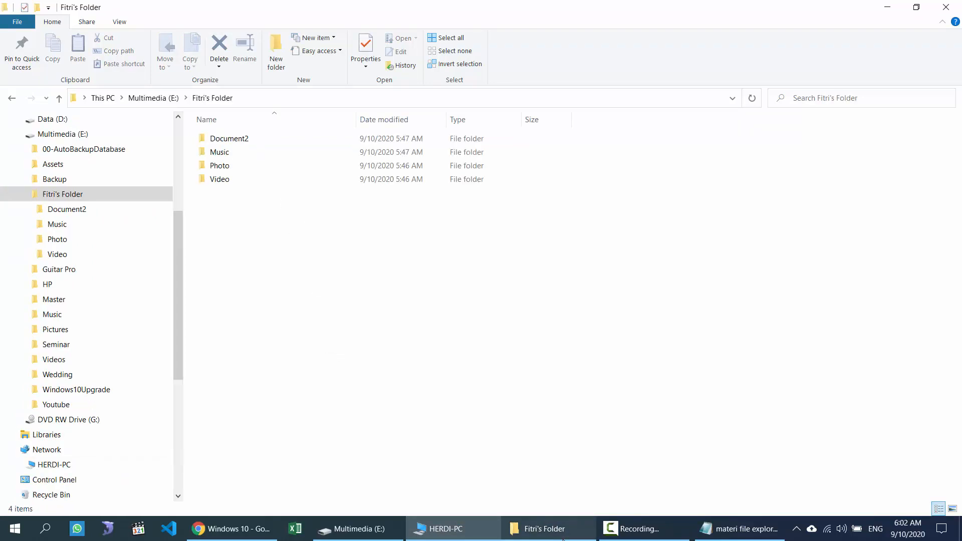
{"action": "left_click", "coordinate": [264, 140]}
{"action": "key", "text": "F2"}
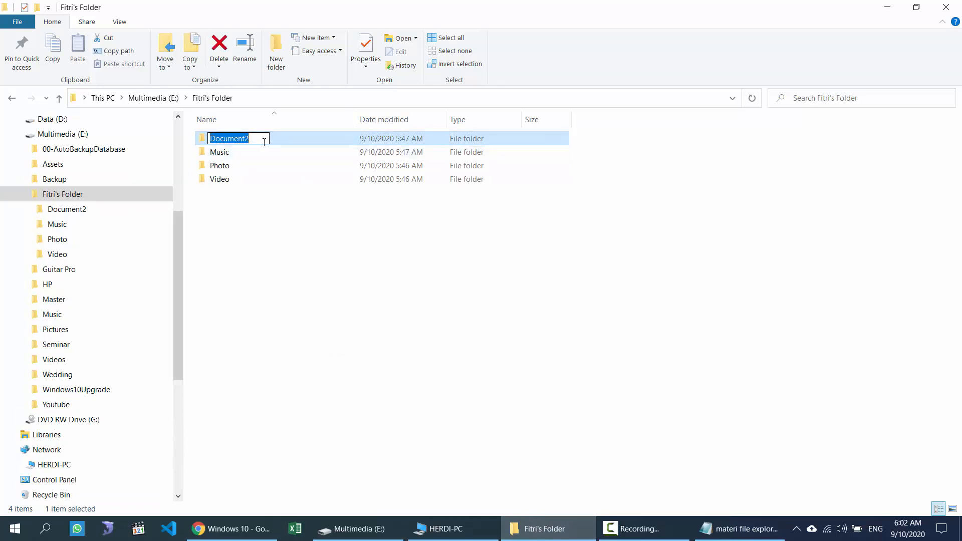
{"action": "left_click", "coordinate": [261, 140]}
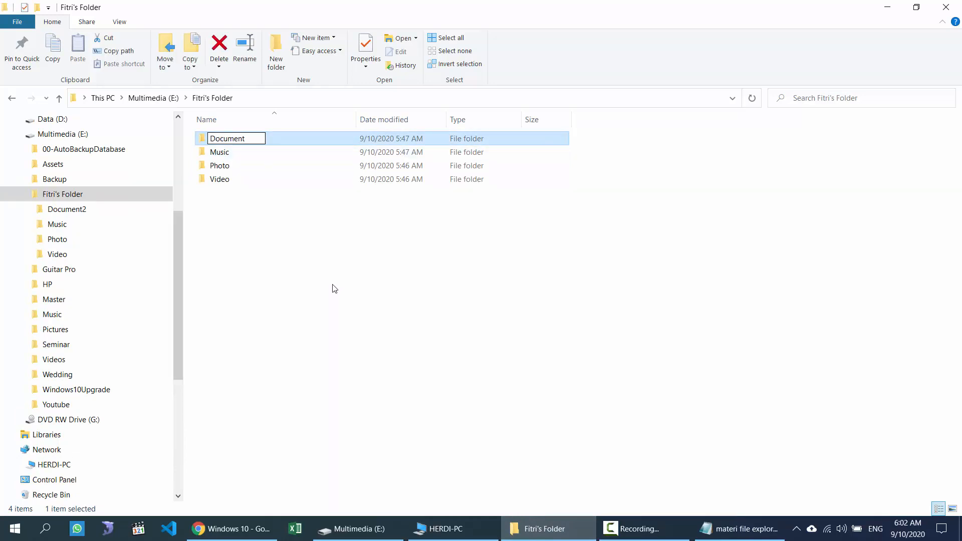
{"action": "left_click", "coordinate": [418, 286]}
Refresh the HERDI-PC share list once more to check it with the folder's original name restored.
{"action": "left_click", "coordinate": [493, 524]}
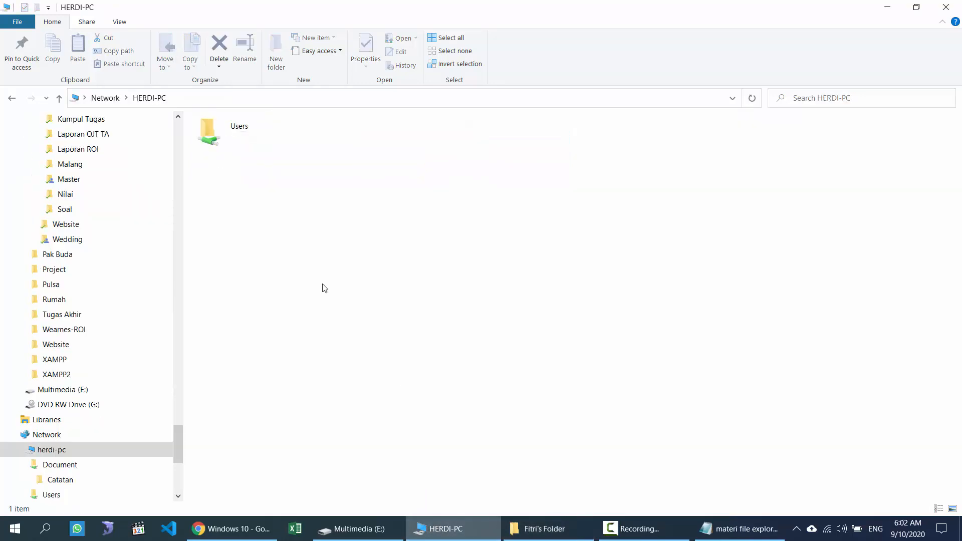
{"action": "right_click", "coordinate": [323, 284]}
{"action": "left_click", "coordinate": [356, 336]}
Switch to Chrome and review the Daftar Isi topics in the Materi File Explorer PDF.
{"action": "left_click", "coordinate": [265, 528]}
{"action": "scroll", "coordinate": [574, 300], "scroll_direction": "down", "scroll_amount": 1}
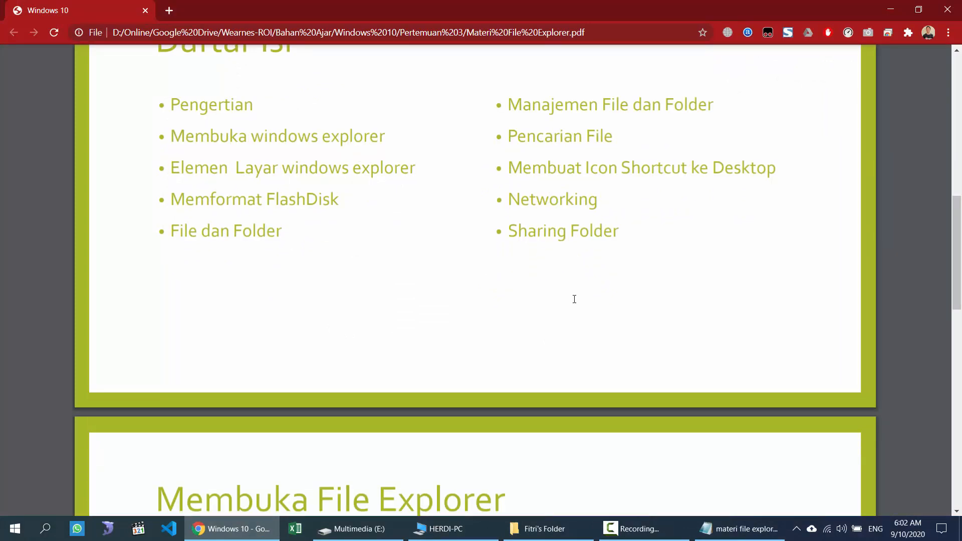
{"action": "scroll", "coordinate": [575, 299], "scroll_direction": "up", "scroll_amount": 1}
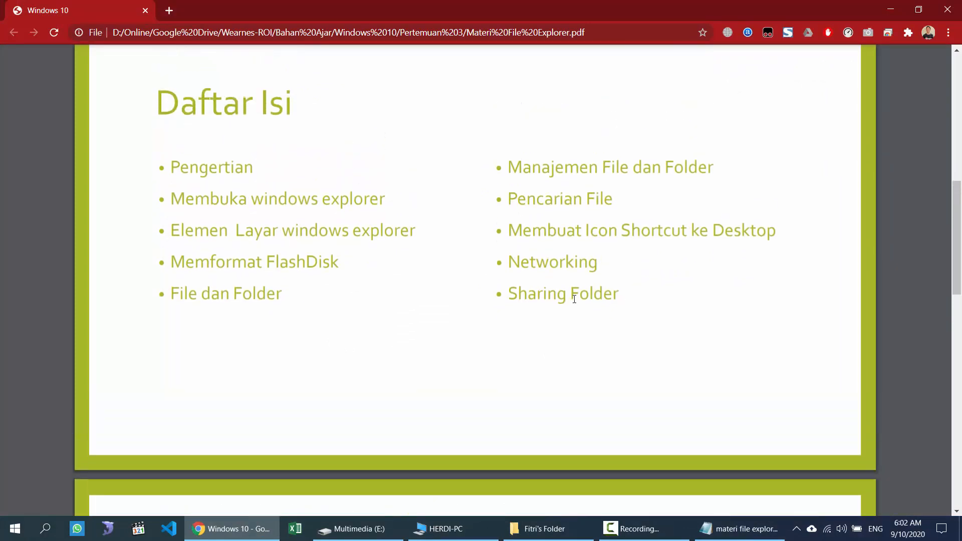